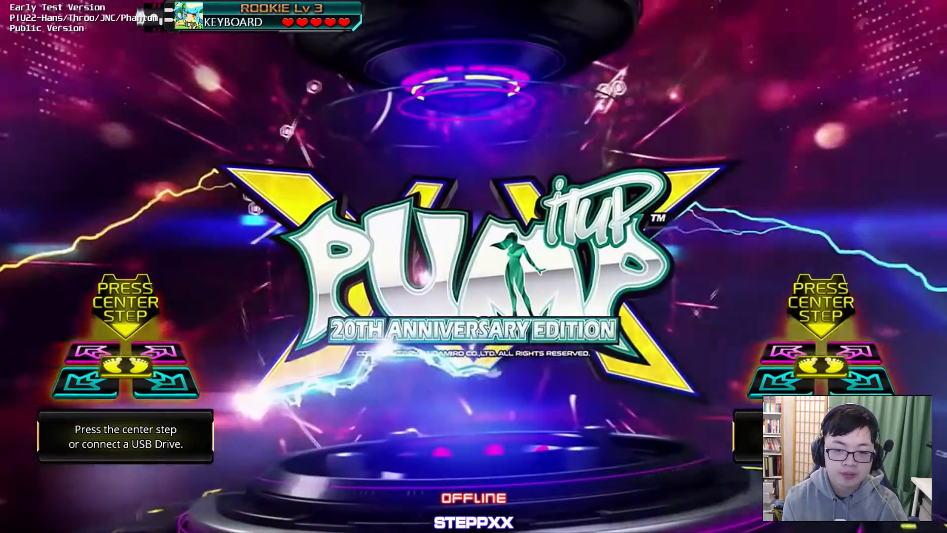
Step: Leave the title screen and open the Step Editor from the main menu
key("F2")
key("Escape")
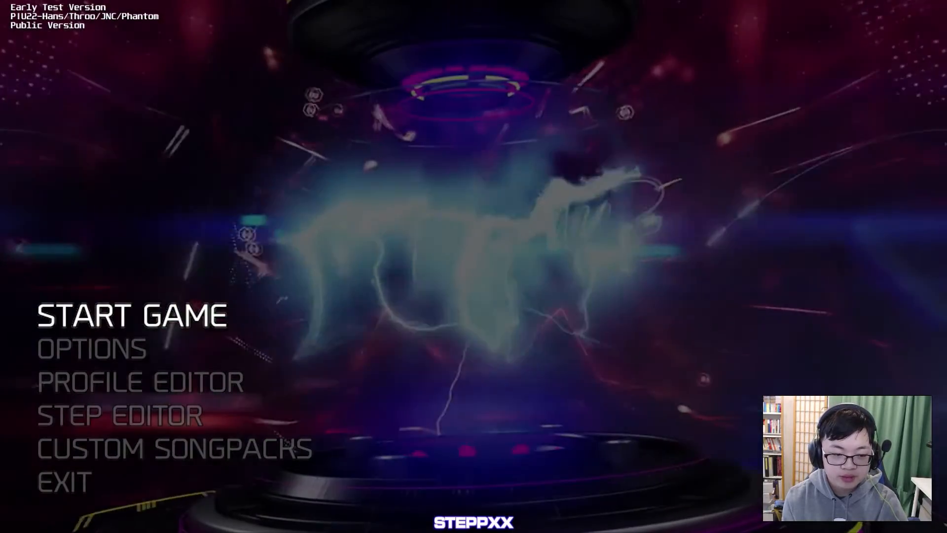
key("Down")
key("Down")
key("Down")
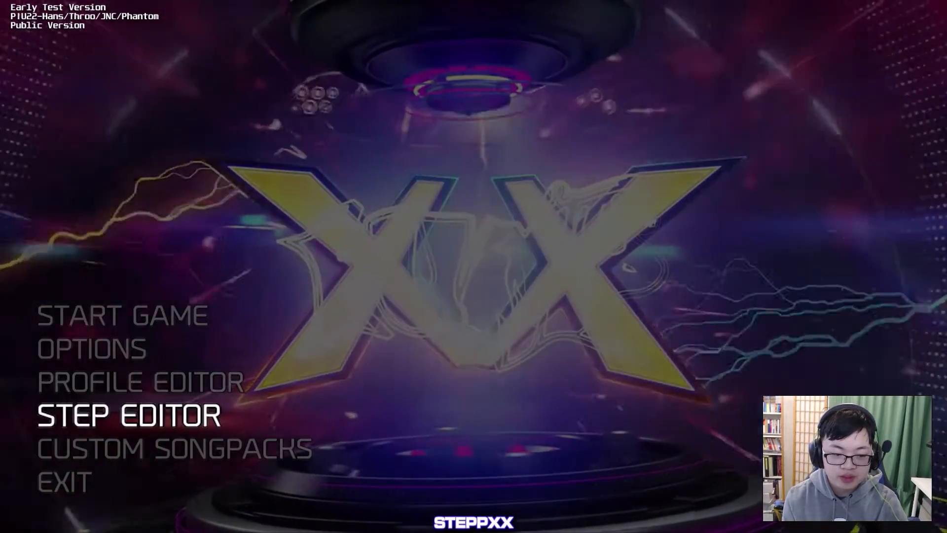
key("Return")
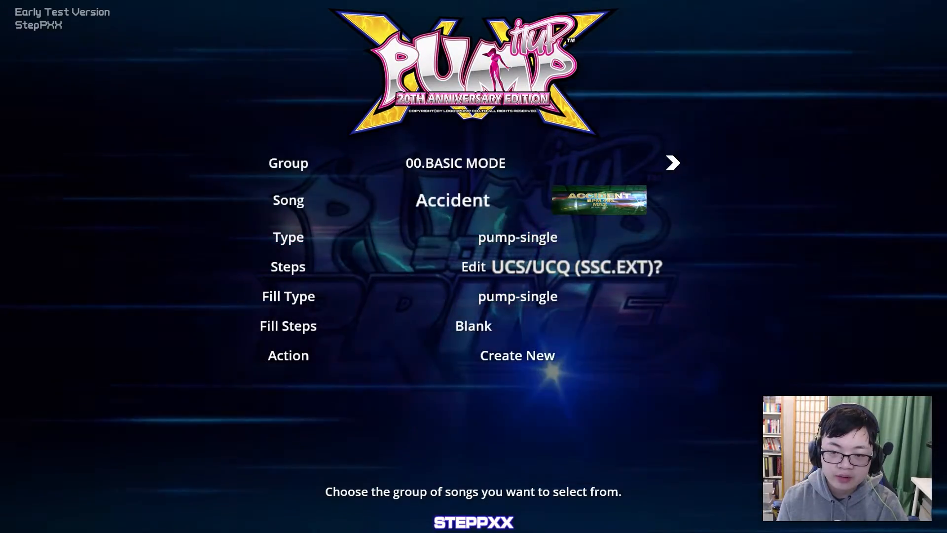
Step: Browse the song groups in the step editor and choose 13.XX
key("Right")
key("Right")
key("Right")
key("Right")
key("Right")
key("Right")
key("Right")
key("Right")
key("Right")
key("Right")
key("Right")
key("Right")
key("Right")
key("Right")
key("Right")
key("Right")
key("Right")
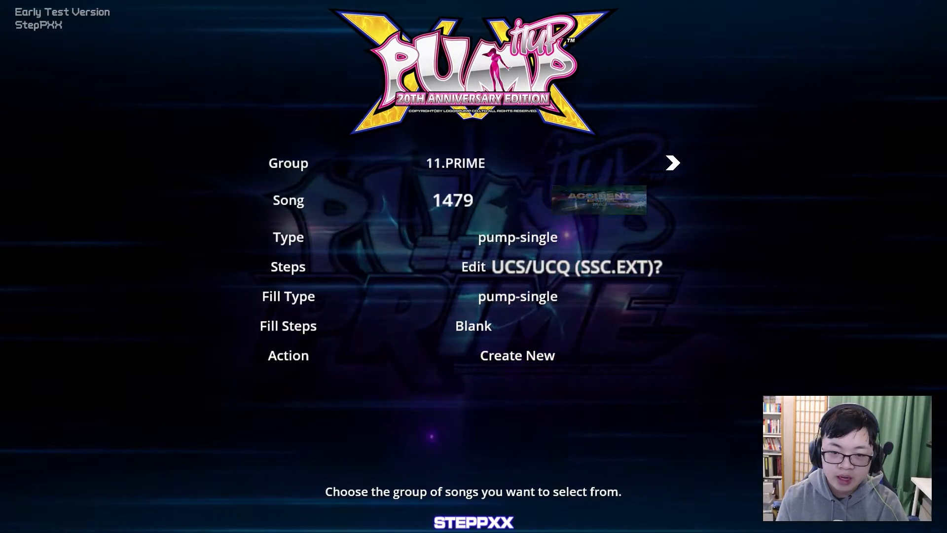
key("Right")
key("Right")
key("Right")
key("Right")
key("Right")
key("Right")
key("Right")
key("Right")
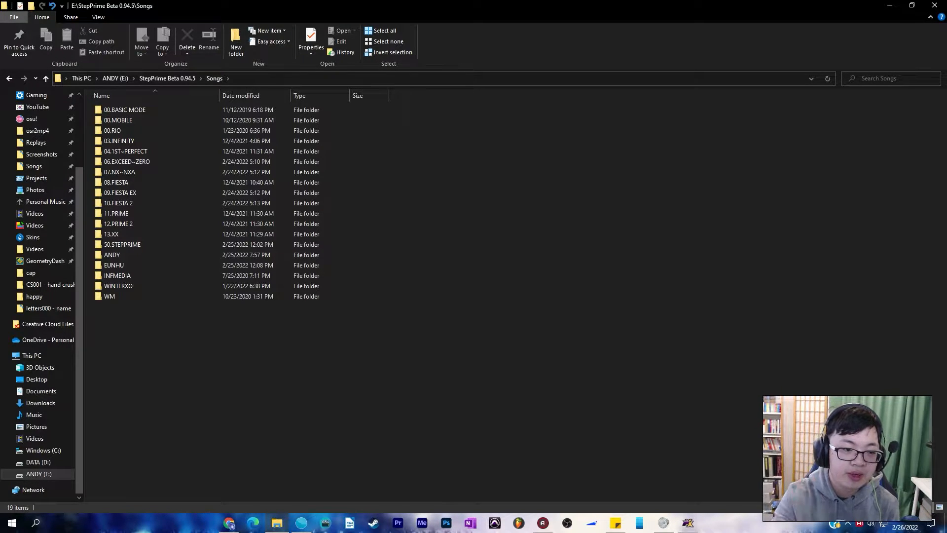
Step: Examine the song group folders inside the StepPrime Songs folder in File Explorer
left_click(207, 110)
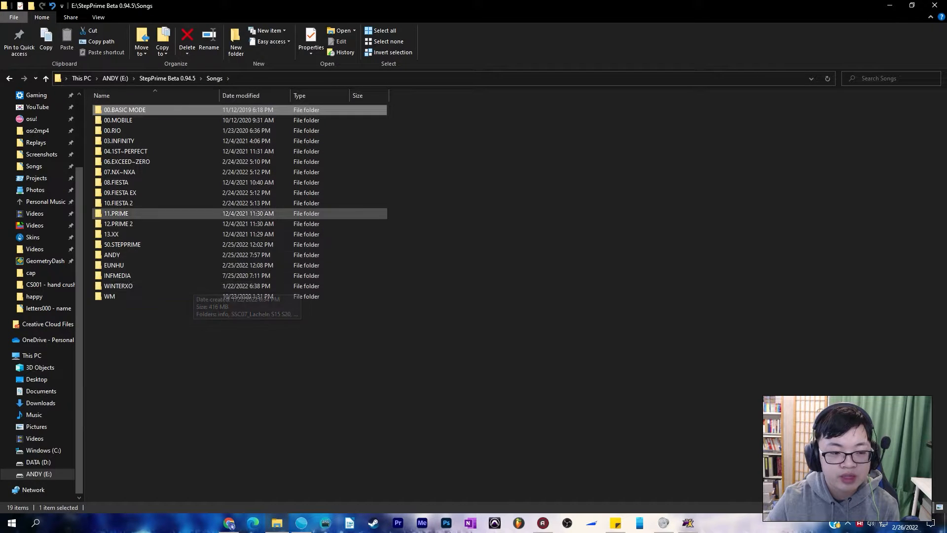
left_click(147, 355)
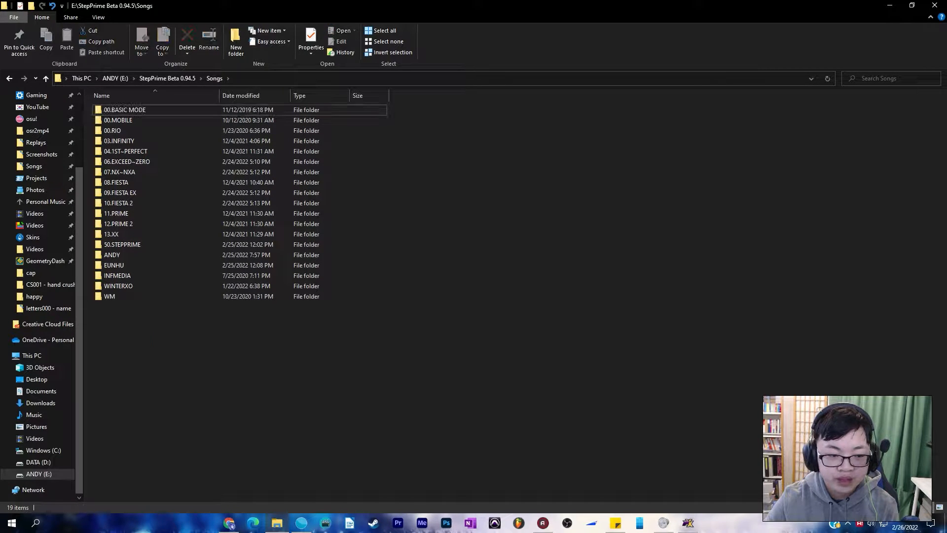
left_click_drag(147, 356, 127, 244)
left_click(138, 326)
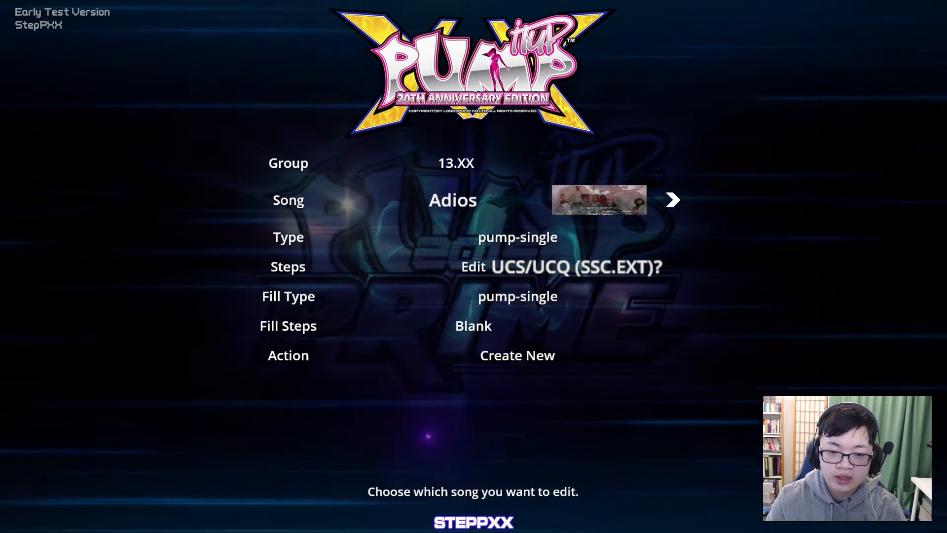
Step: Return to the step editor and choose Wedding Crashers as the song in group 13.XX
key("Right")
key("Right")
key("Right")
key("Right")
key("Right")
key("Right")
key("Right")
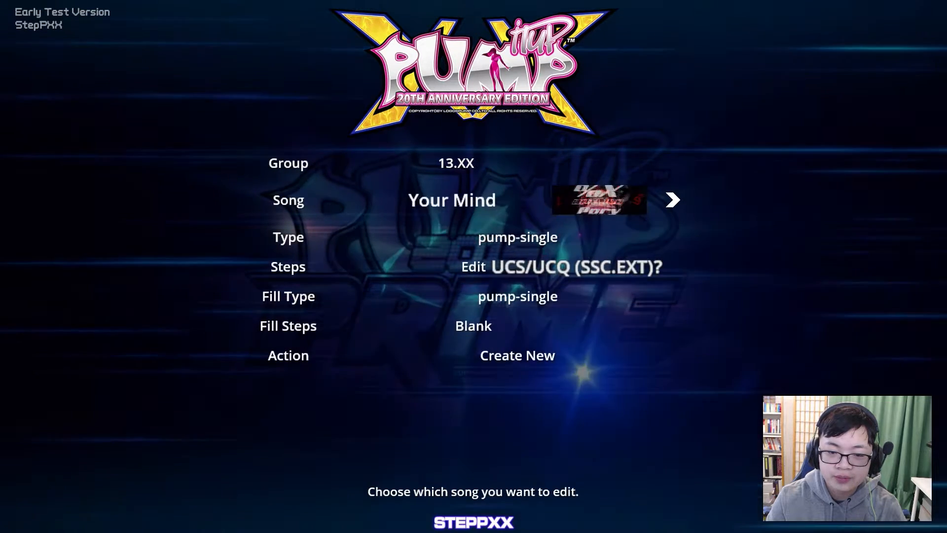
key("Left")
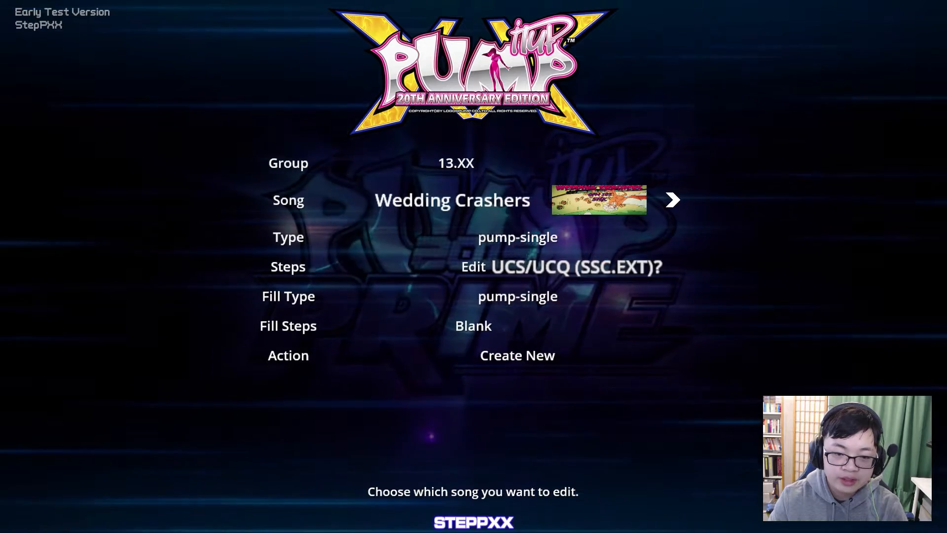
Step: Look through the pump-single, pump-single-p, pump-halfdouble, pump-double and pump-double-p step types, ending on pump-single
key("Down")
key("Right")
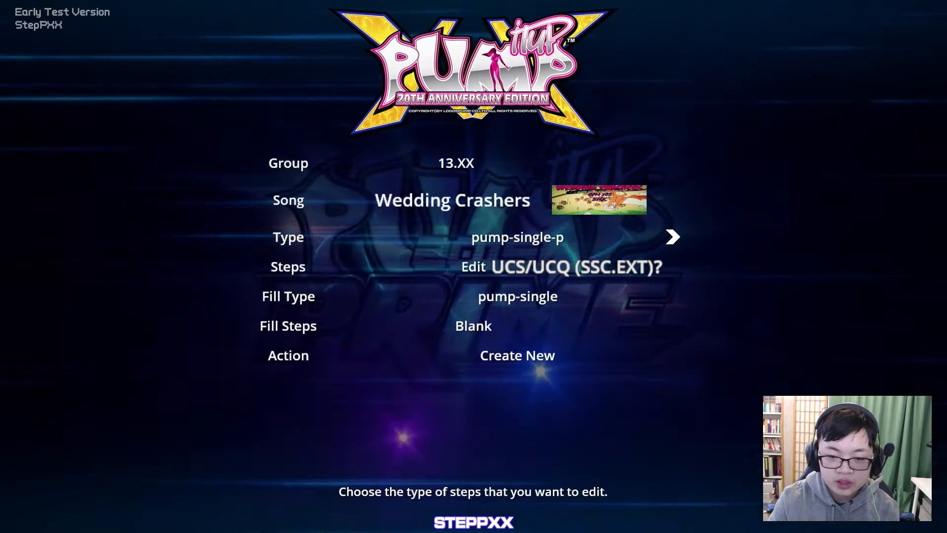
key("Left")
key("Right")
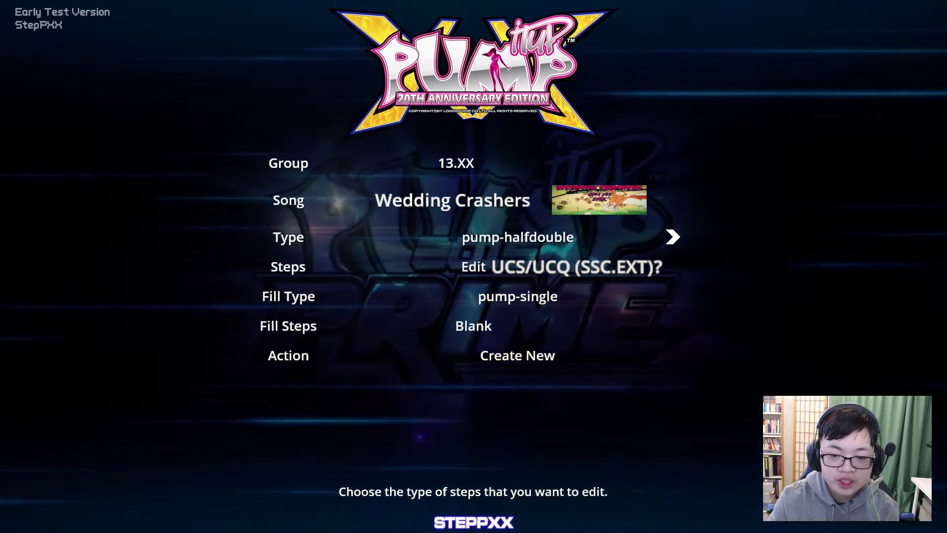
key("Left")
key("Left")
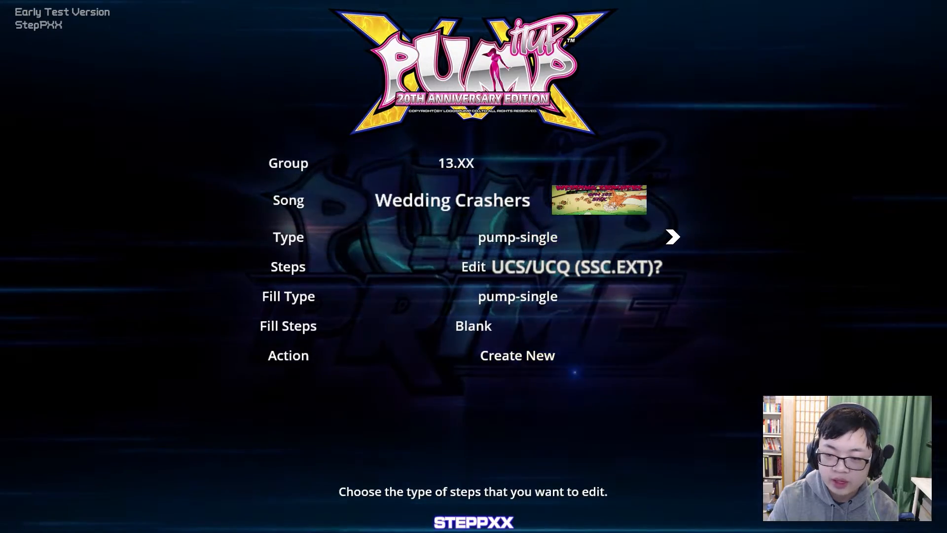
key("Right")
key("Right")
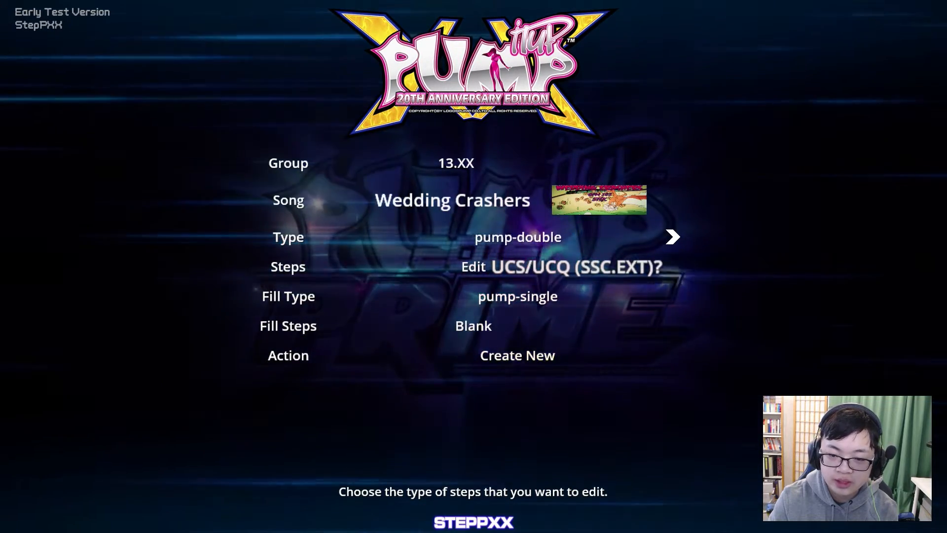
key("Left")
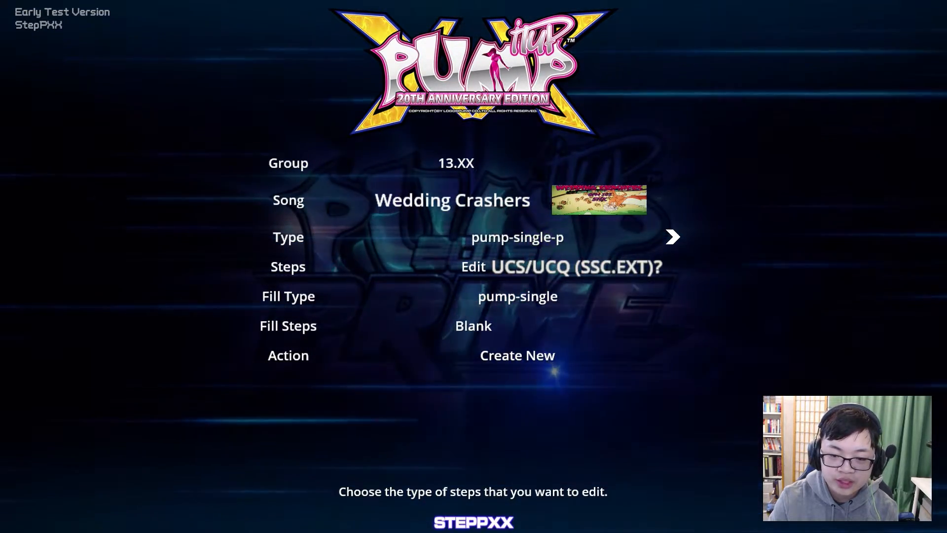
key("Left")
key("Left")
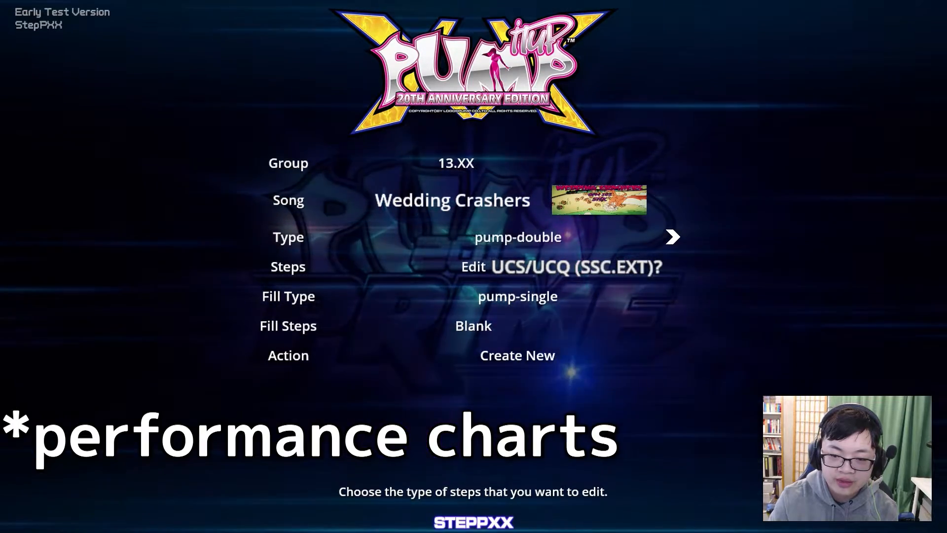
key("Right")
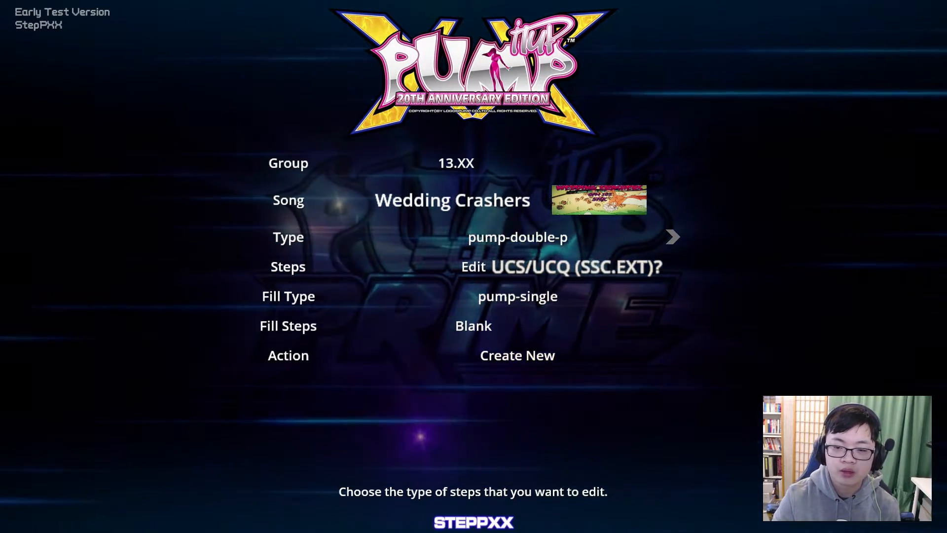
key("Left")
key("Left")
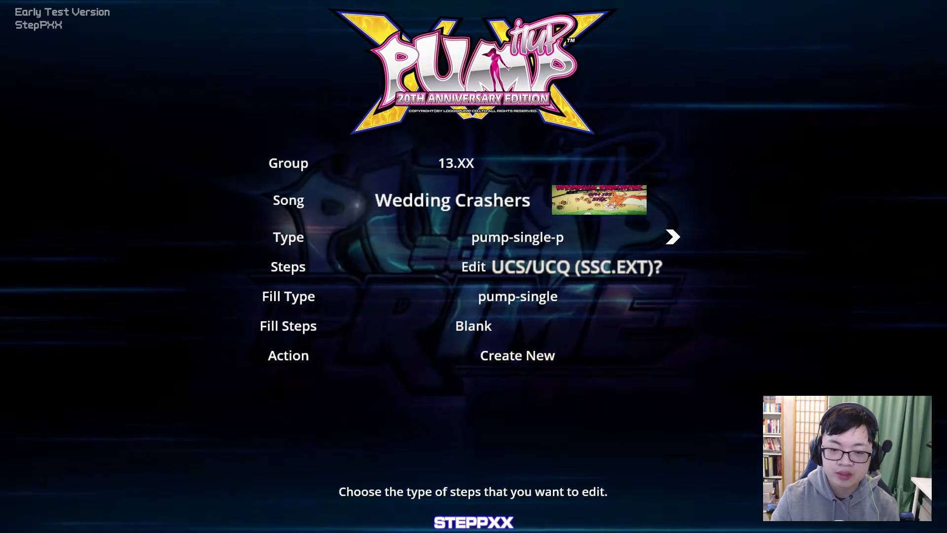
key("Left")
key("Right")
key("Left")
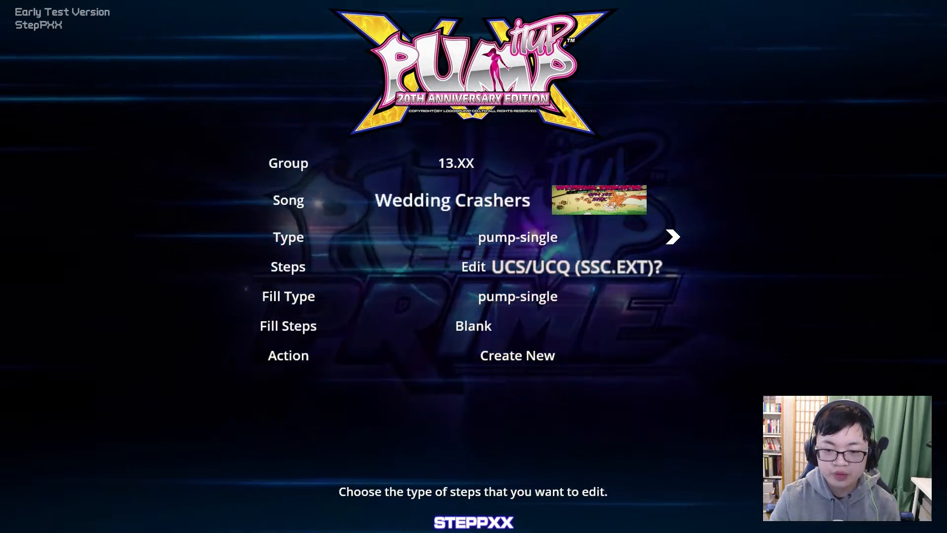
Step: Try pump-halfdouble as the fill type, restore pump-single and return to the step type setting
key("Down")
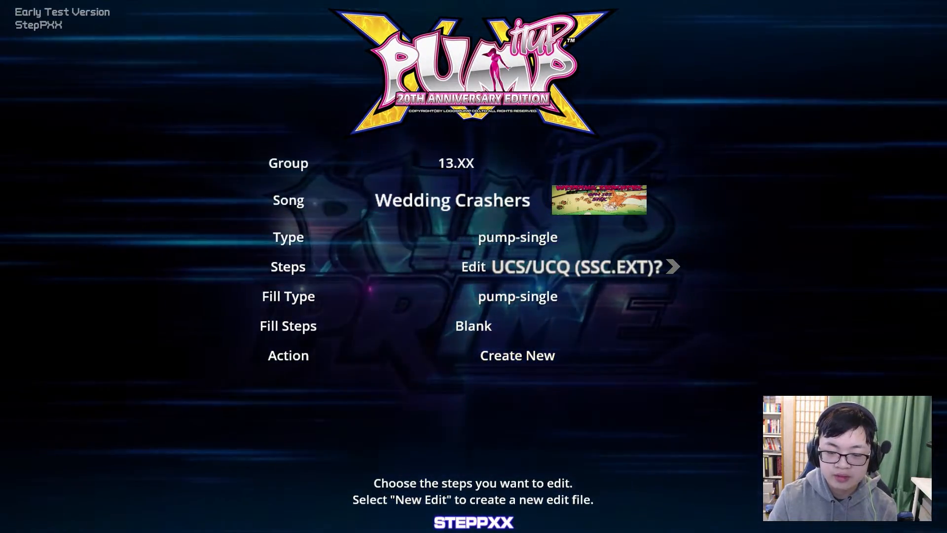
key("Down")
key("Right")
key("Right")
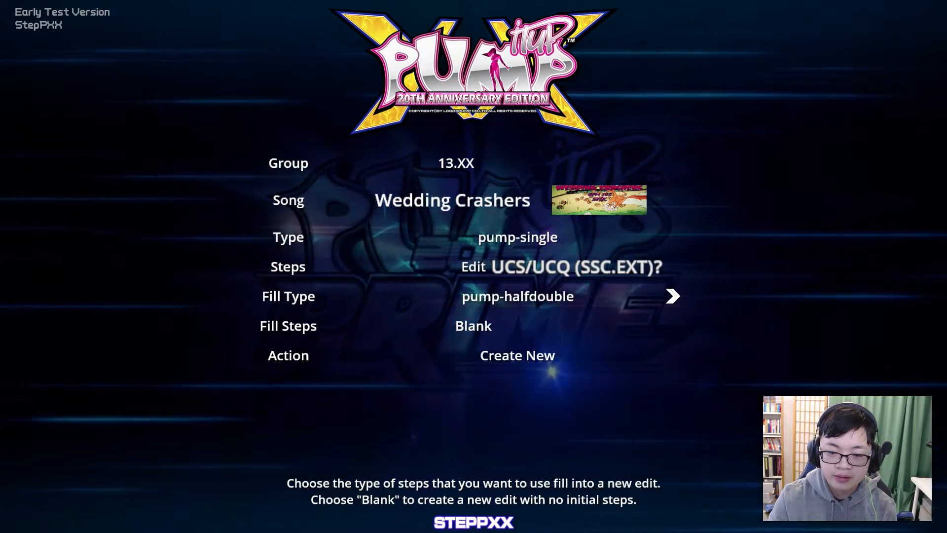
key("Left")
key("Left")
key("Up")
key("Up")
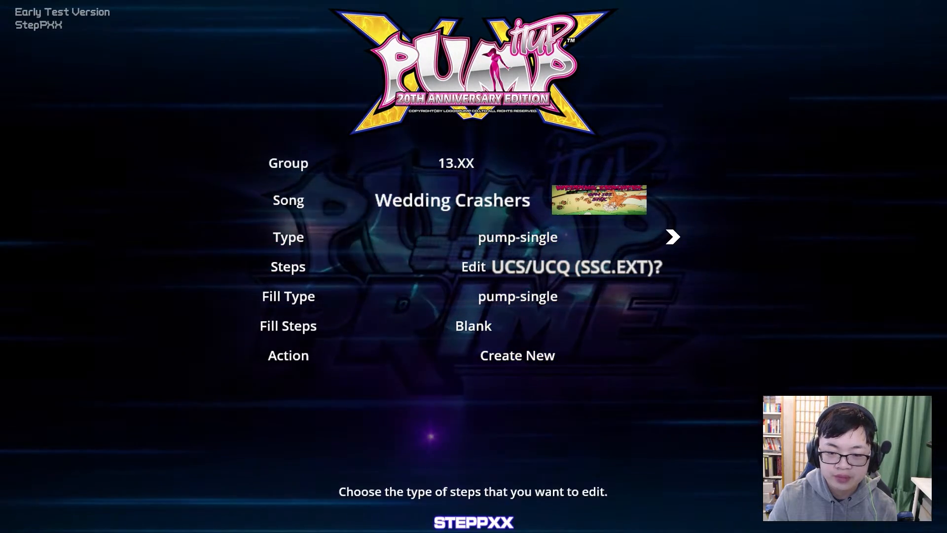
Step: Start a new edit with blank fill steps and enter the author's name as its description
key("Down")
key("Down")
key("Down")
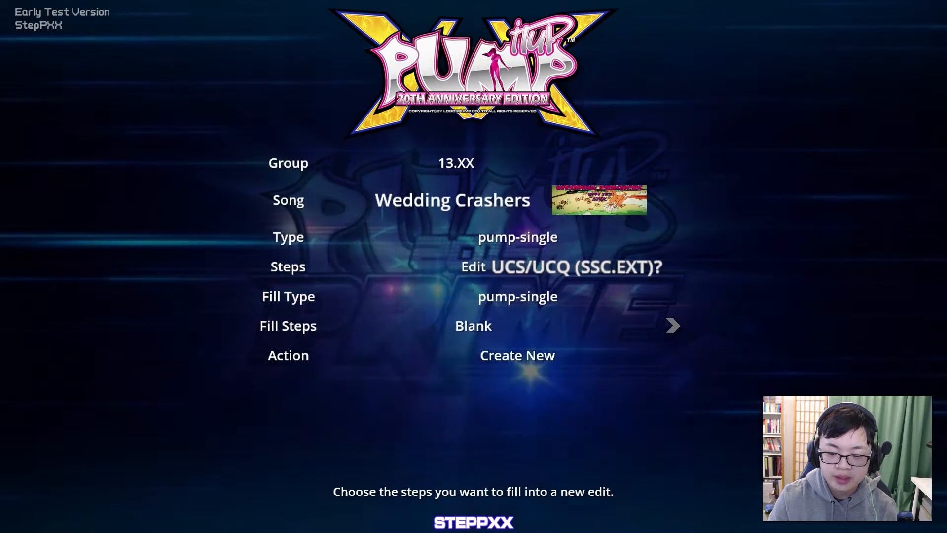
key("Down")
key("Return")
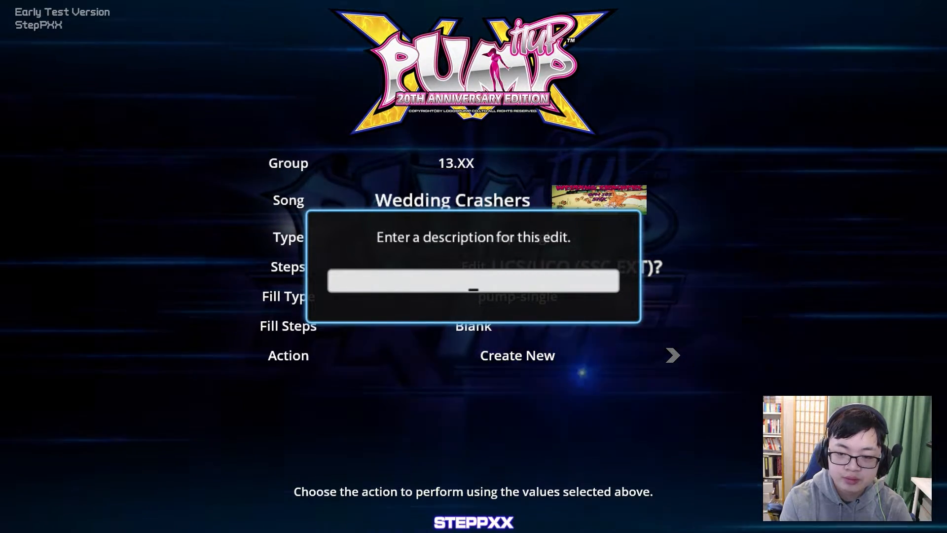
type("ANdy")
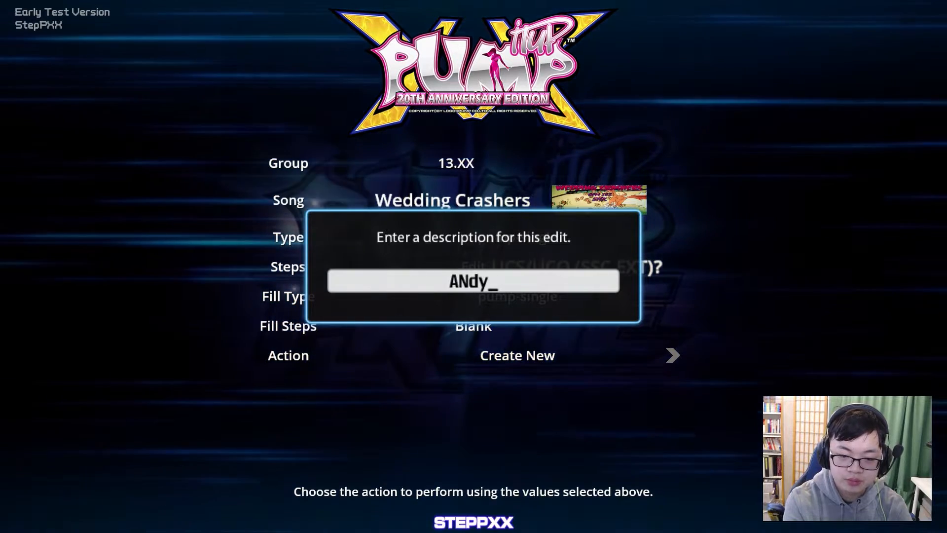
key("BackSpace")
key("BackSpace")
key("BackSpace")
type("ndy")
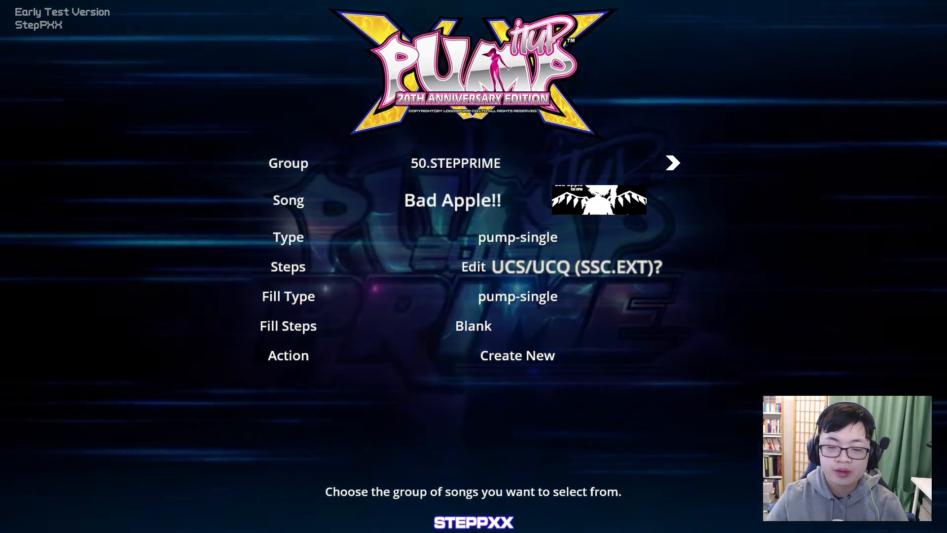
Step: Choose the author's own song group, which follows 50.STEPPRIME
key("Right")
key("Down")
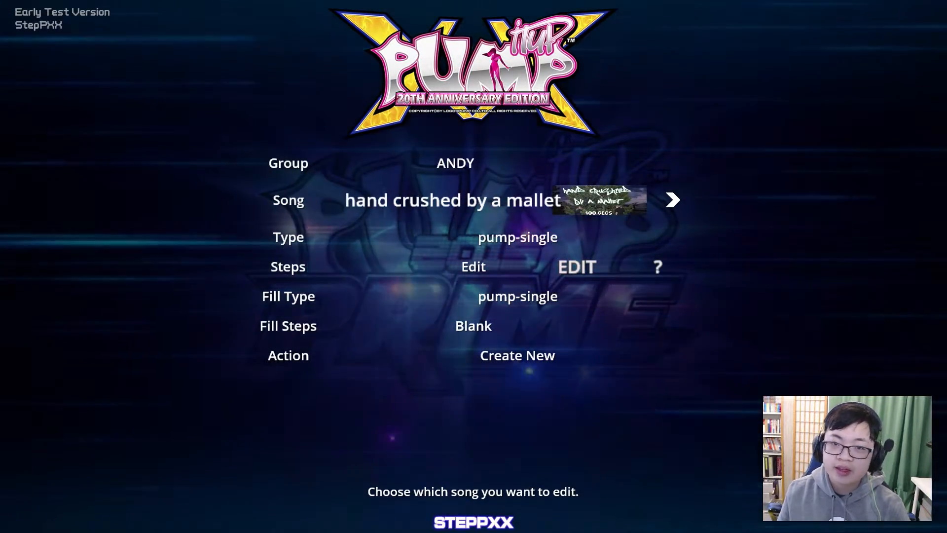
key("Up")
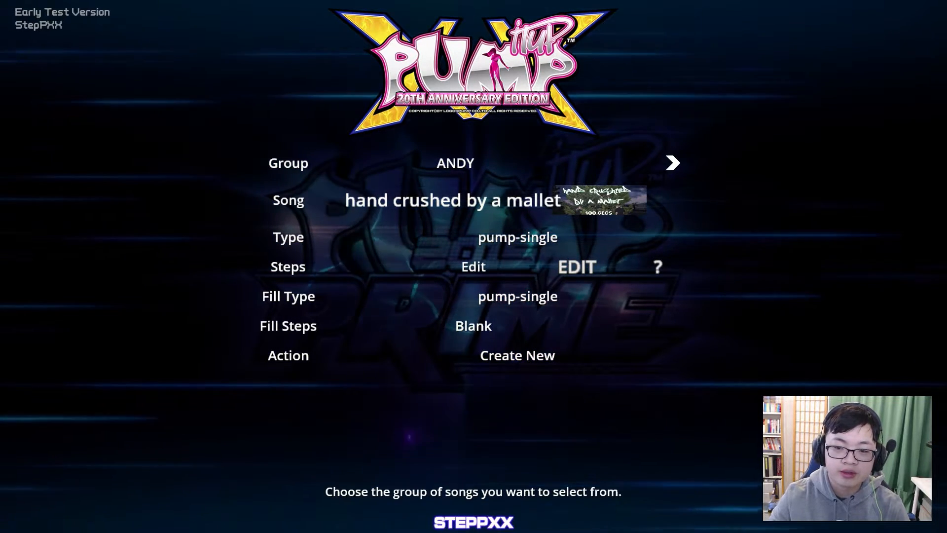
Step: Switch to File Explorer and show the StepPrime Songs folder in a maximized window
key("alt+Tab")
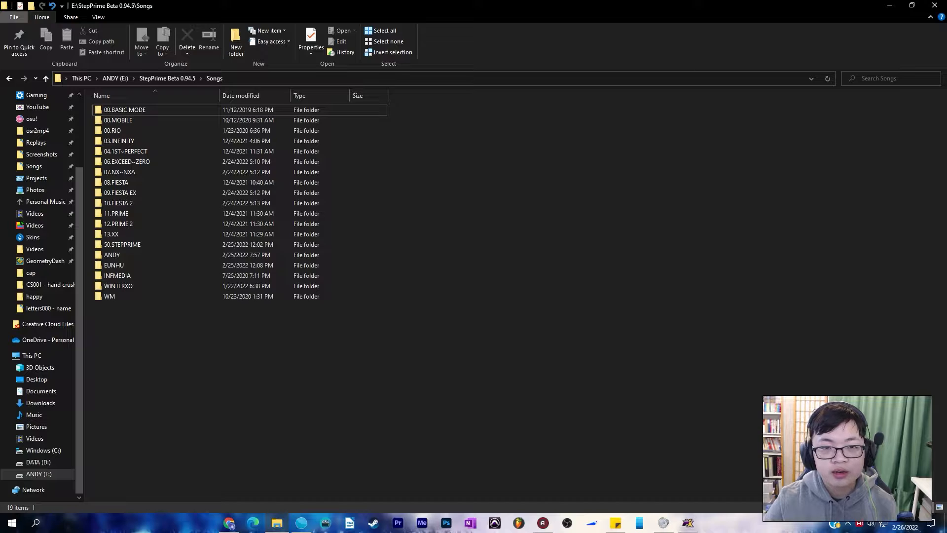
left_click_drag(466, 6, 507, 68)
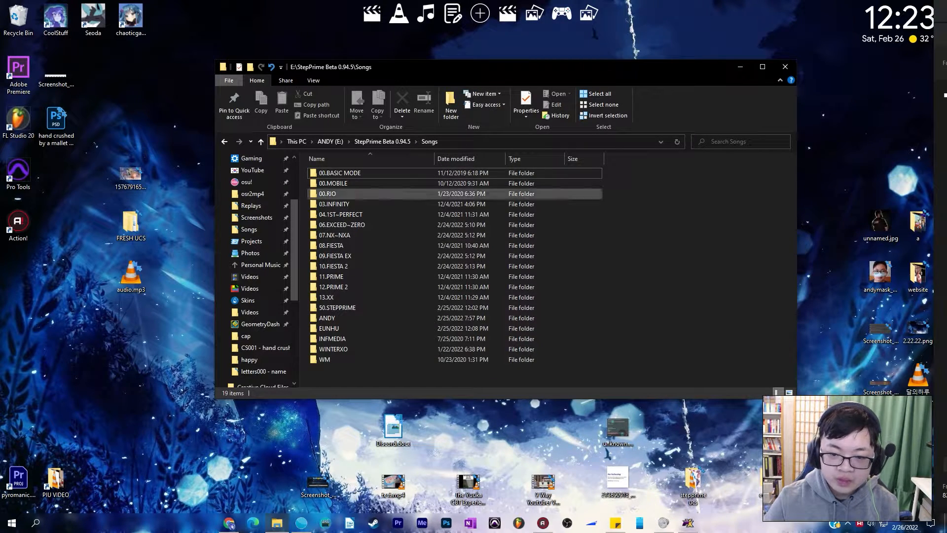
left_click_drag(415, 70, 401, 0)
left_click_drag(388, 429, 291, 109)
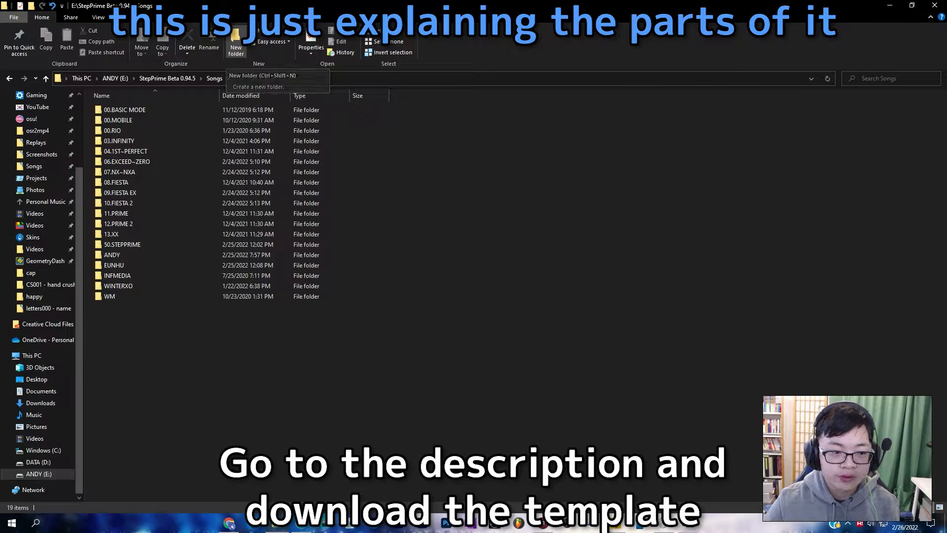
Step: Create a song group folder named PUMPVIDEO with an info subfolder inside Songs, and open PUMPVIDEO
left_click(235, 42)
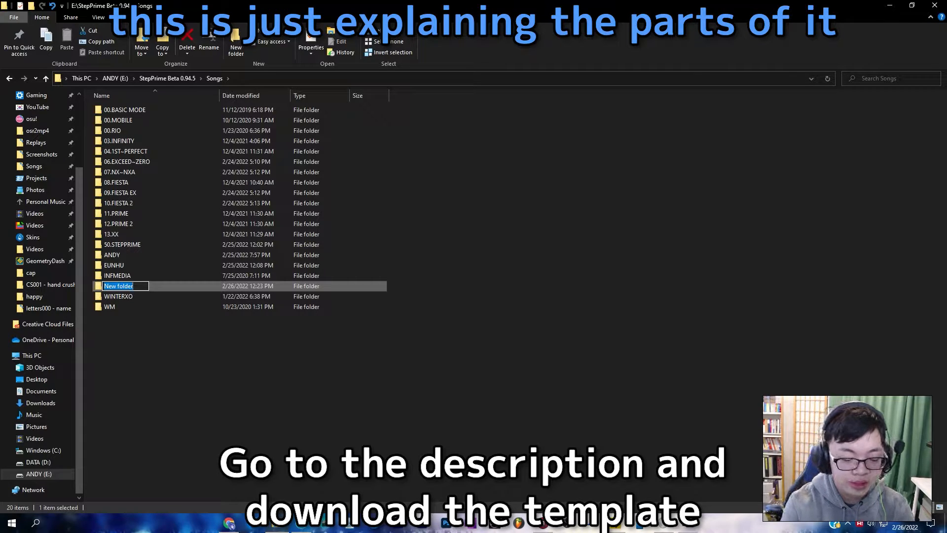
type("PU")
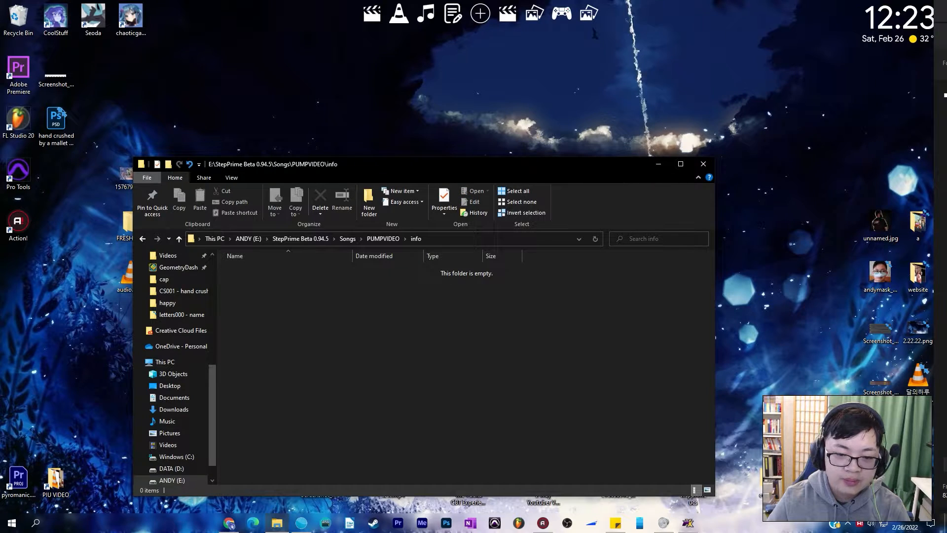
key("alt+Left")
key("alt+Left")
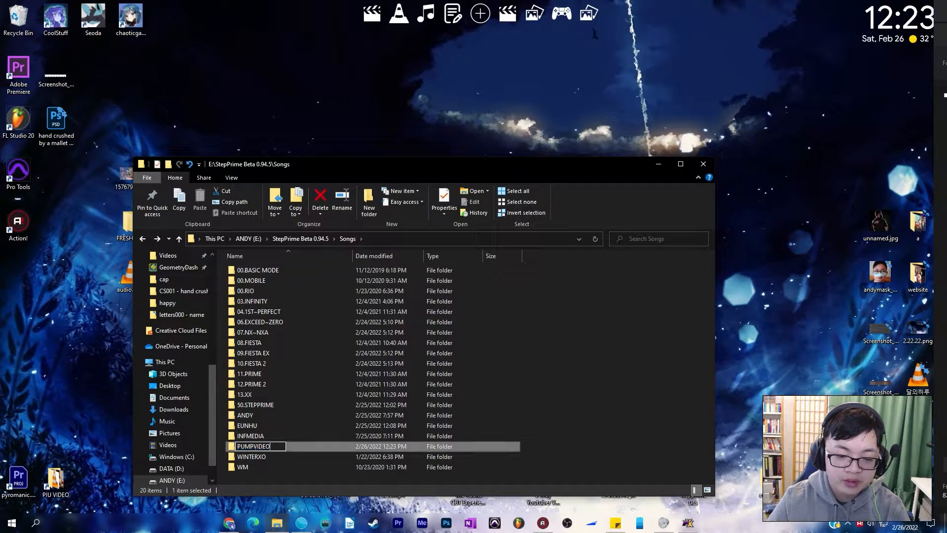
key("Return")
key("Return")
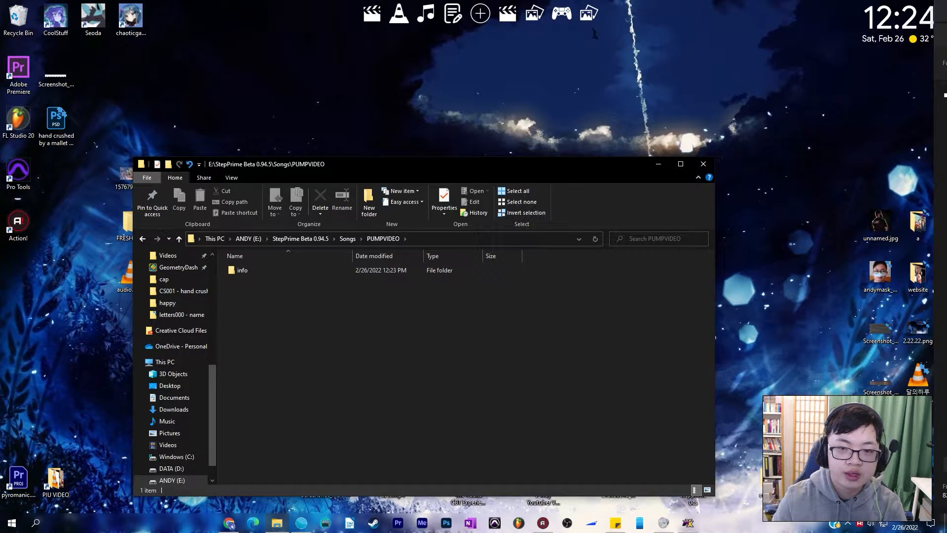
Step: Copy unnamed.jpg from the desktop into the info subfolder of PUMPVIDEO
double_click(247, 270)
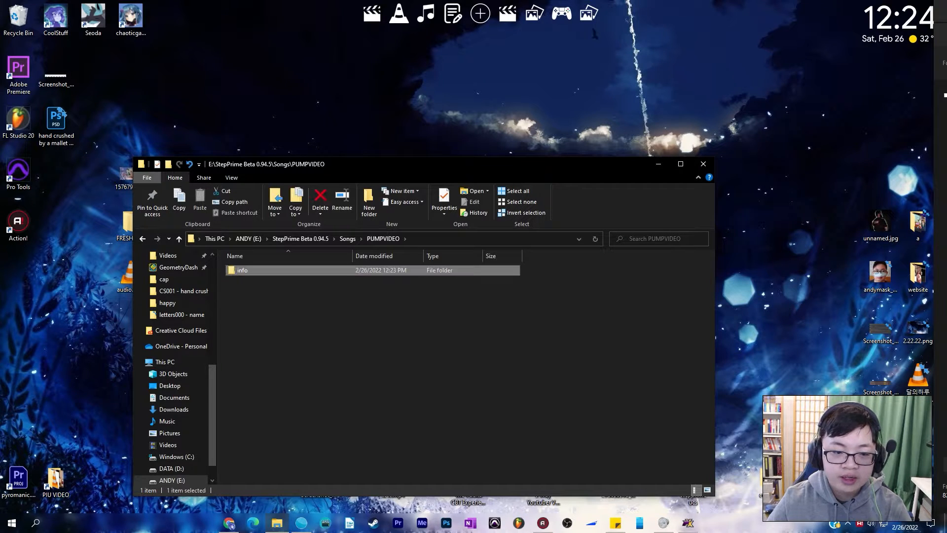
left_click(881, 224)
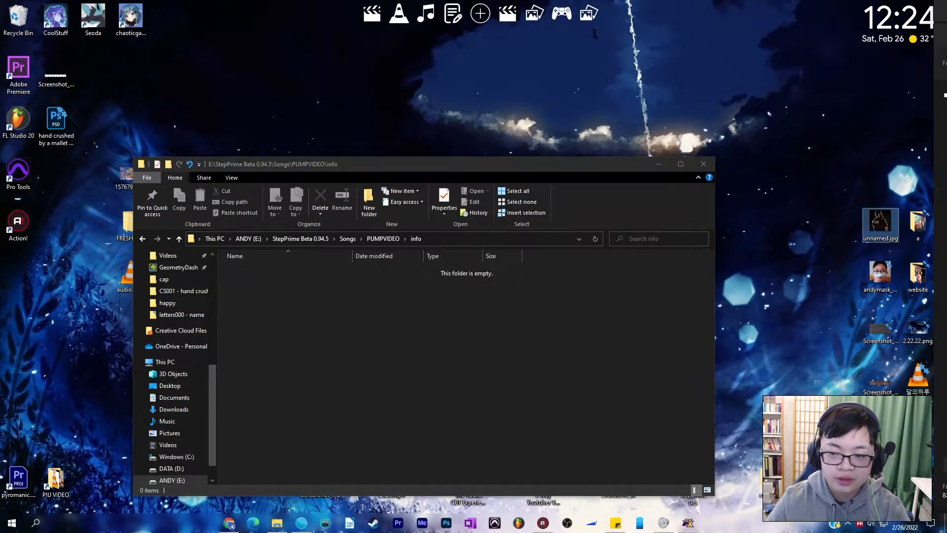
left_click_drag(946, 74, 594, 0)
left_click(936, 8)
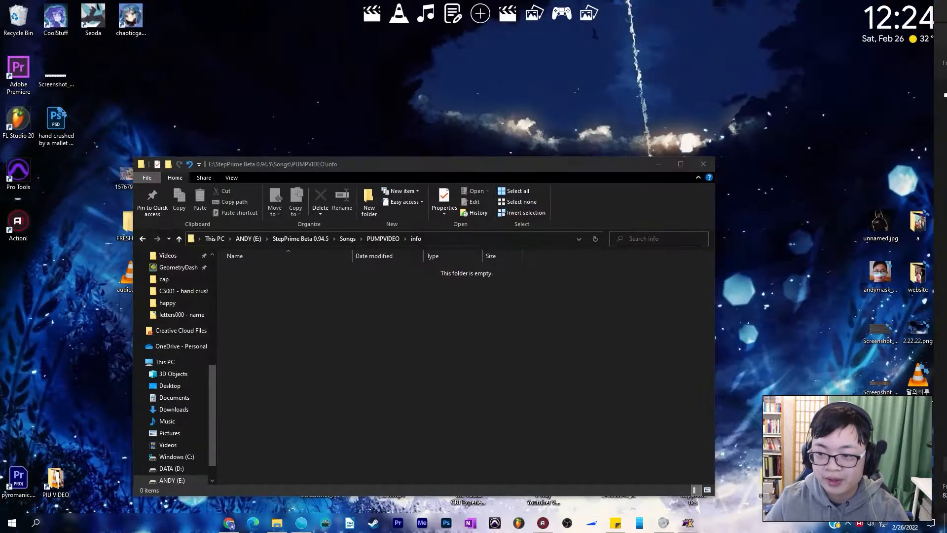
key("ctrl+v")
Step: Inspect the detailed file properties of the unnamed.jpg copy in the info folder
right_click(417, 271)
left_click(449, 505)
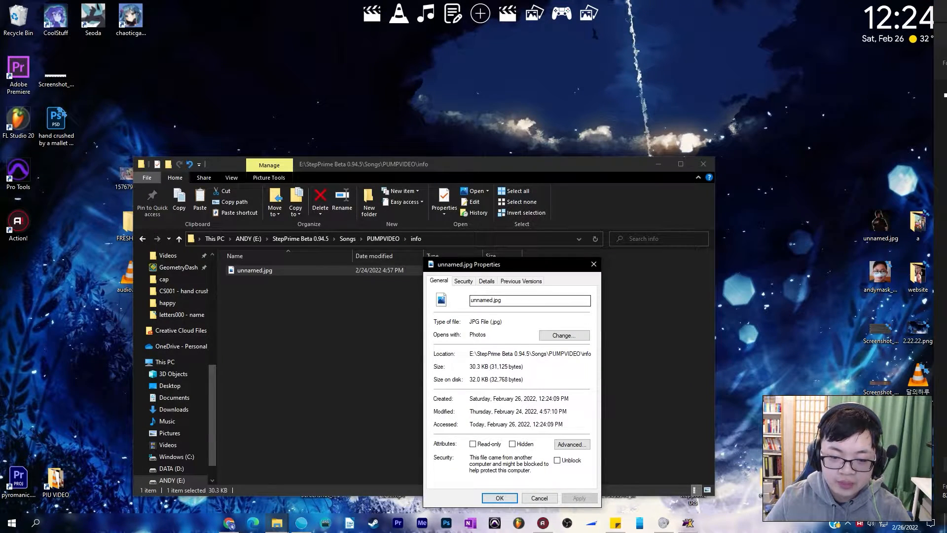
left_click(487, 281)
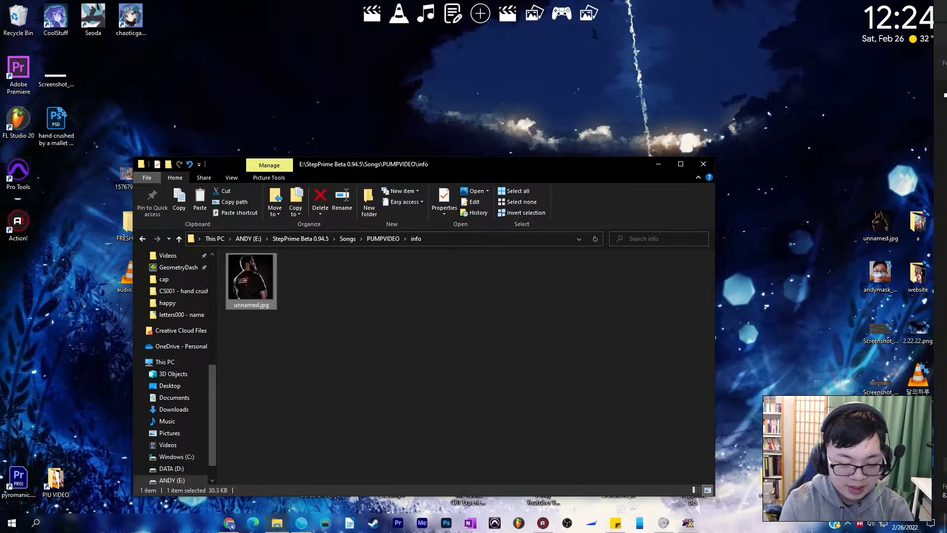
Step: Rename the image in the info folder to PUMPVIDEO.jpg so it matches the song group's name
left_click(253, 305)
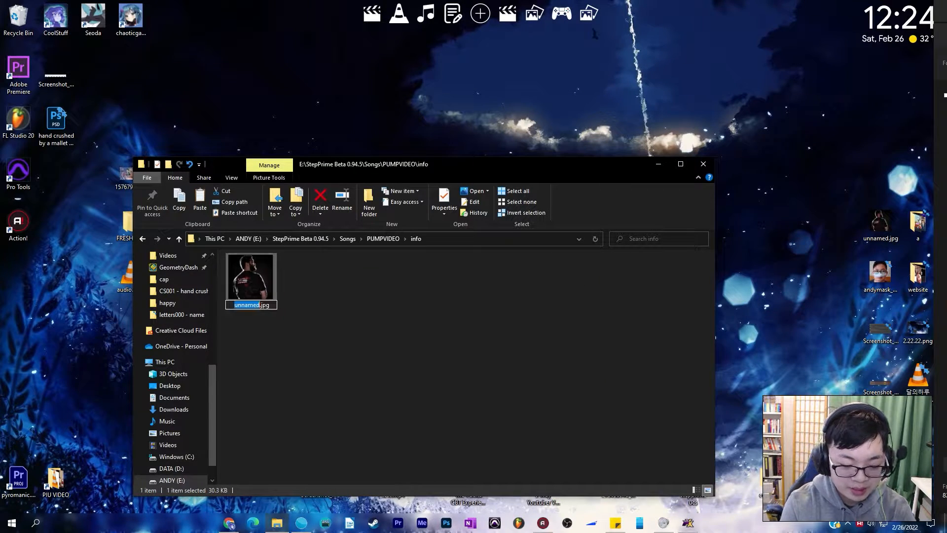
type("PUMPVIDEO")
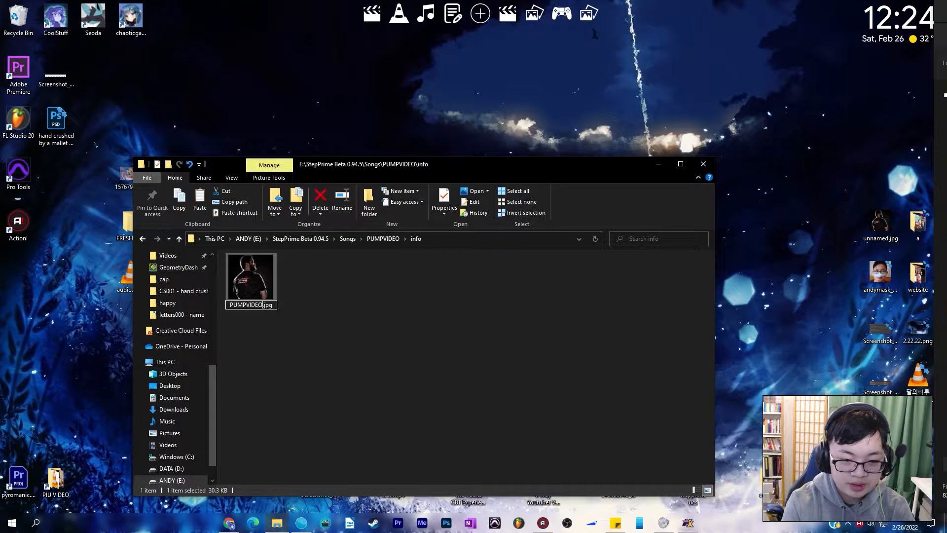
key("Return")
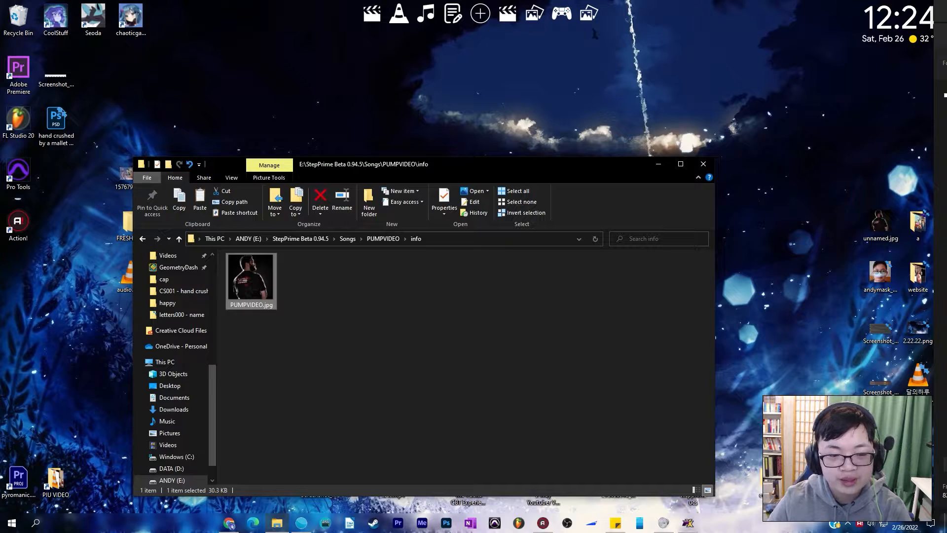
left_click(336, 335)
Step: Return to the PUMPVIDEO folder and create a new subfolder beside info
left_click(143, 238)
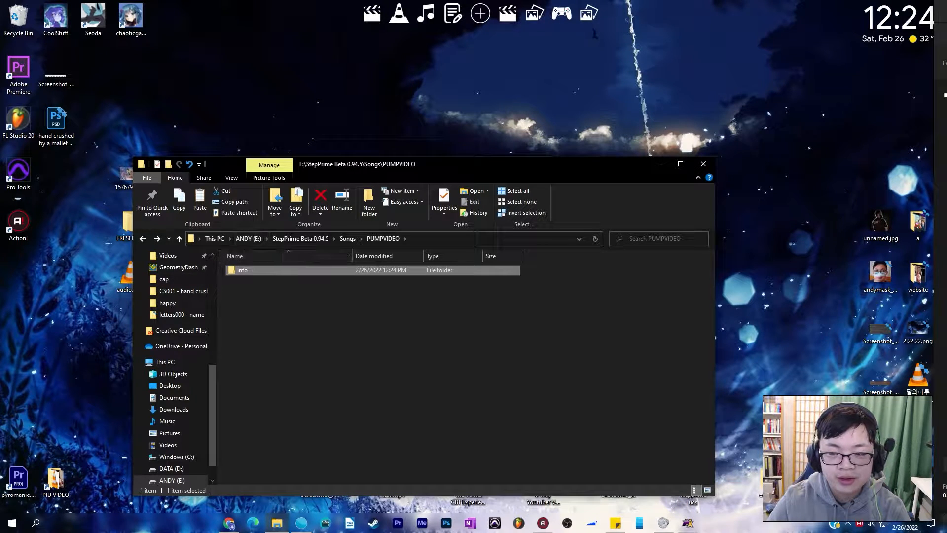
left_click(316, 315)
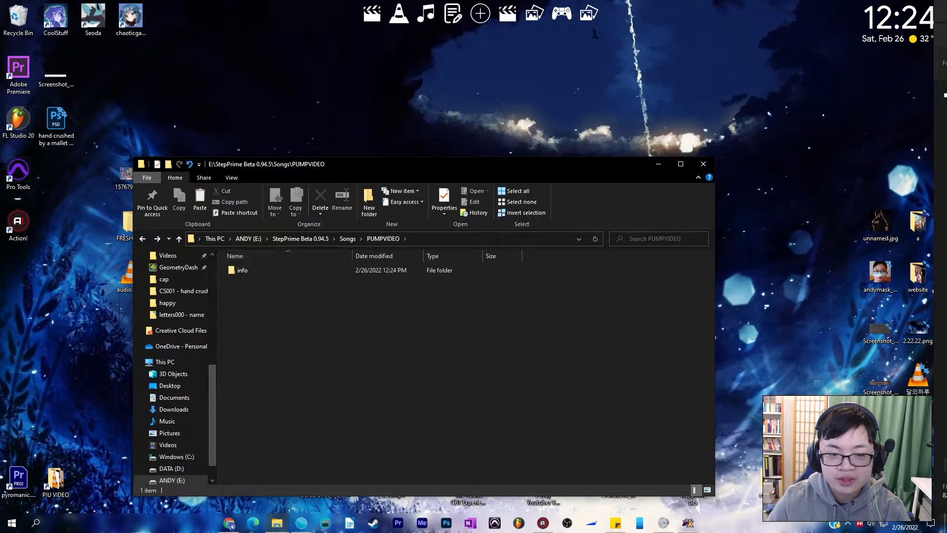
left_click_drag(335, 165, 438, 174)
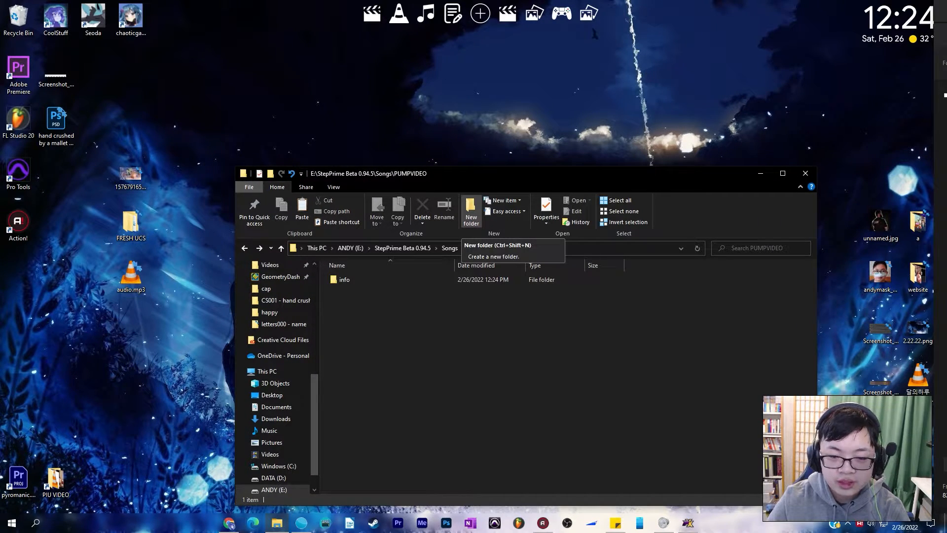
left_click(471, 211)
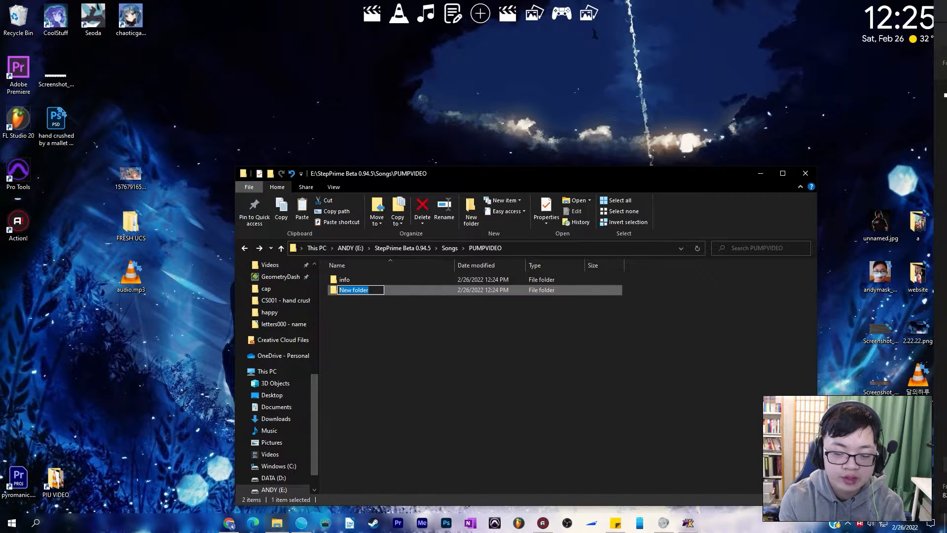
Step: Examine how song folders are named inside the 03.INFINITY and WINTERXO groups
key("alt+Left")
double_click(369, 311)
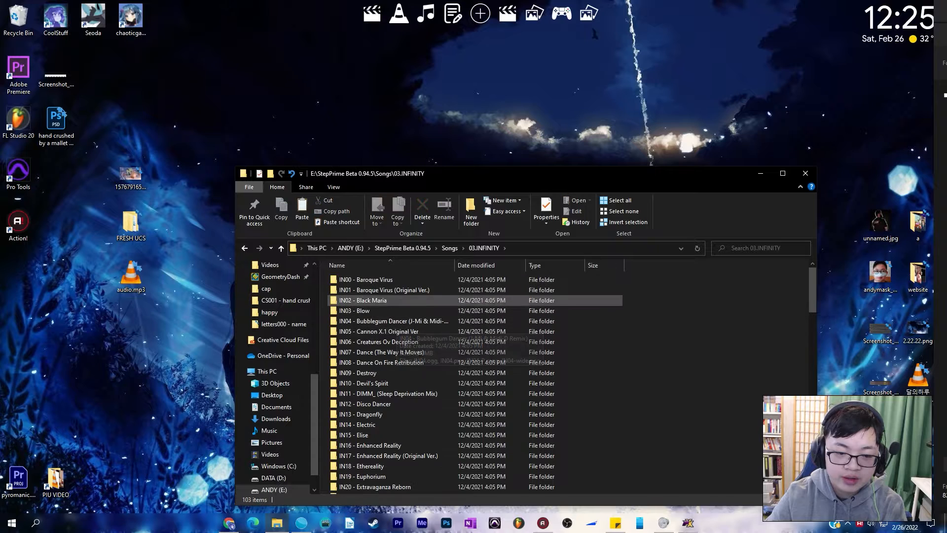
key("alt+Left")
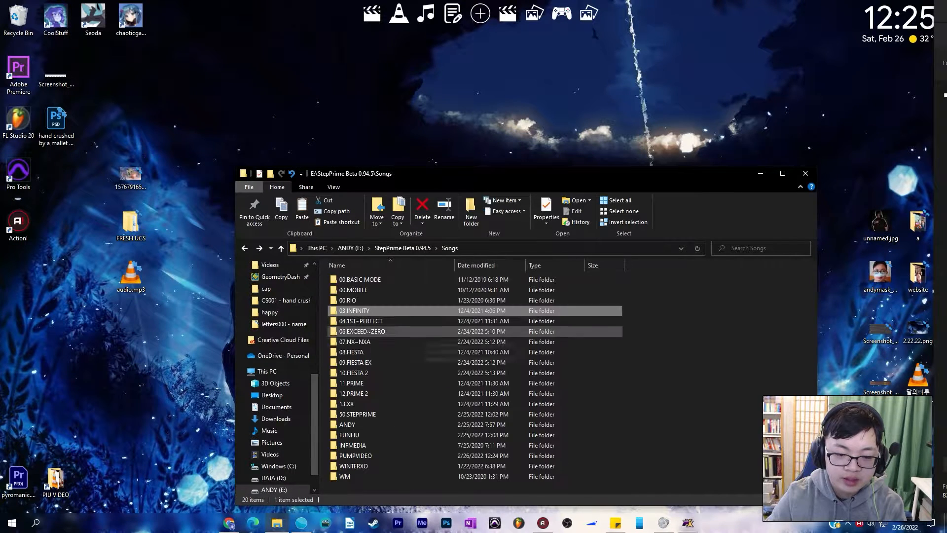
left_click(382, 455)
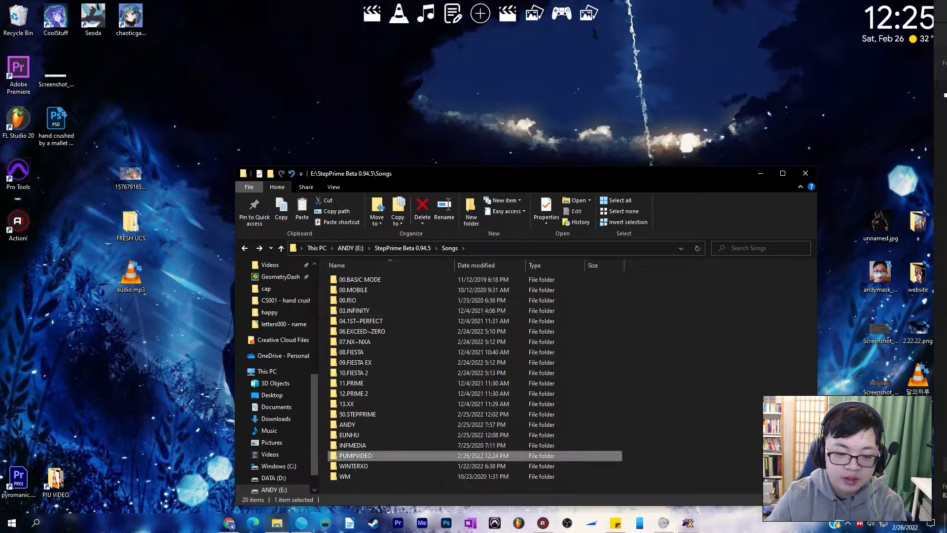
left_click(383, 466)
double_click(383, 466)
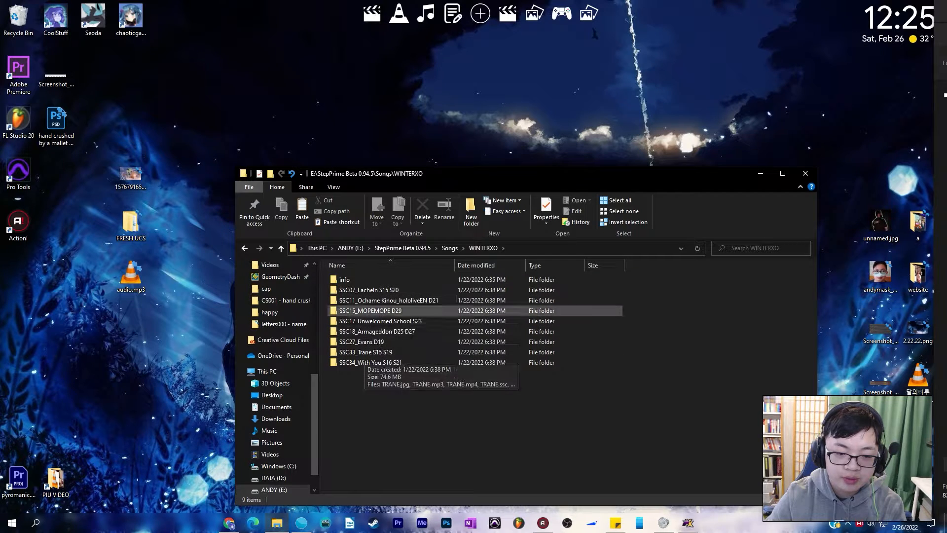
key("alt+Left")
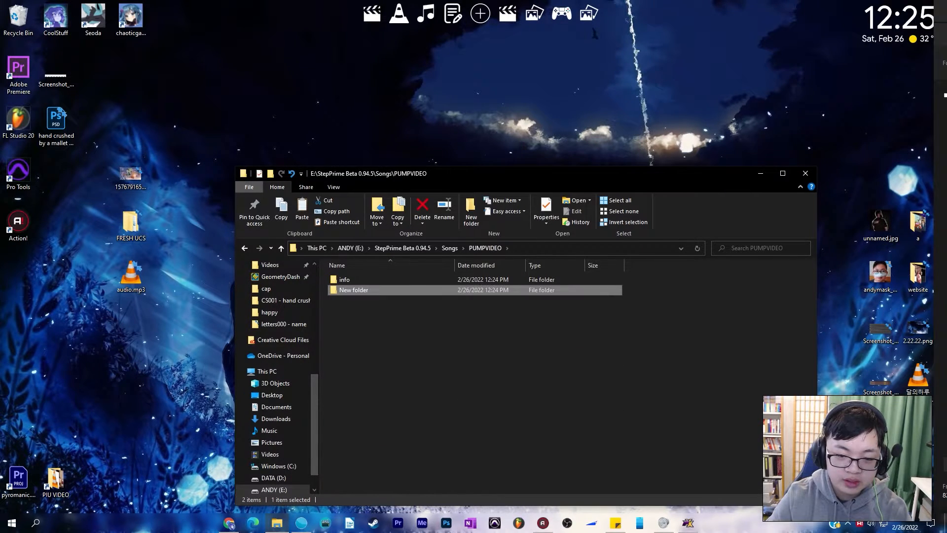
Step: Rename the new folder in PUMPVIDEO with the song number prefix "PV001 -"
key("F2")
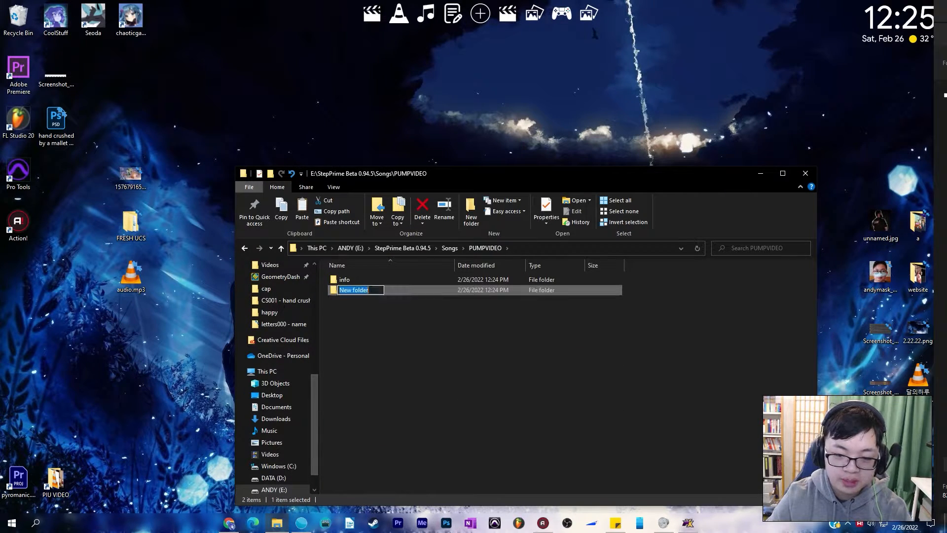
type("PV")
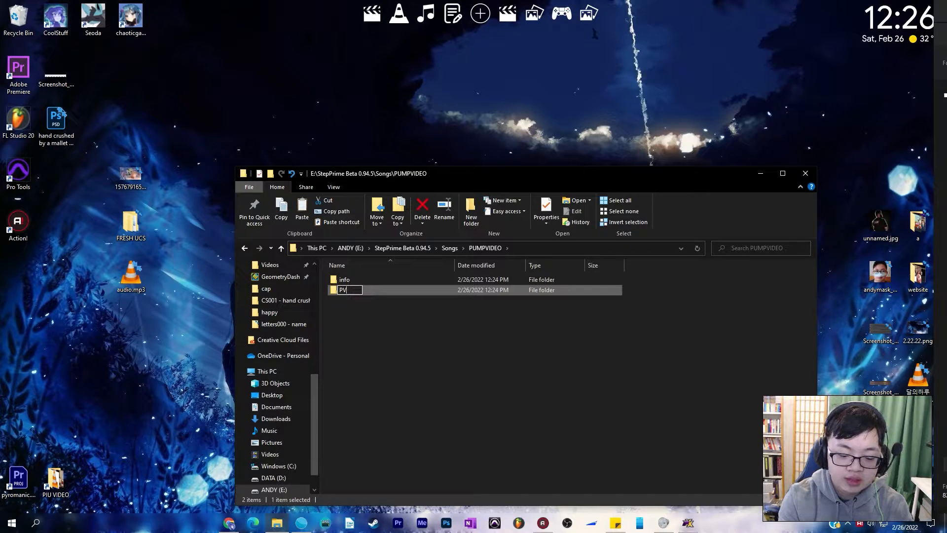
type("012")
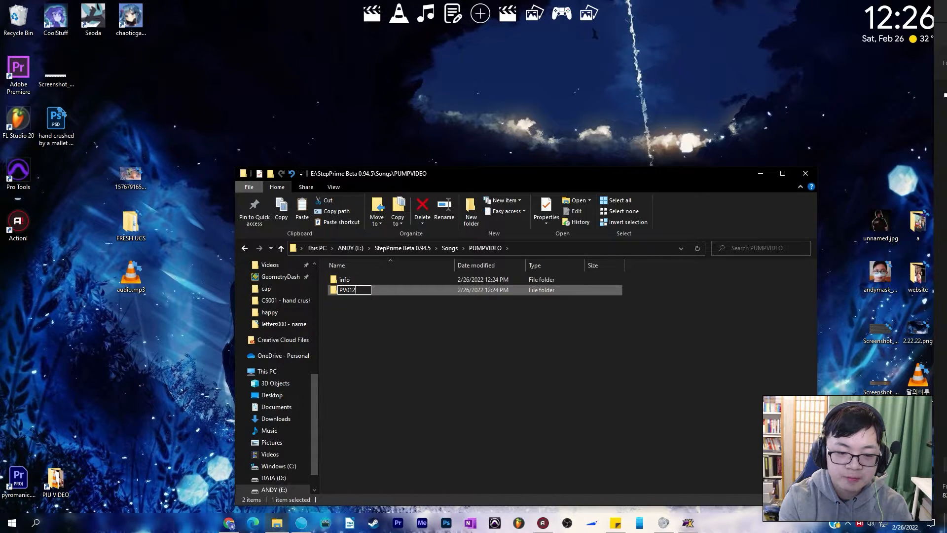
key("BackSpace")
key("BackSpace")
type("01")
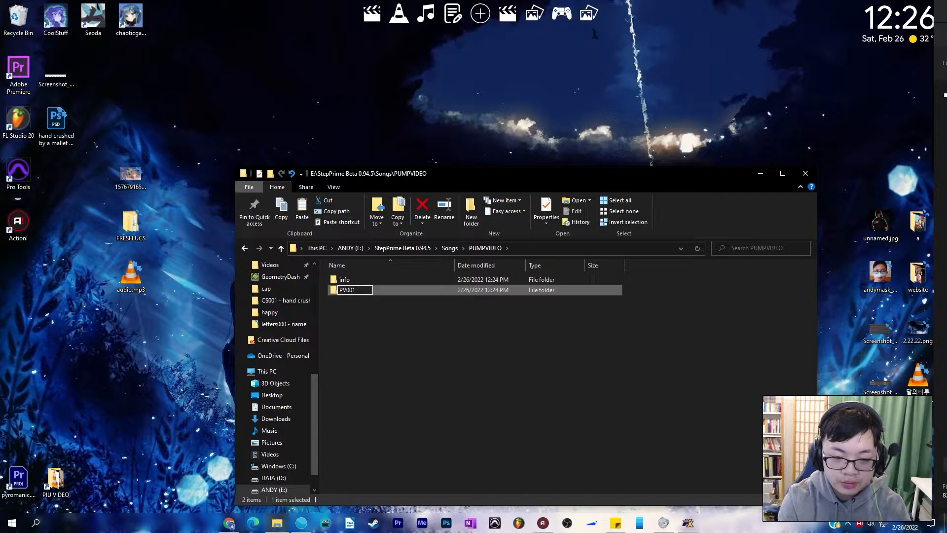
type("-")
key("Return")
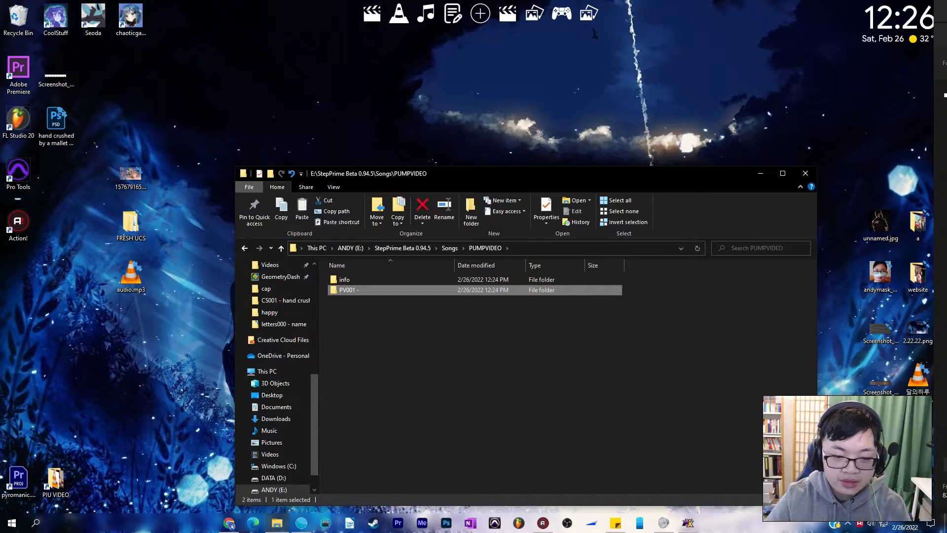
Step: Add the song title to the numbered folder, making its full name "PV001 - Ending"
key("F2")
key("Right")
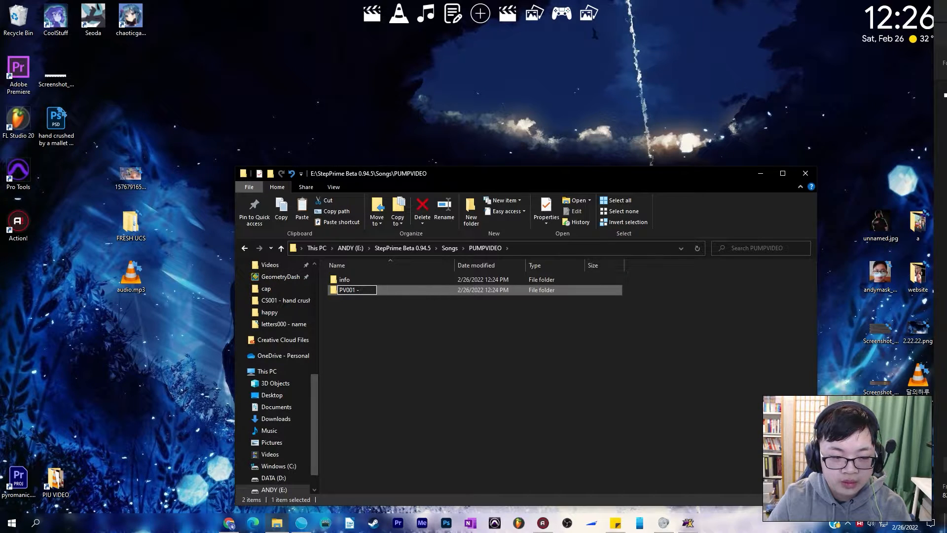
mouse_move(229, 523)
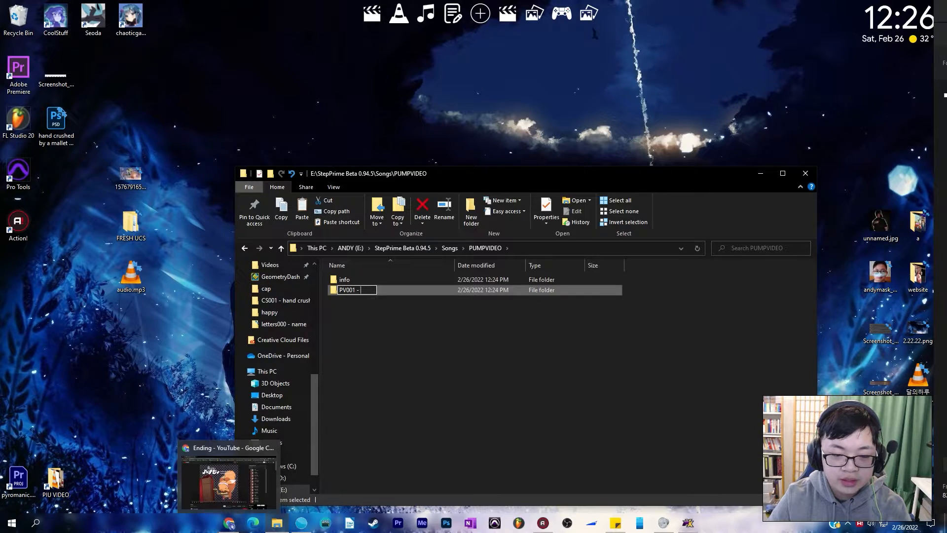
left_click(395, 335)
left_click(349, 290)
key("F2")
key("Right")
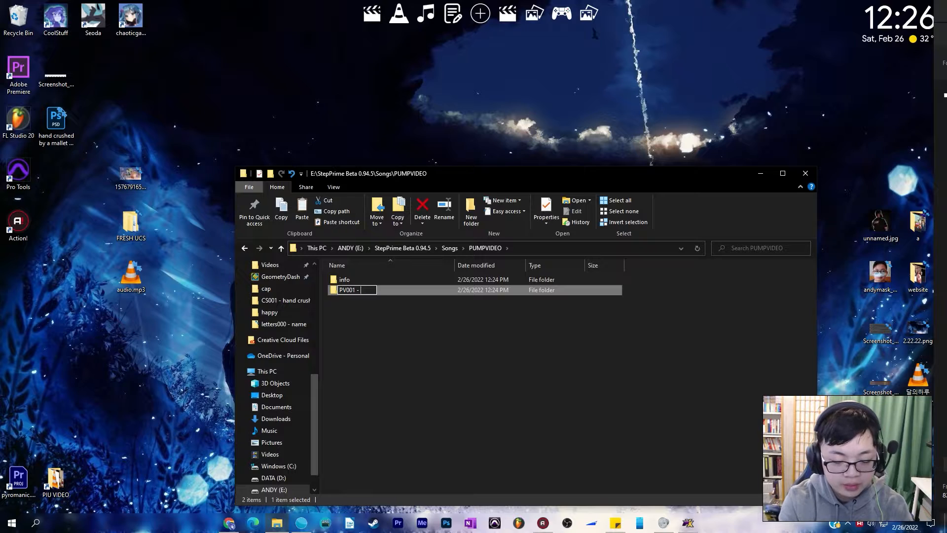
type("Ending")
key("Return")
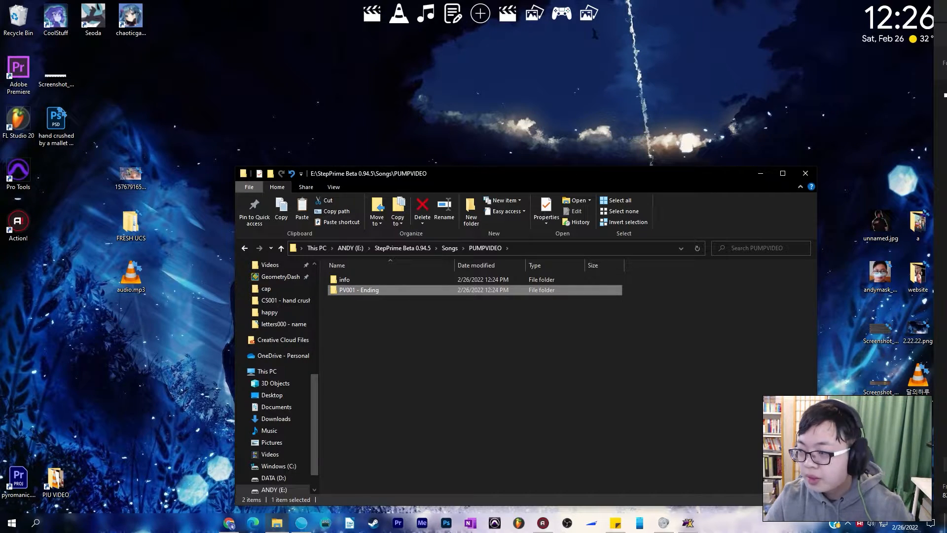
Step: Open PV001 - Ending, copy letters000 - name.ssc into it from the FRESH UCS - Copy template folder, and close the template window
key("Return")
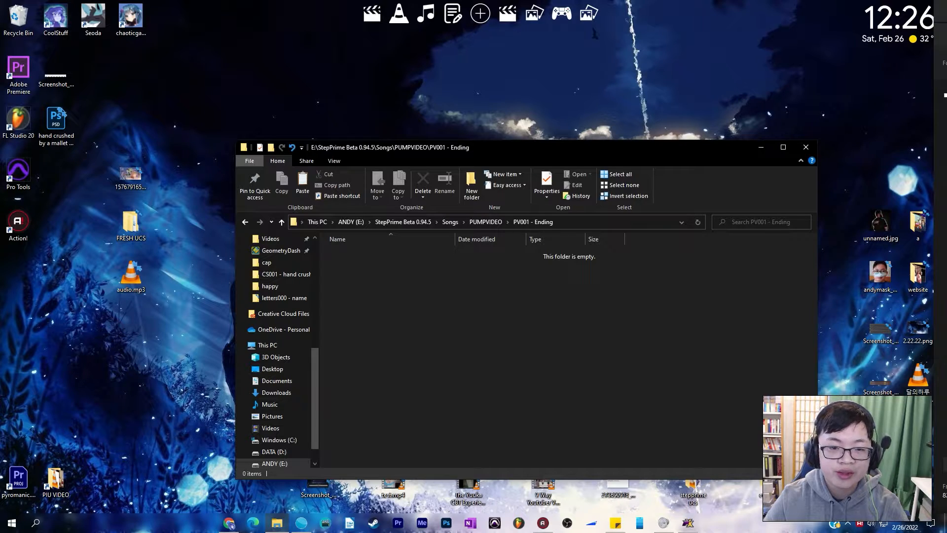
left_click_drag(442, 141, 443, 110)
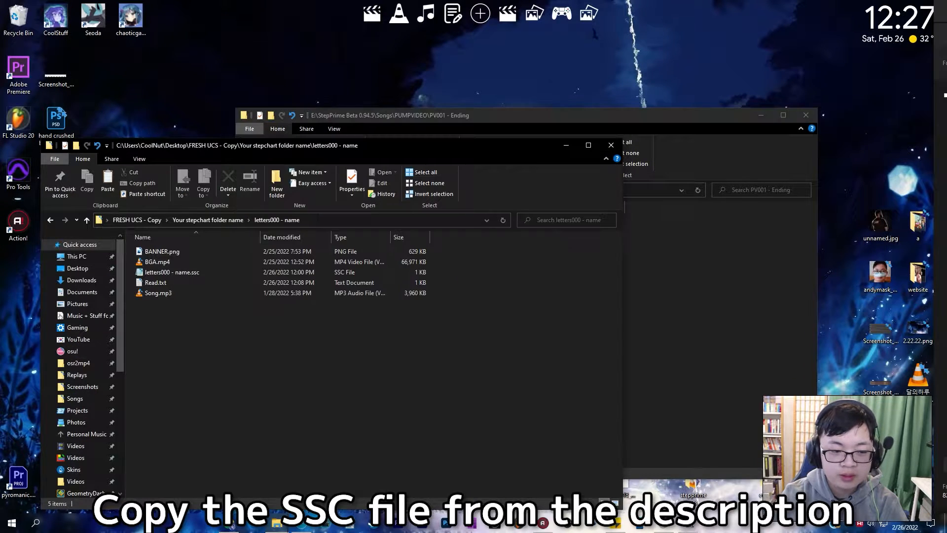
left_click(173, 272)
key("alt+Tab")
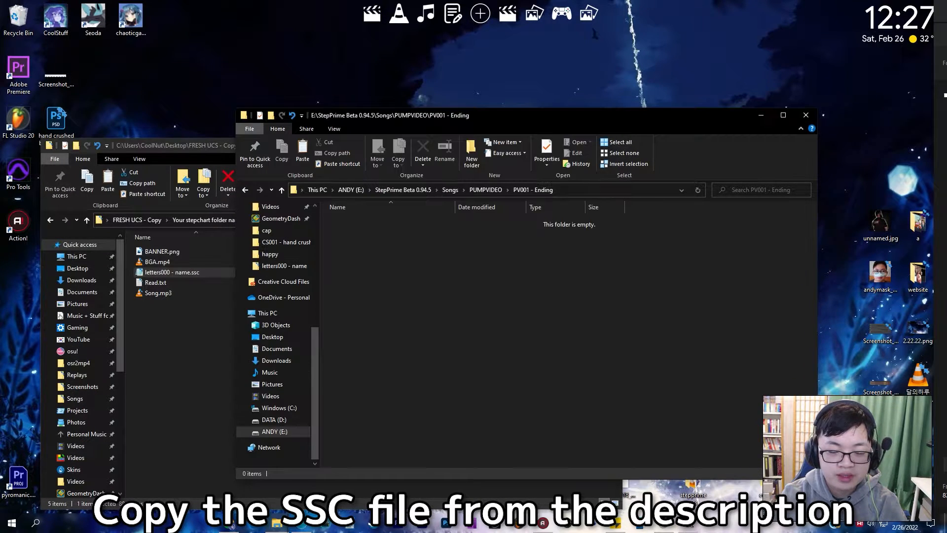
key("ctrl+v")
key("alt+Tab")
key("alt+F4")
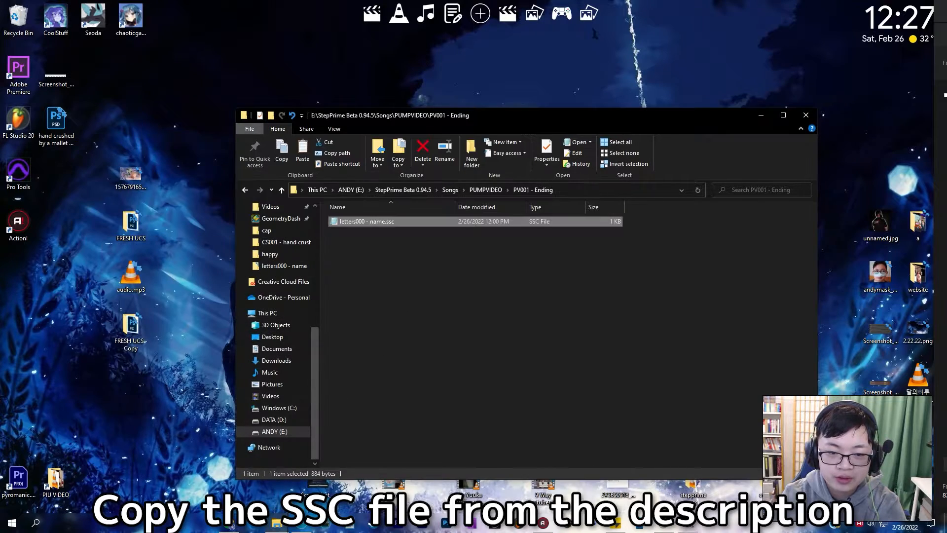
Step: Review the full text of the copied letters000 - name.ssc in Notepad and close it
double_click(371, 220)
left_click_drag(124, 110, 276, 311)
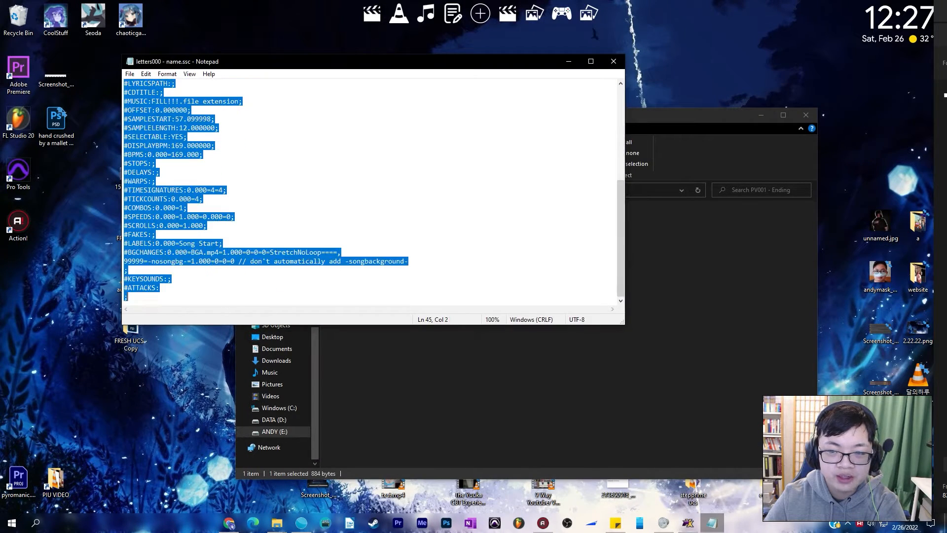
left_click(613, 62)
left_click(513, 276)
Step: Rename the copied SSC file to "PV001 - Ending", matching its song folder
left_click(424, 222)
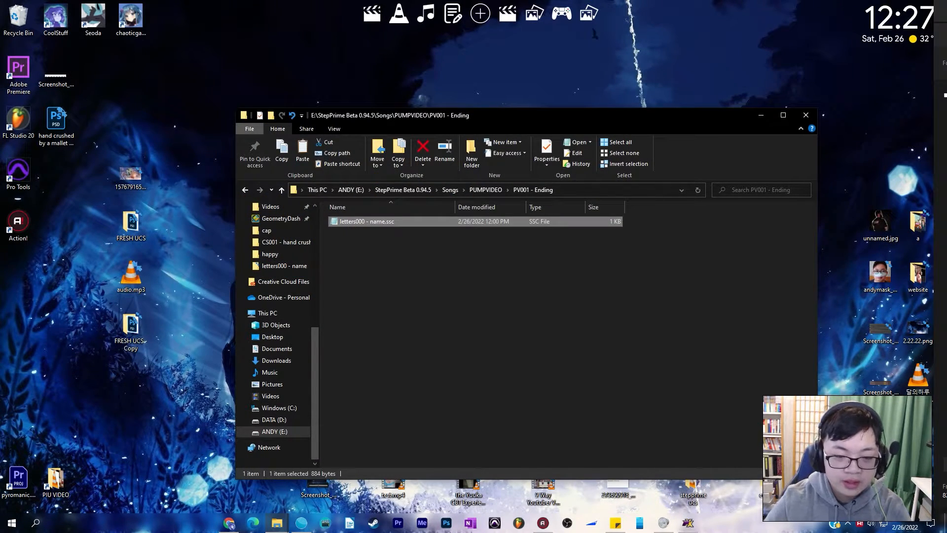
key("F2")
type("PV001 - Ending")
left_click(419, 271)
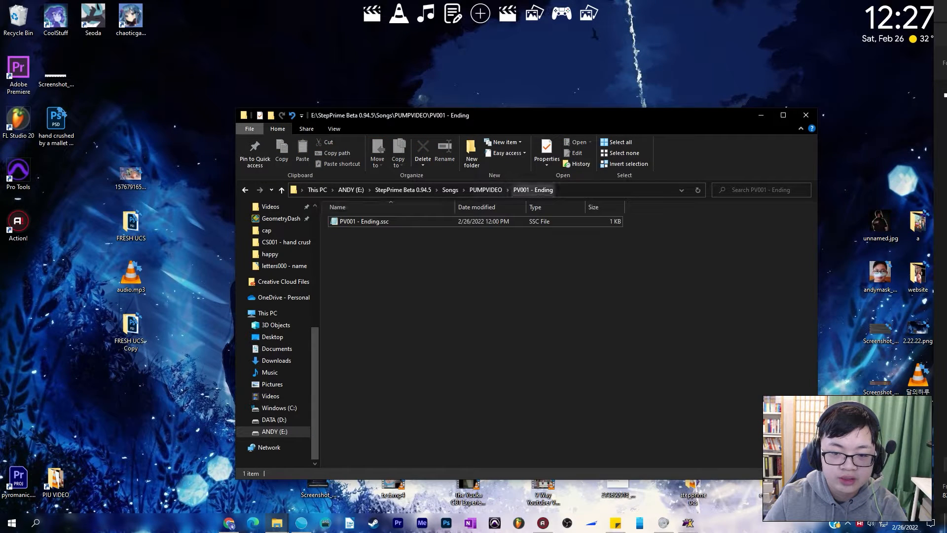
Step: Open PV001 - Ending.ssc in Notepad and move its window below the folder's file list
double_click(375, 221)
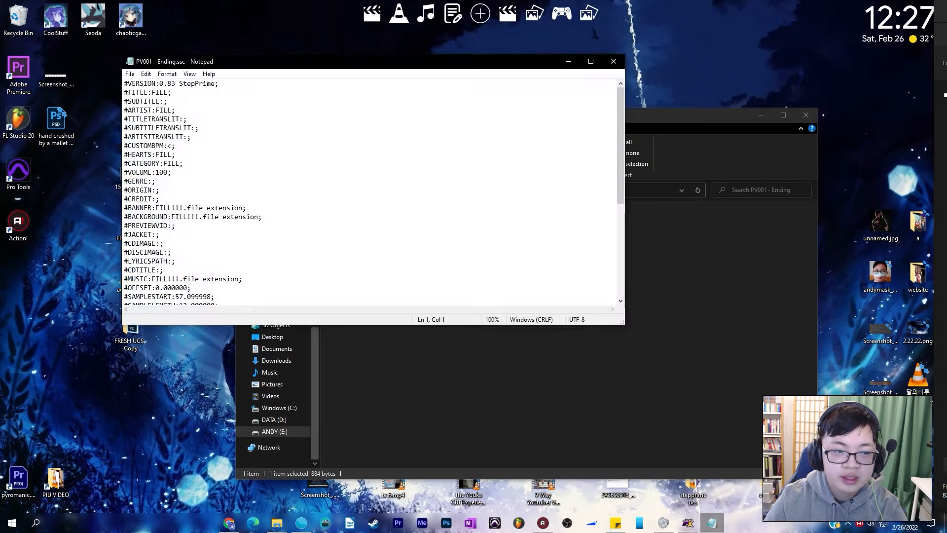
left_click_drag(311, 61, 532, 244)
left_click(531, 266)
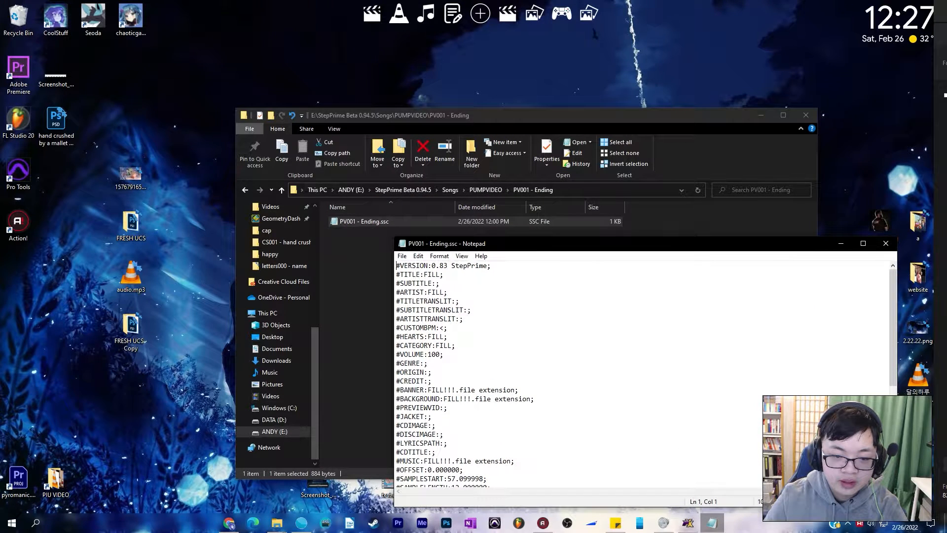
Step: Search PV001 - Ending.ssc for every FILL placeholder, cycling through all matches, and close the search
key("ctrl+f")
type("FILL")
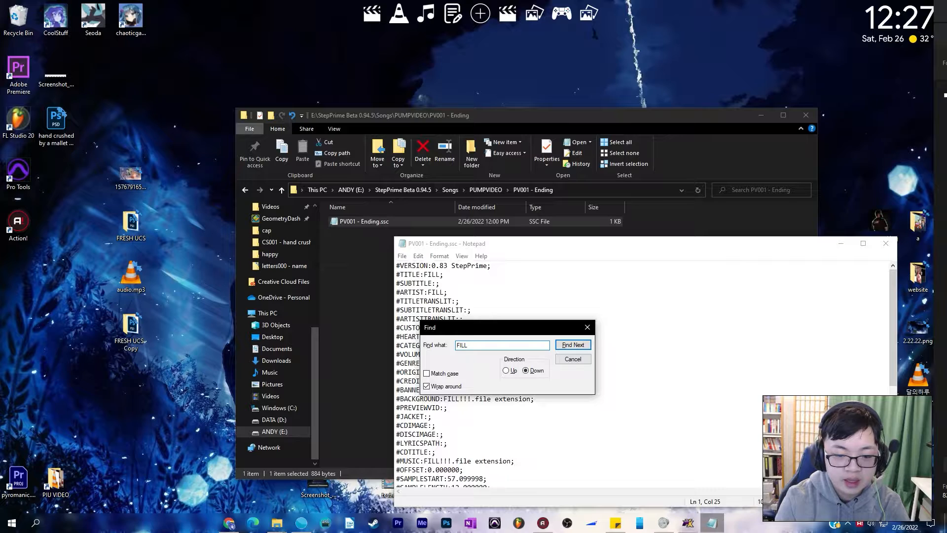
key("Return")
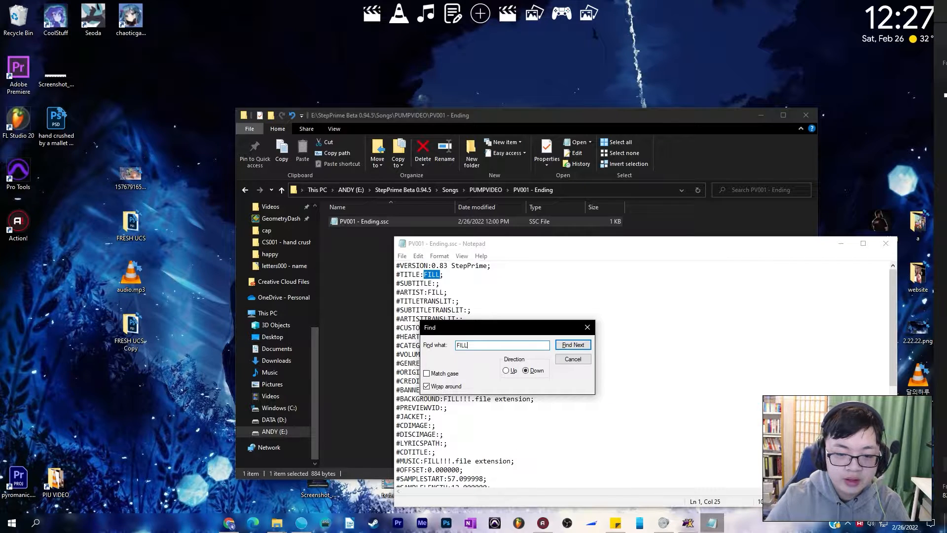
left_click_drag(498, 328, 734, 209)
key("Return")
key("Return")
key("Return")
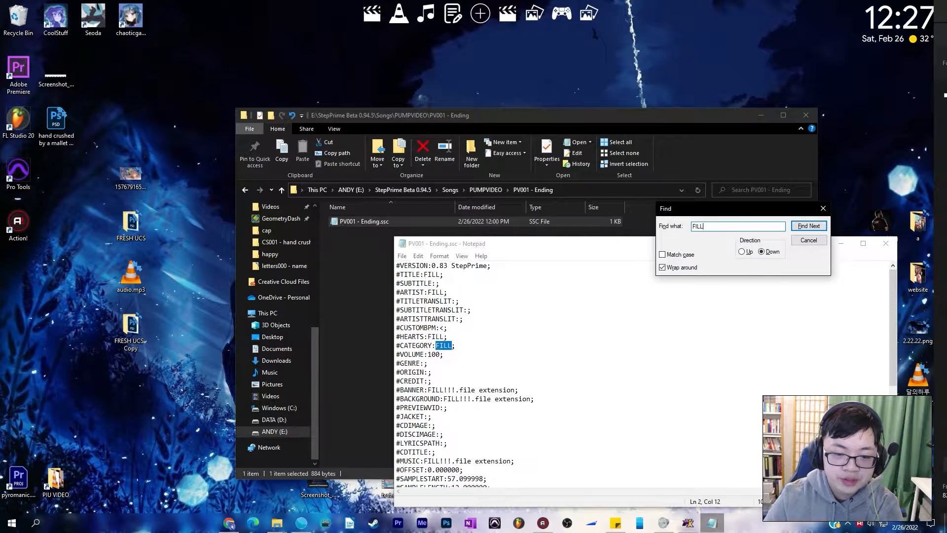
key("Return")
key("Return")
key("Return")
key("Return")
key("Return")
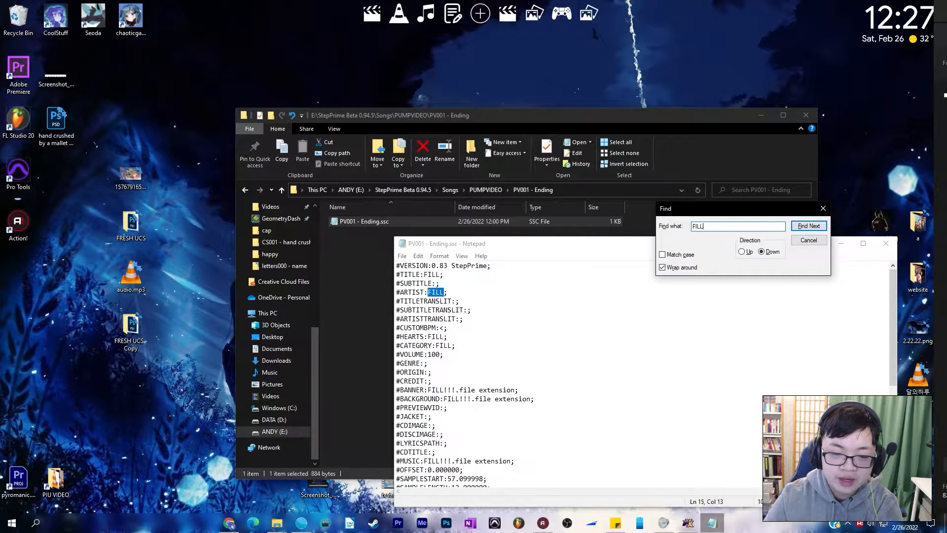
key("Return")
key("Return")
key("Return")
key("Return")
key("Return")
key("Return")
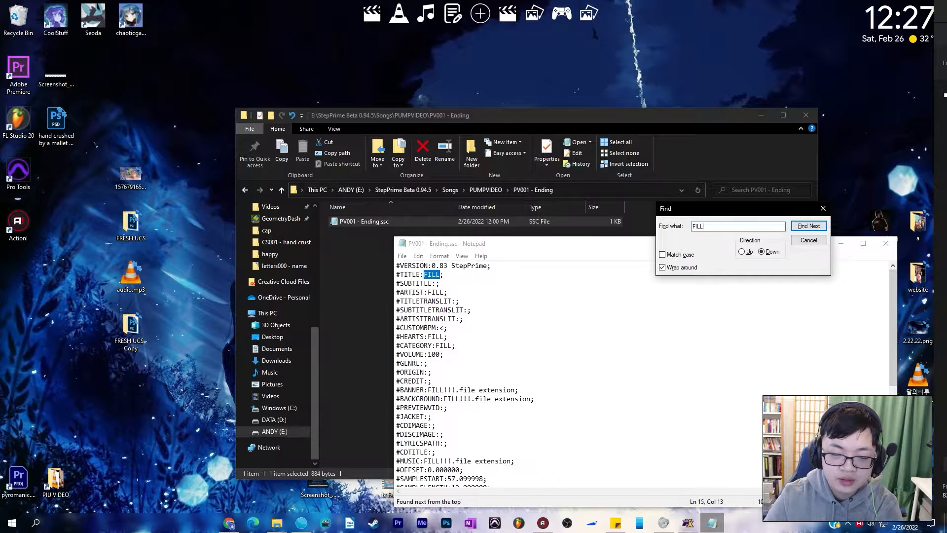
left_click(823, 208)
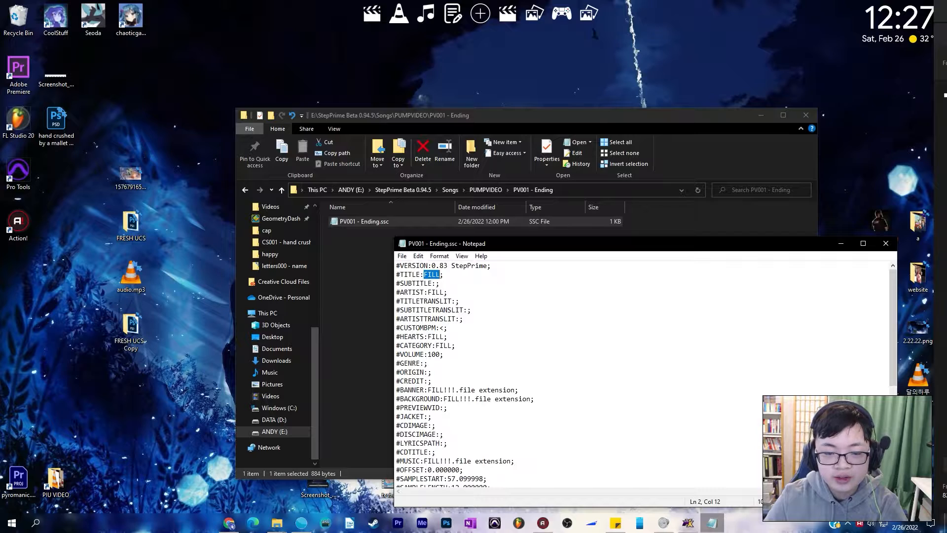
Step: Replace the FILL placeholder in the TITLE line with "Ending"
double_click(432, 274)
left_click(451, 265)
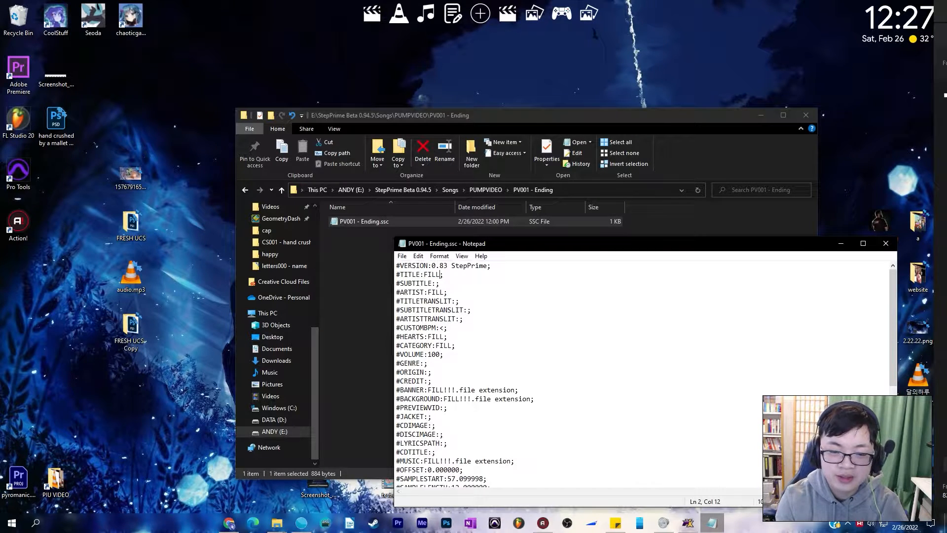
key("BackSpace")
key("BackSpace")
key("BackSpace")
key("BackSpace")
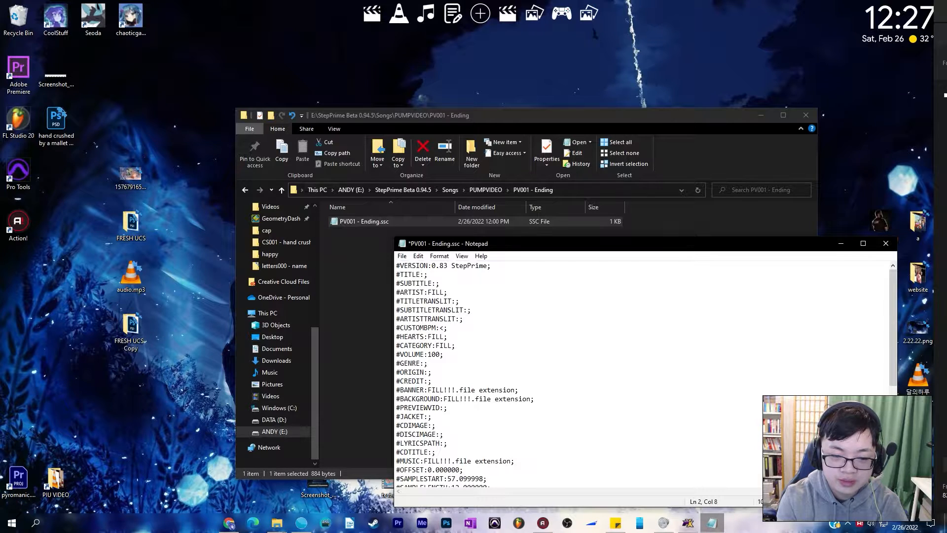
type("Ending")
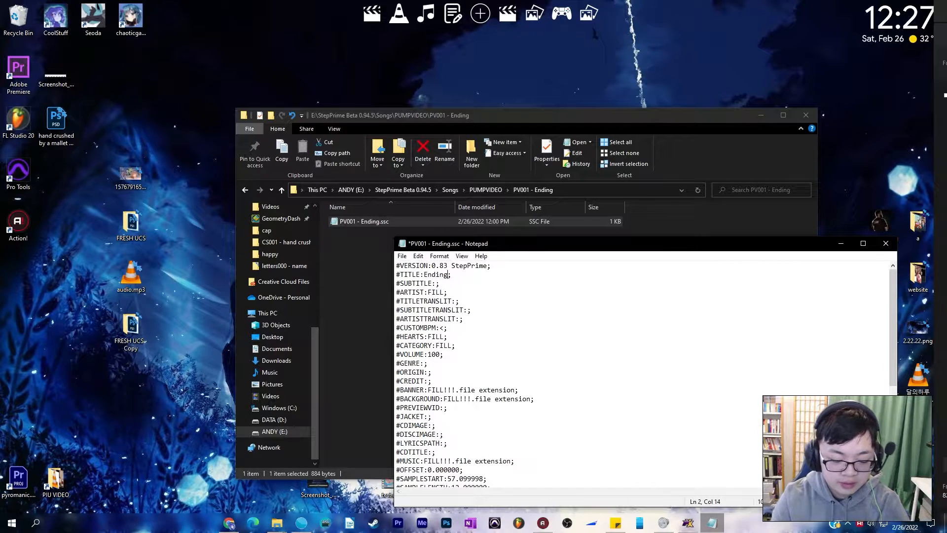
Step: Find the next FILL placeholder, keep the search window clear of the text, and set ARTIST to AAAA
key("ctrl+f")
type("FILL")
key("Return")
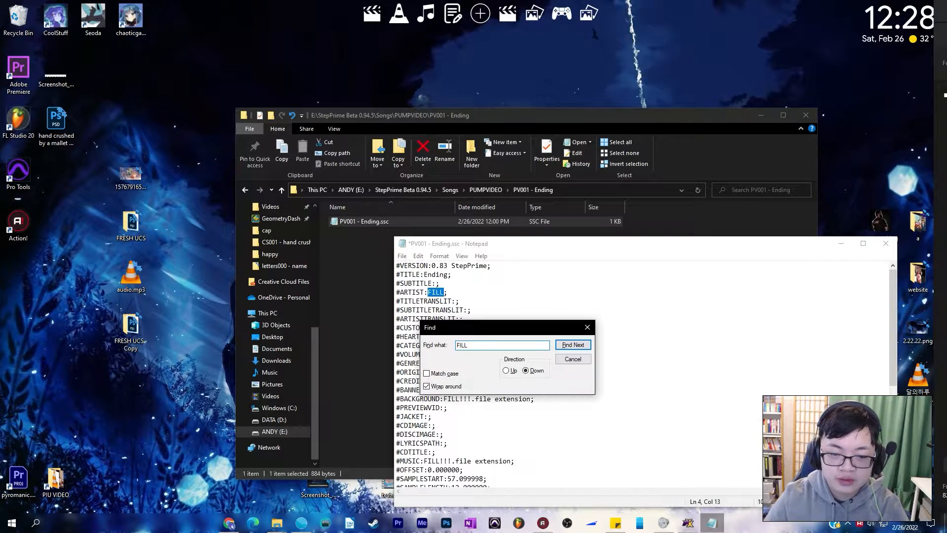
left_click_drag(487, 327, 668, 108)
left_click(443, 292)
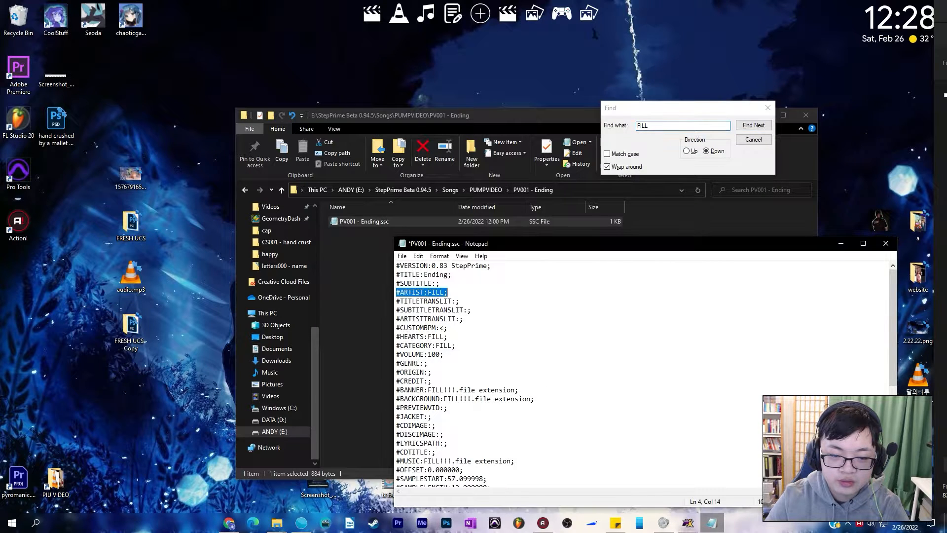
key("BackSpace")
key("BackSpace")
key("BackSpace")
key("BackSpace")
type("AAAA")
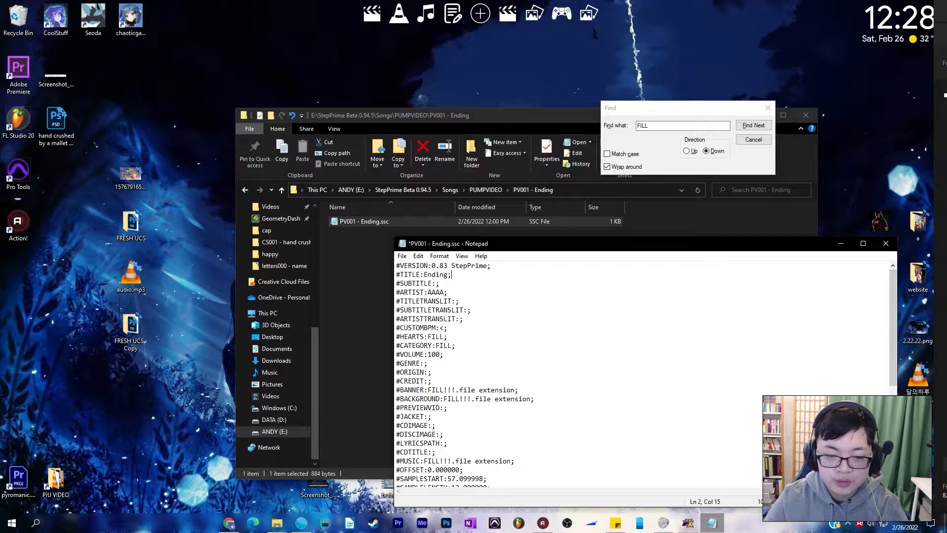
Step: Replace the FILL placeholder in the HEARTS line with 2
left_click_drag(452, 274, 396, 274)
left_click(448, 292)
left_click_drag(447, 292, 397, 283)
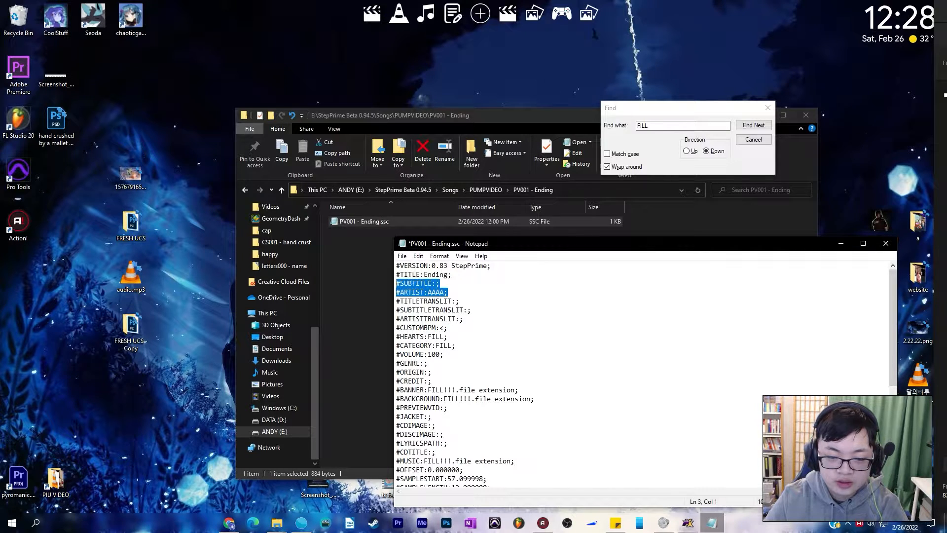
left_click(460, 301)
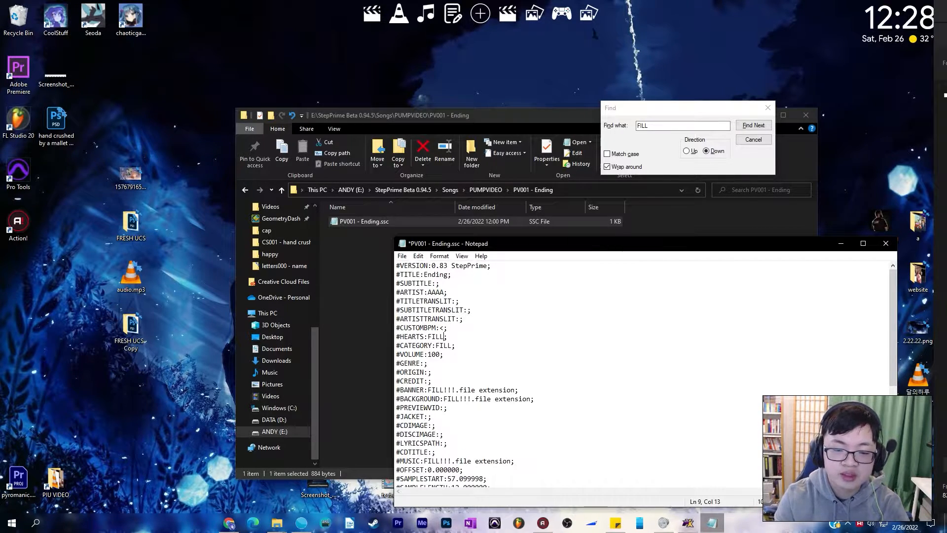
key("BackSpace")
key("BackSpace")
key("BackSpace")
key("BackSpace")
type("2")
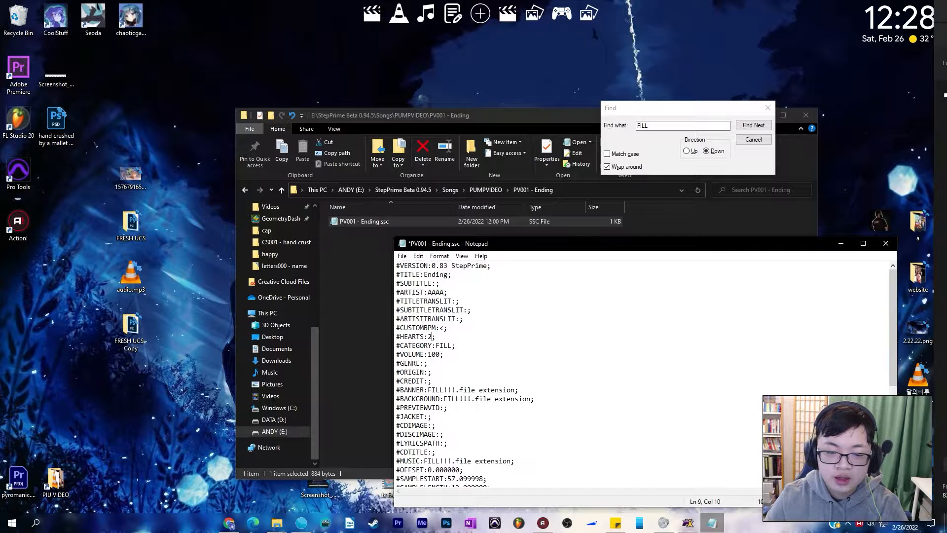
Step: Switch to the StepPrime game, start a game, and browse the genre channels such as K-Pop and World Music
key("Return")
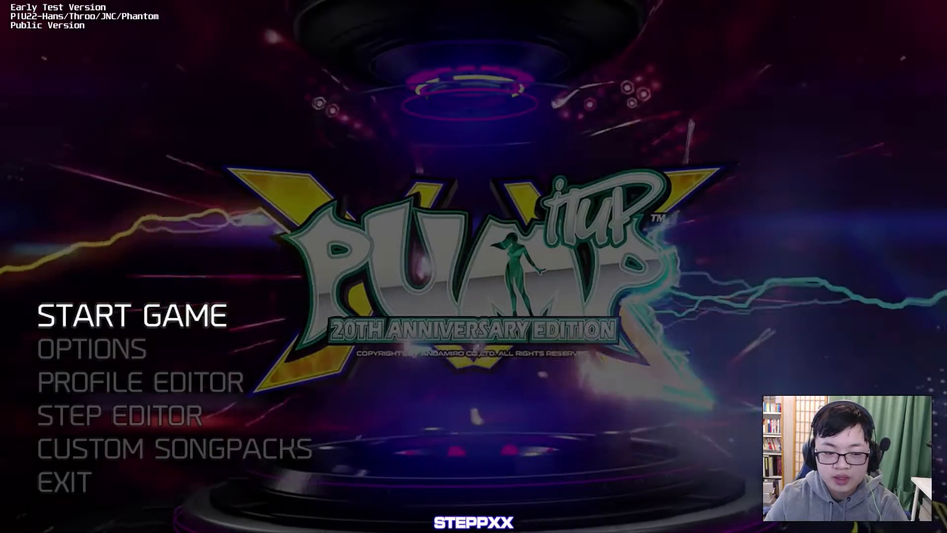
key("Return")
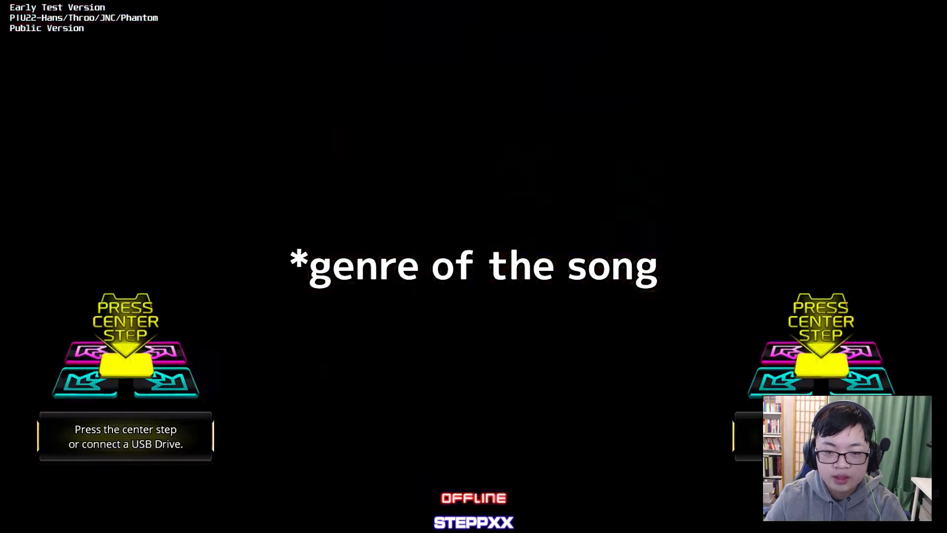
key("z")
key("z")
key("z")
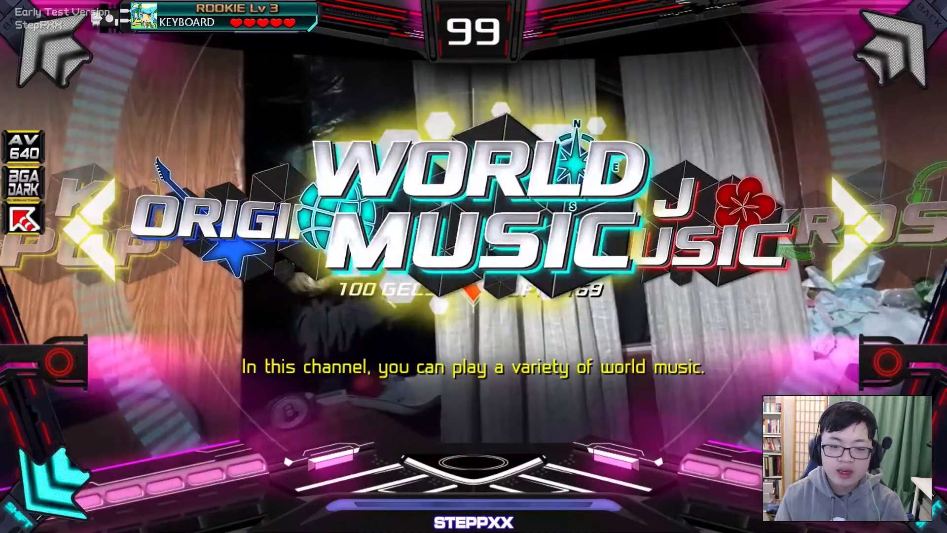
key("c")
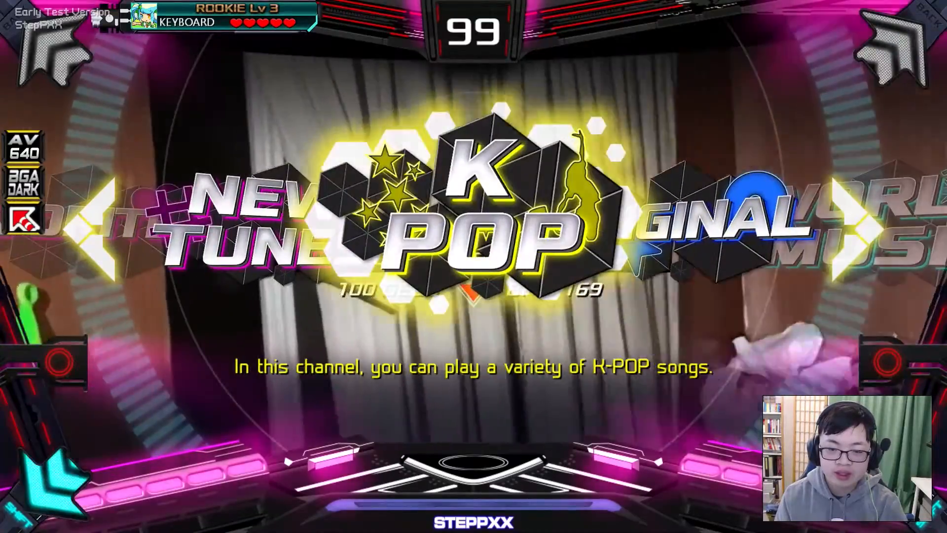
key("c")
key("c")
key("z")
key("z")
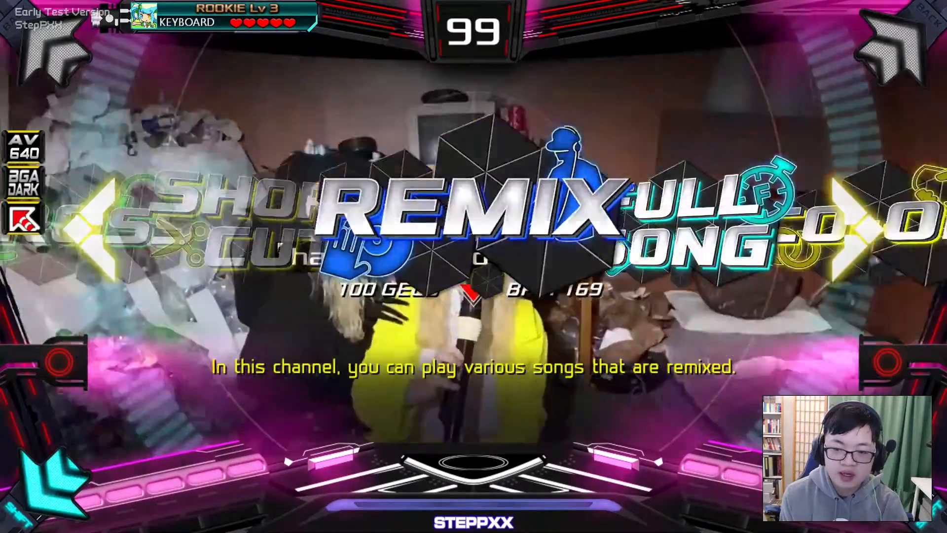
Step: Browse the remaining song channels, from Remix and Full Song to the Quest, Difficulty and UCS zones
key("Right")
key("Right")
key("Right")
key("Right")
key("Right")
key("Right")
key("Right")
key("Right")
key("Right")
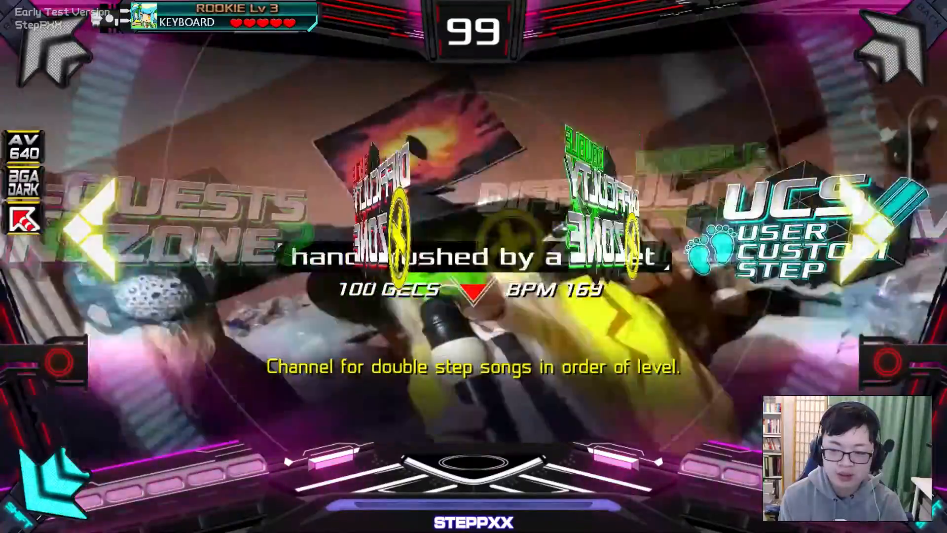
key("Right")
key("Left")
key("Left")
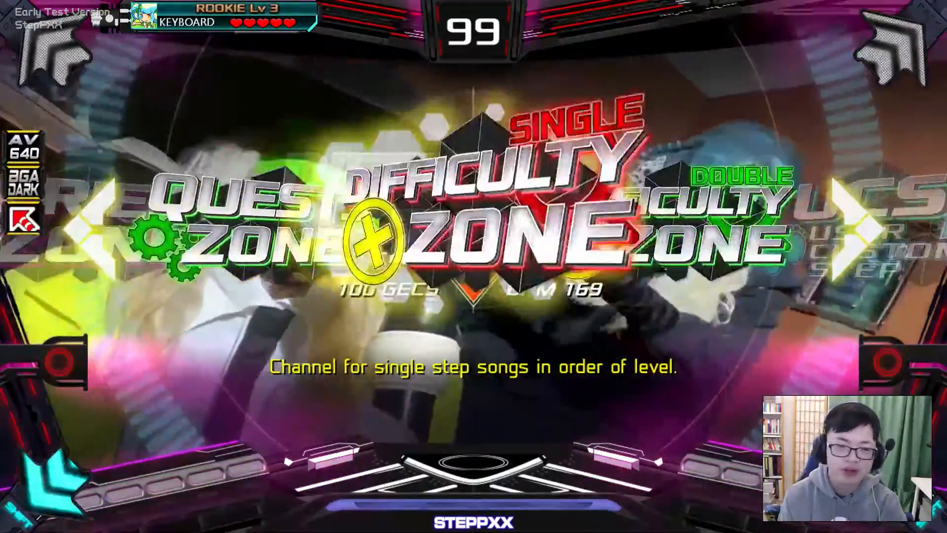
key("Left")
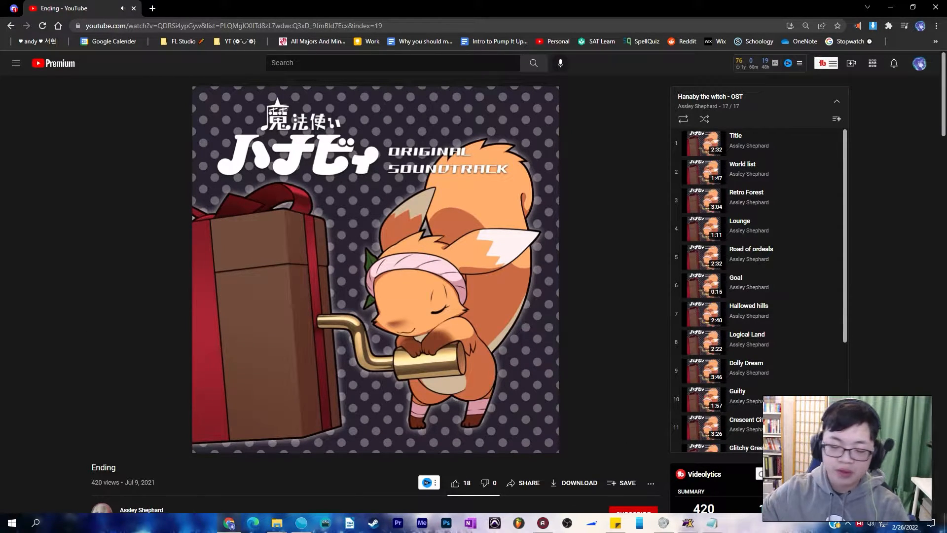
Step: Toggle playback of the Ending track on YouTube and look at the J Music channel in the game
key("space")
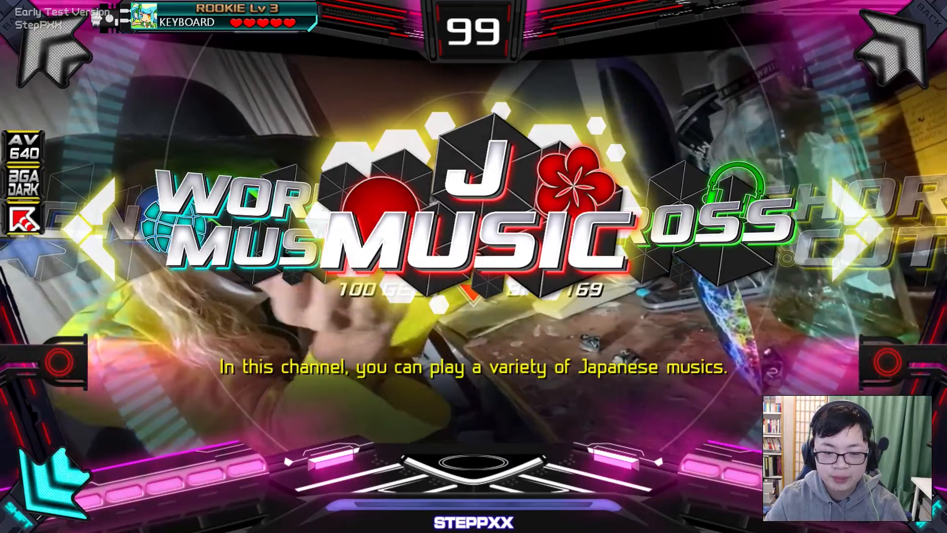
key("z")
key("c")
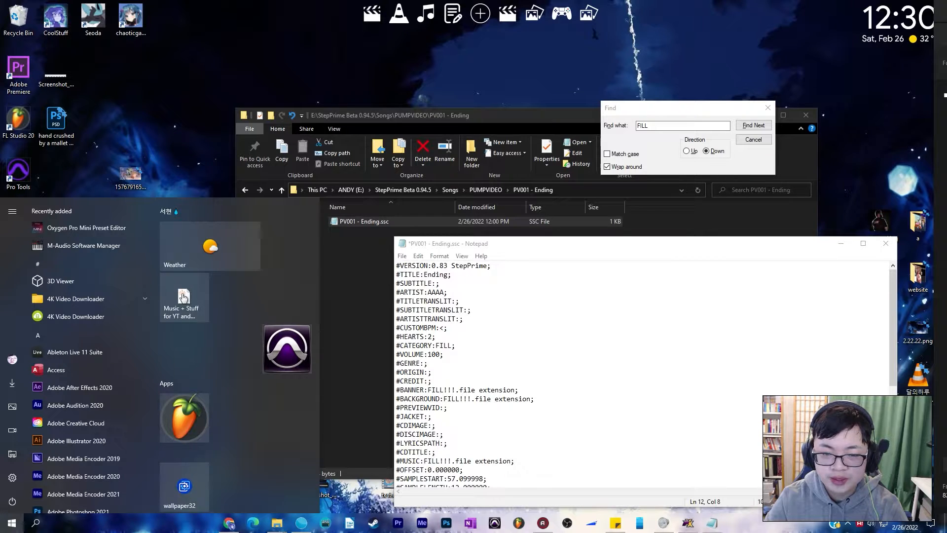
Step: Check the CATEGORY value in the SSC file of EUNHU's E131 - Yoru Ni Kakeru Full Song, close it, and return to the Songs folder
left_click_drag(461, 246, 128, 271)
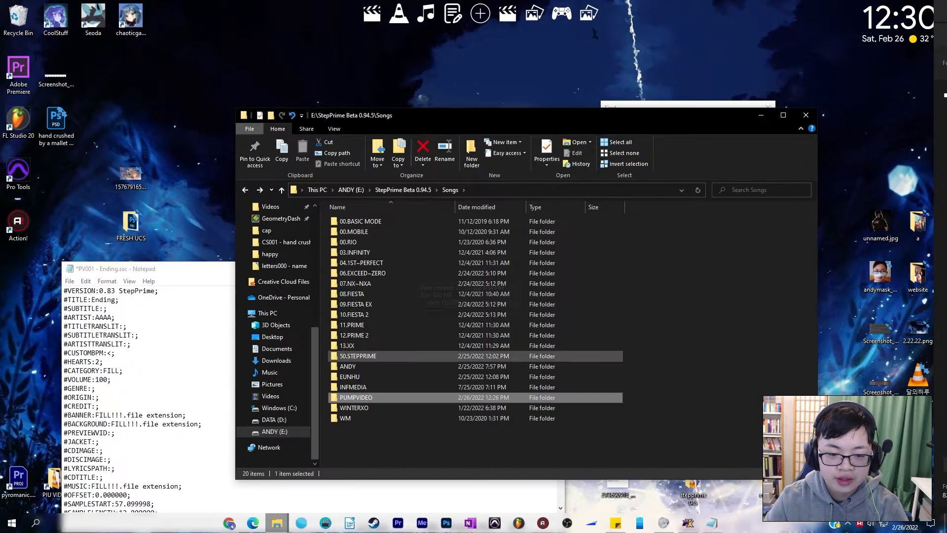
double_click(350, 377)
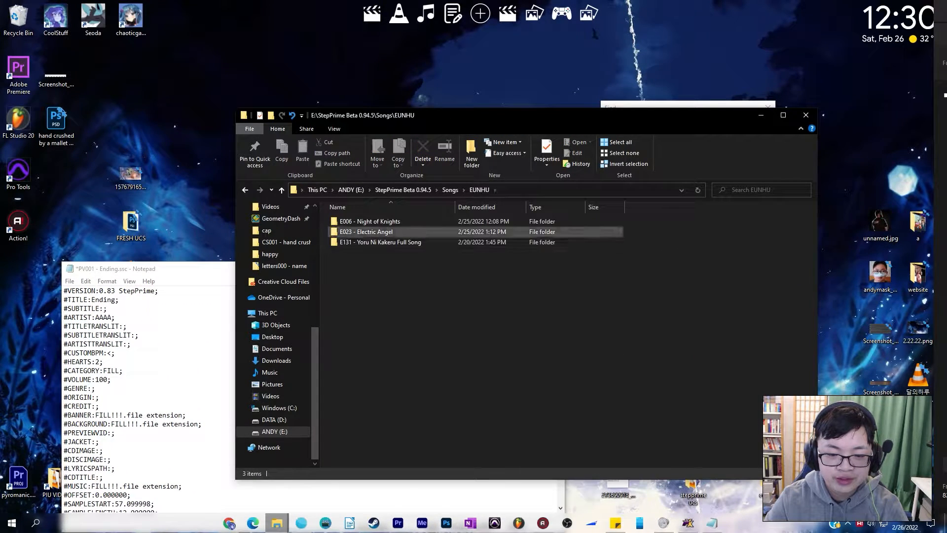
double_click(372, 242)
double_click(372, 252)
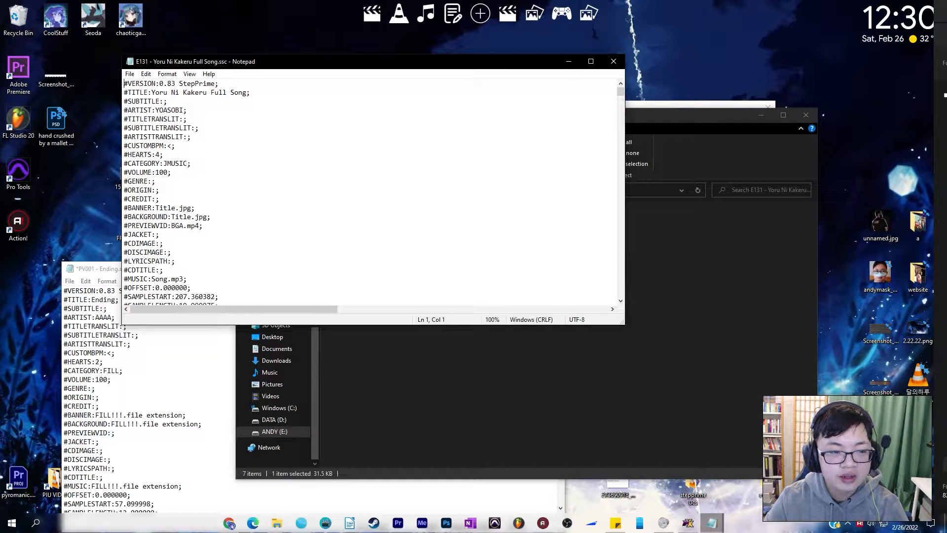
left_click_drag(188, 163, 167, 163)
left_click(614, 61)
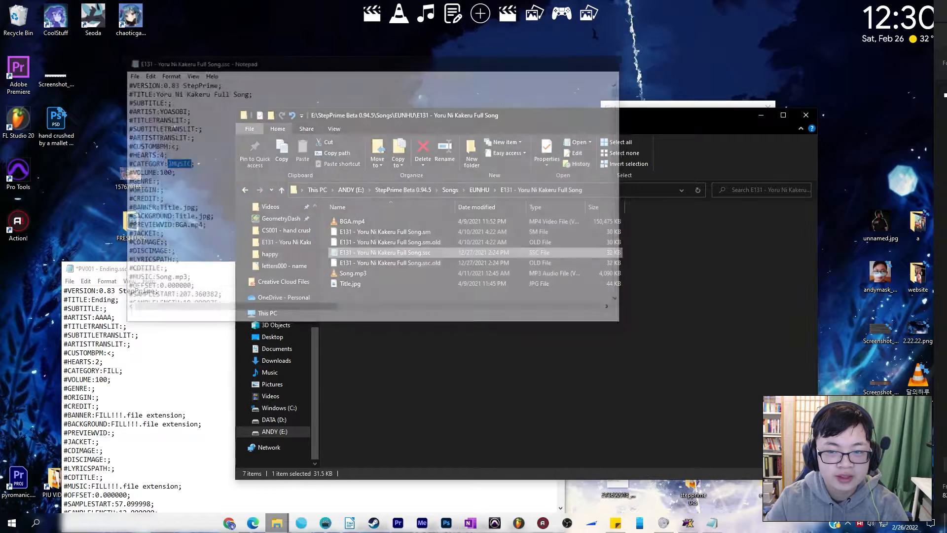
key("alt+Left")
key("alt+Left")
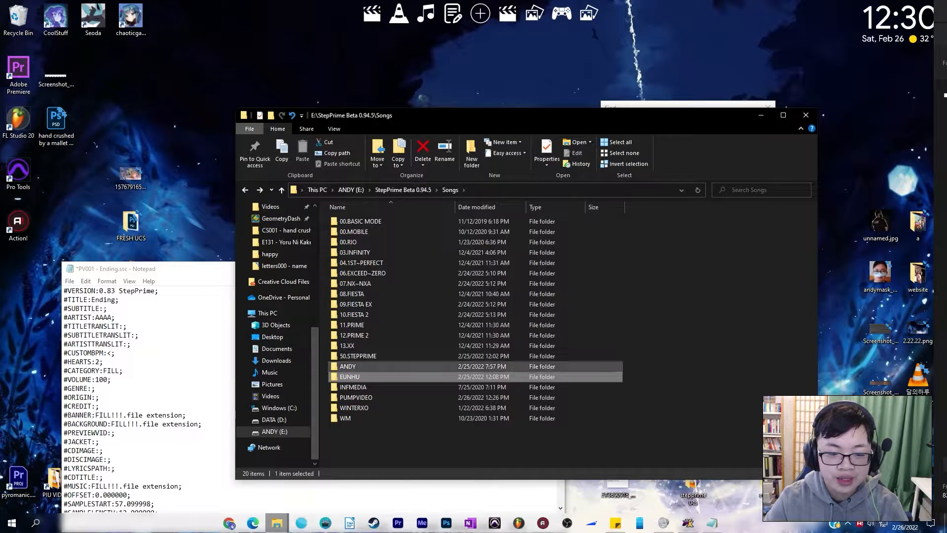
double_click(365, 398)
key("alt+Left")
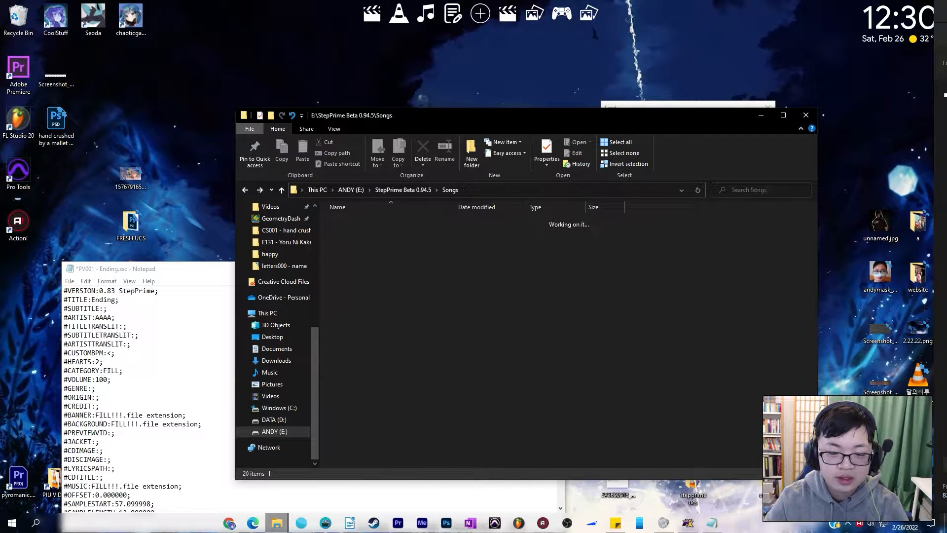
key("Up")
key("Up")
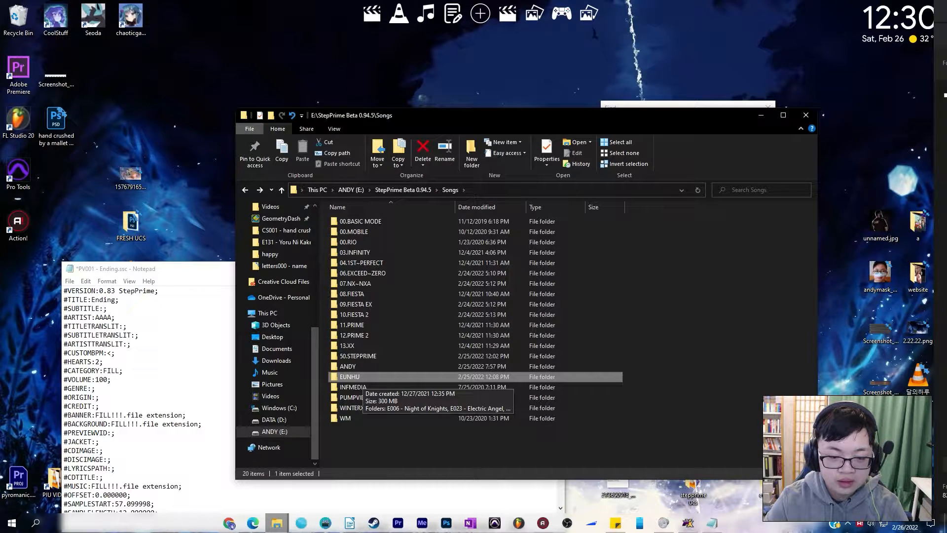
key("Down")
key("Down")
key("Down")
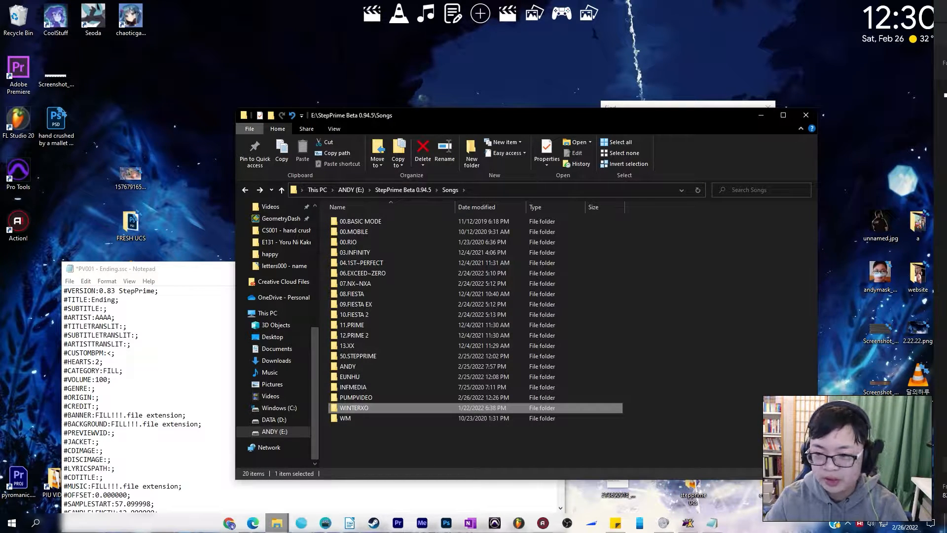
left_click_drag(739, 118, 784, 106)
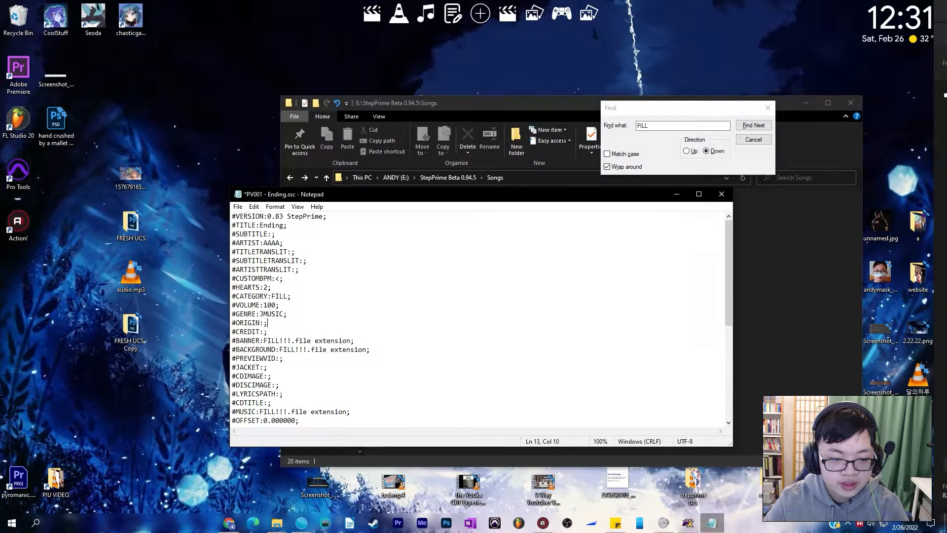
Step: Save PV001 - Ending.ssc and search for its FILL placeholders, checking the BANNER, BACKGROUND and MUSIC lines
key("ctrl+s")
left_click(754, 125)
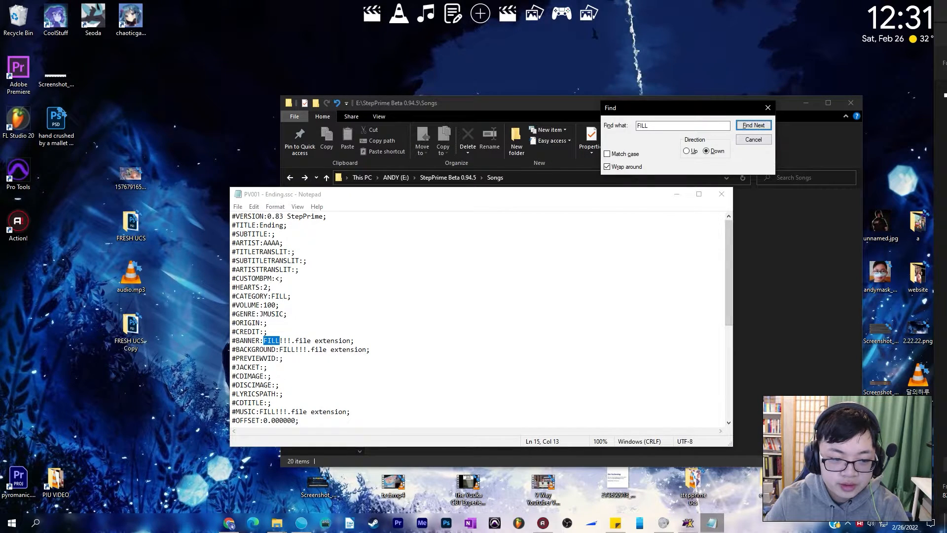
left_click(753, 125)
left_click(754, 125)
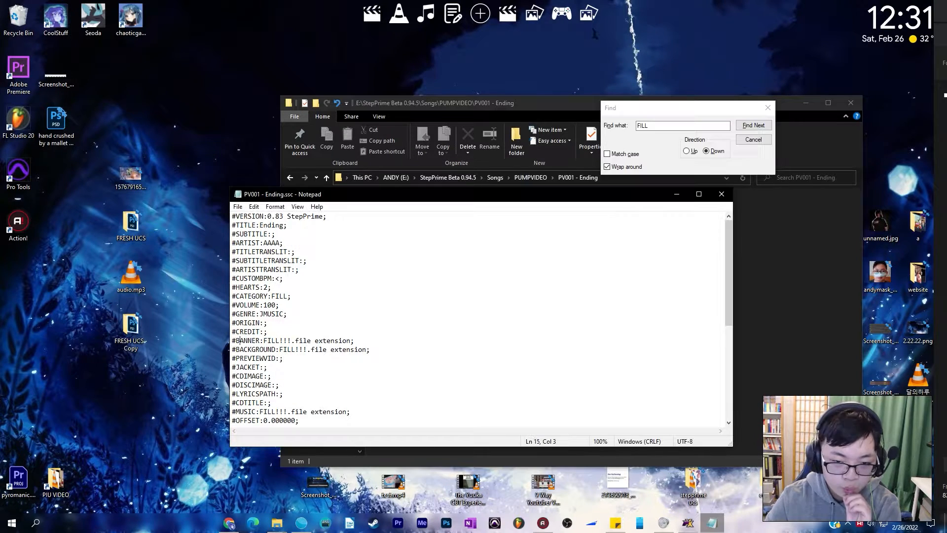
left_click(789, 286)
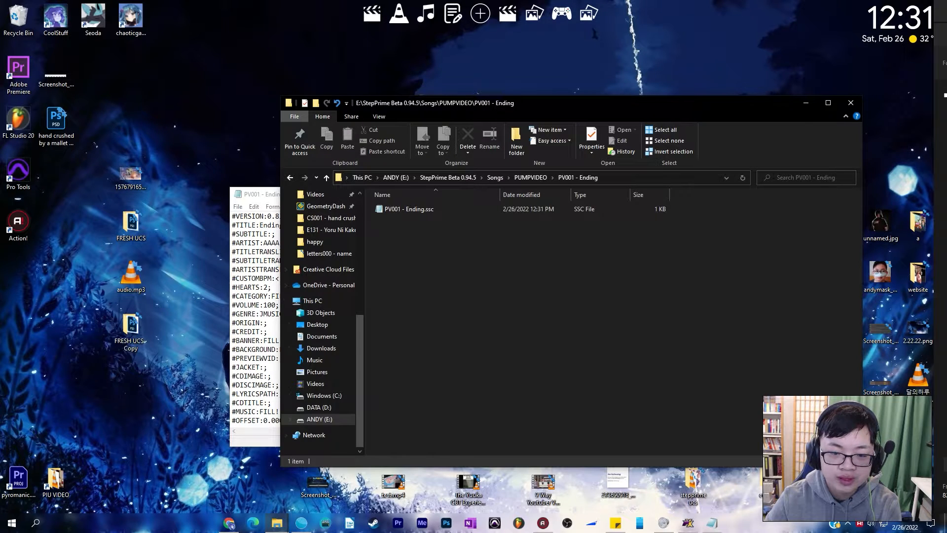
left_click_drag(273, 195, 215, 268)
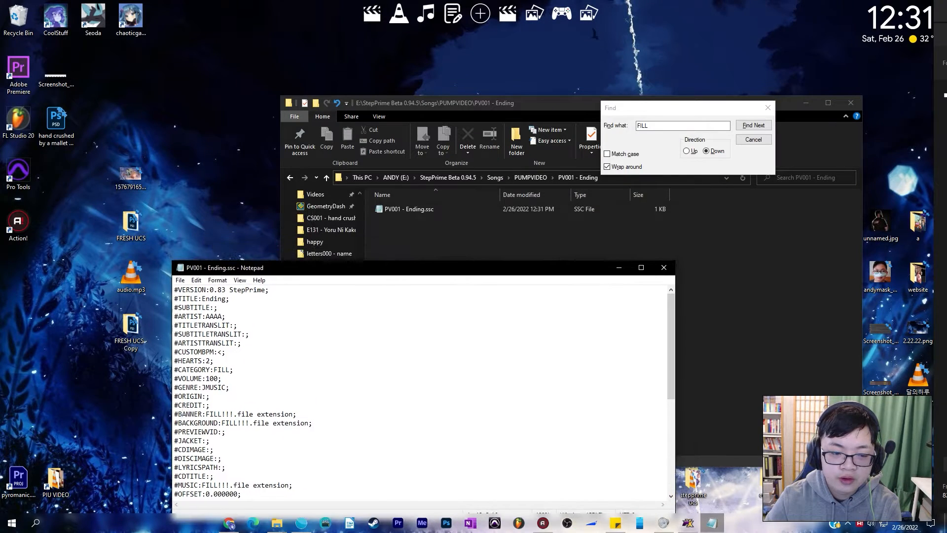
left_click_drag(297, 413, 174, 422)
left_click_drag(292, 485, 174, 485)
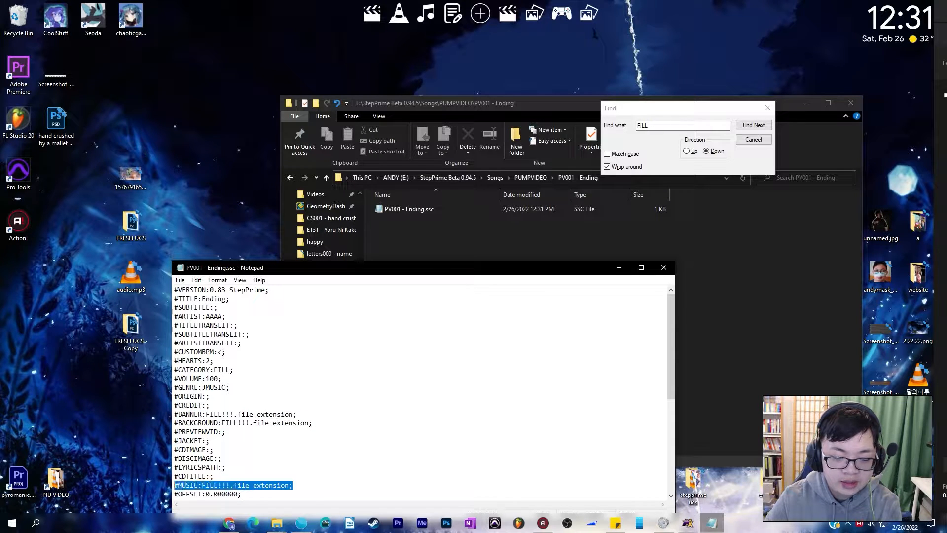
Step: Move audio.mp3 from the desktop into the PV001 - Ending song folder
left_click(716, 326)
left_click(277, 523)
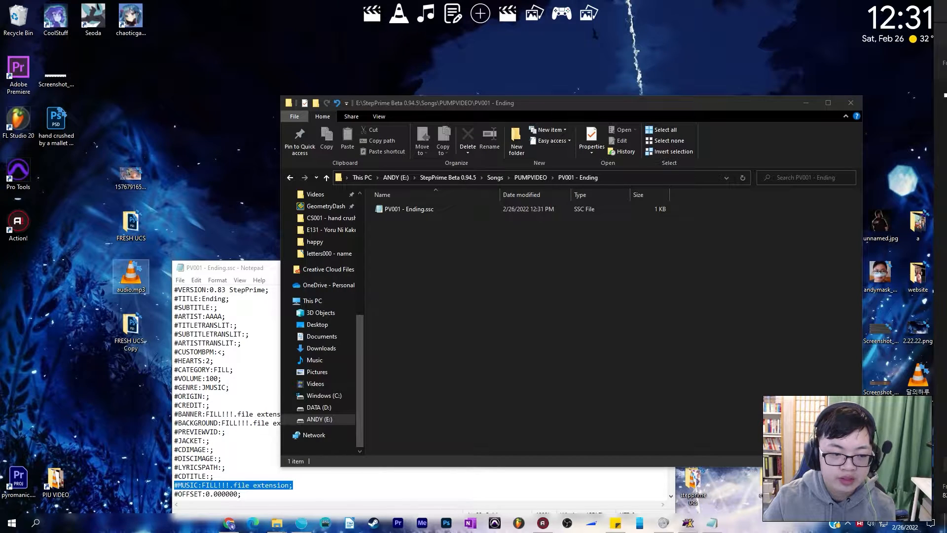
mouse_move(131, 277)
left_mouse_down()
mouse_move(499, 224)
mouse_move(146, 256)
mouse_move(131, 276)
left_mouse_up()
key("ctrl+x")
left_click(484, 296)
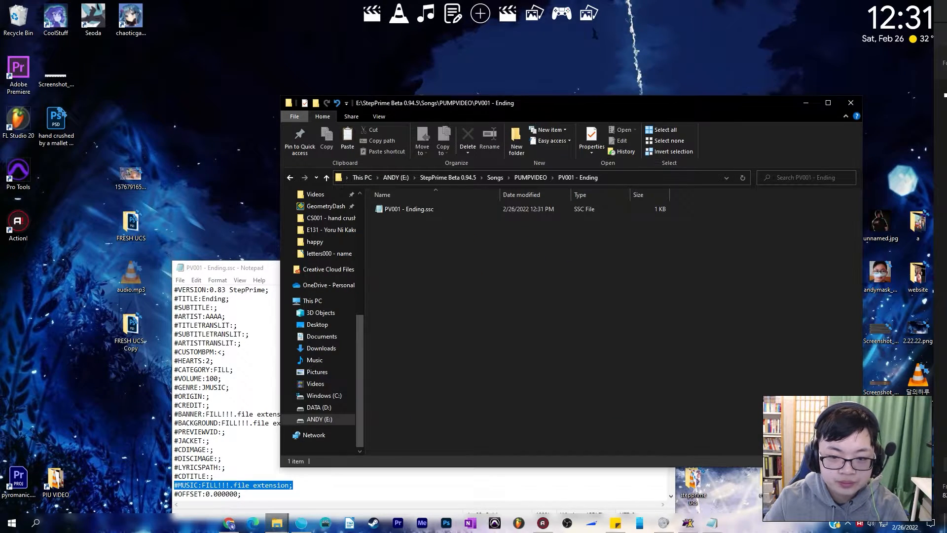
key("ctrl+v")
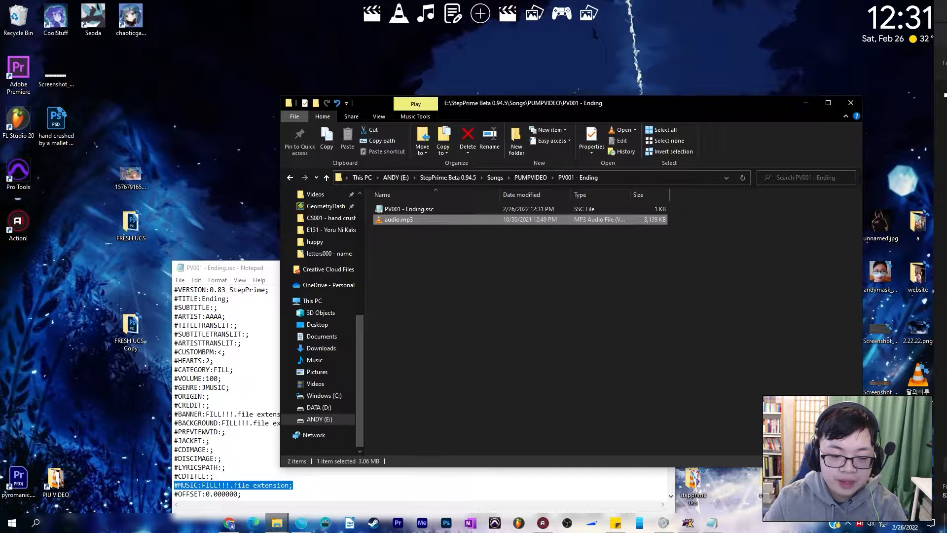
Step: Replace the MUSIC placeholder in PV001 - Ending.ssc with audio.mp3, save the file and close it
left_click_drag(264, 269, 154, 228)
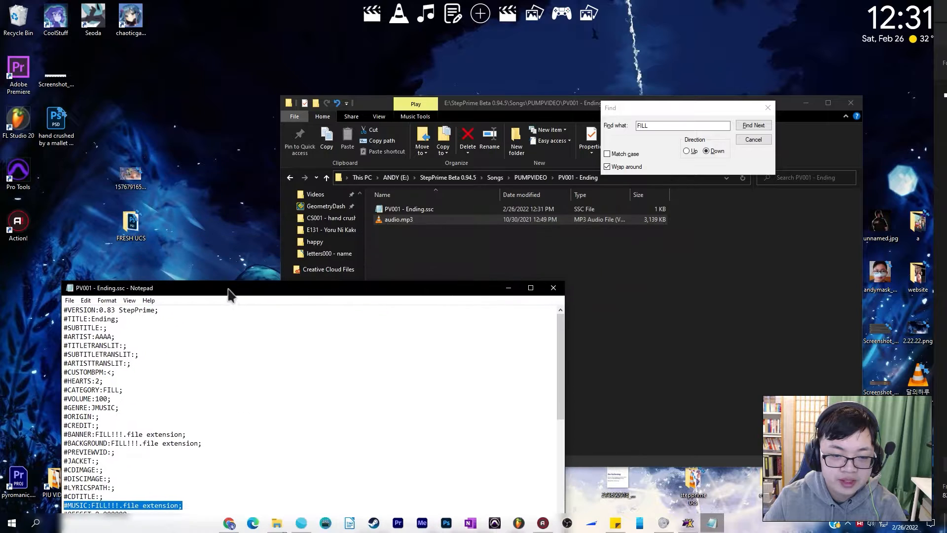
left_click_drag(290, 228, 332, 221)
left_click(316, 341)
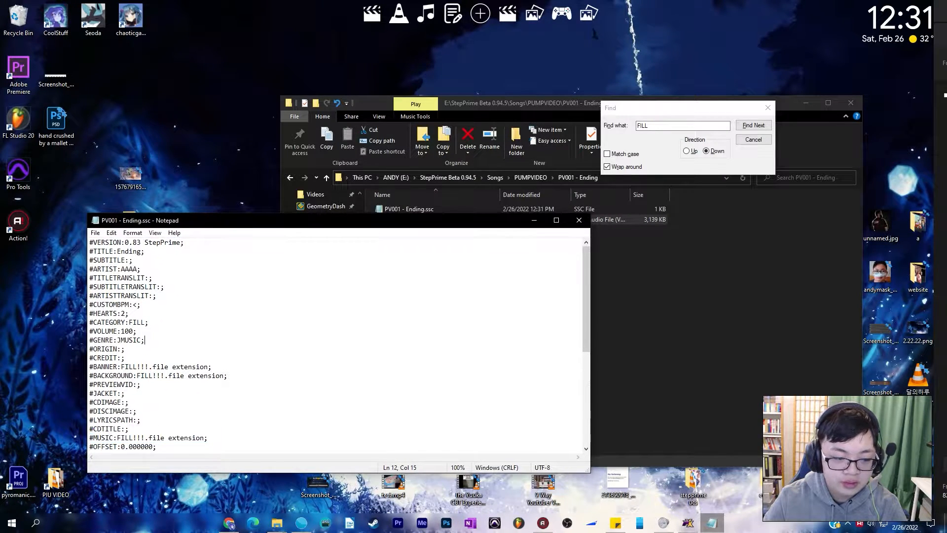
left_click_drag(205, 437, 121, 437)
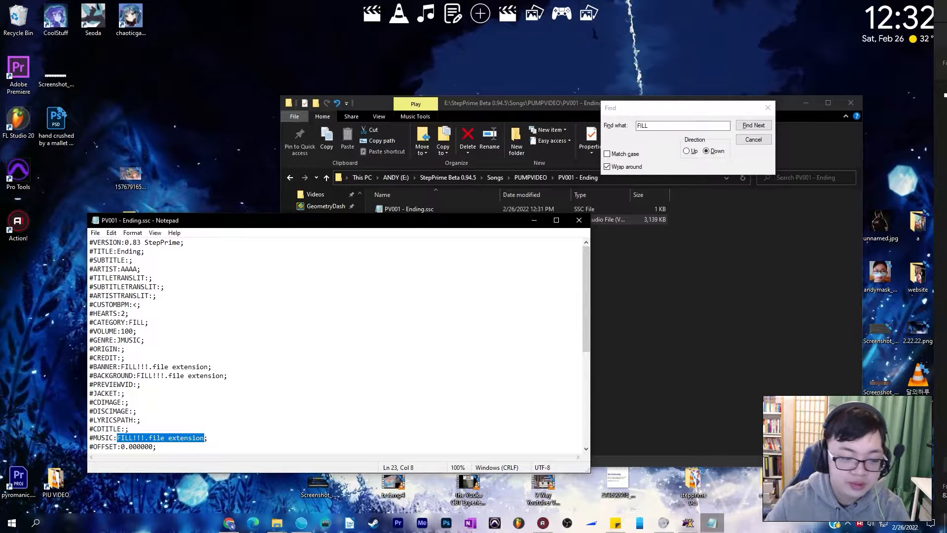
left_click_drag(446, 221, 426, 253)
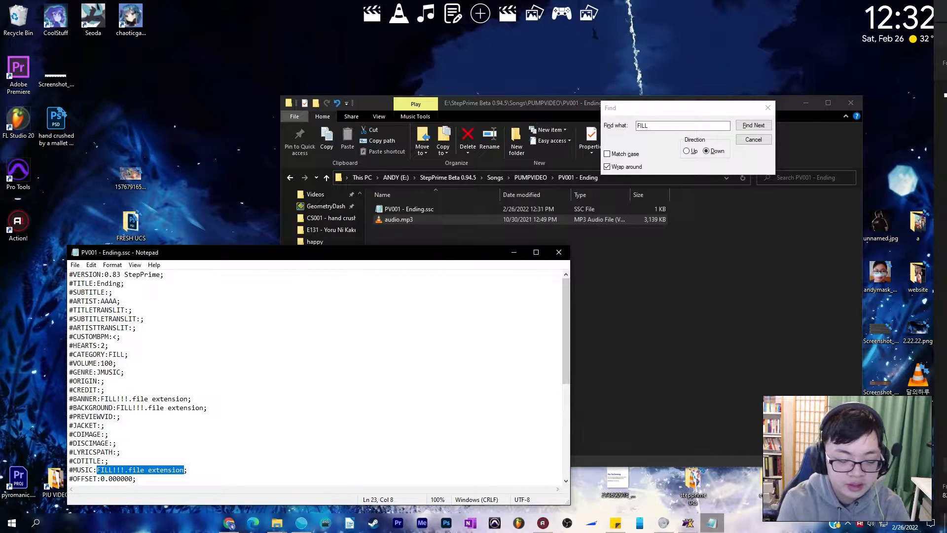
type("audio.mp3;")
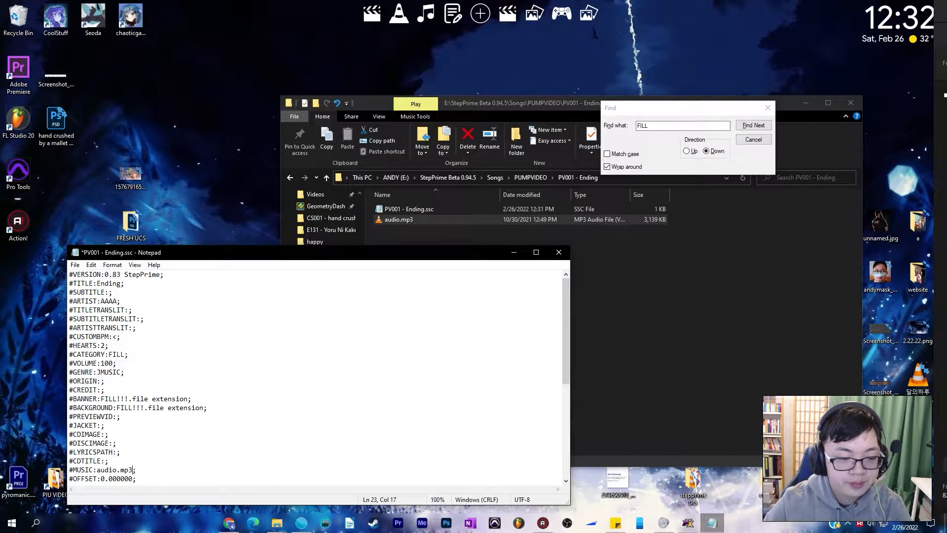
key("ctrl+s")
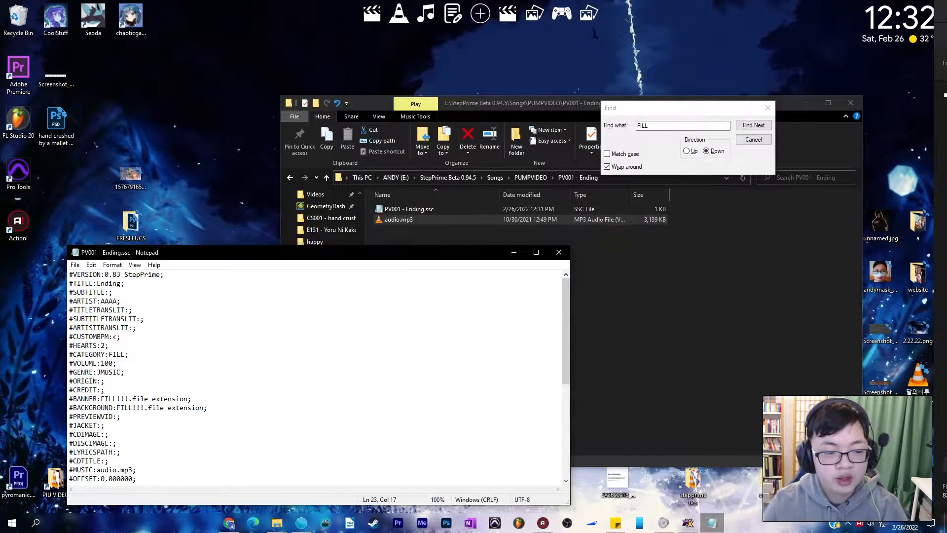
left_click(559, 252)
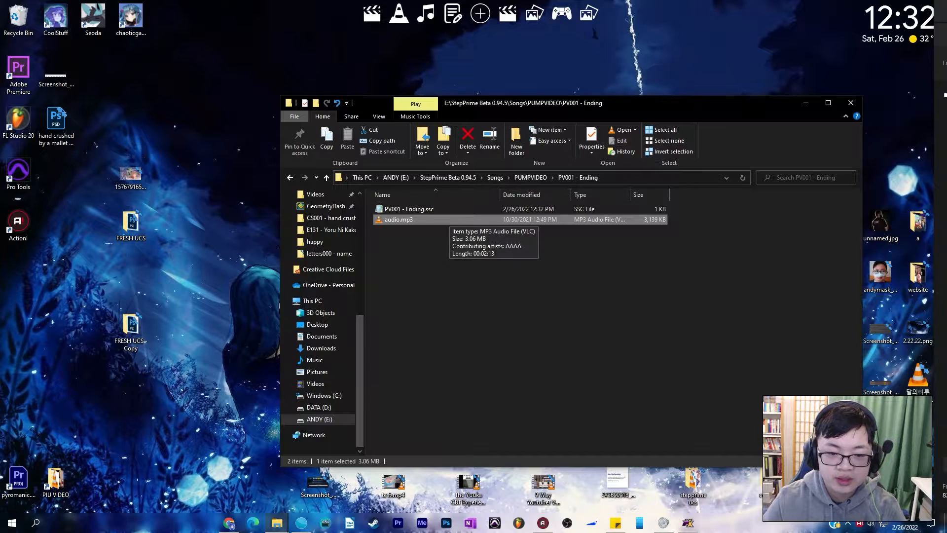
Step: Reopen PV001 - Ending.ssc to check the BANNER line, and switch to StepPrime to look through the banners on the song wheel
double_click(409, 209)
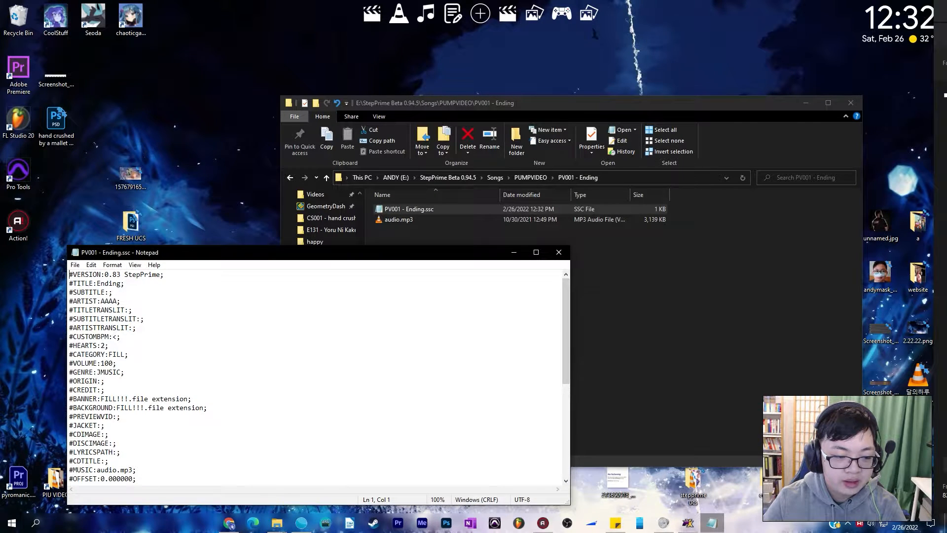
left_click_drag(191, 399, 69, 398)
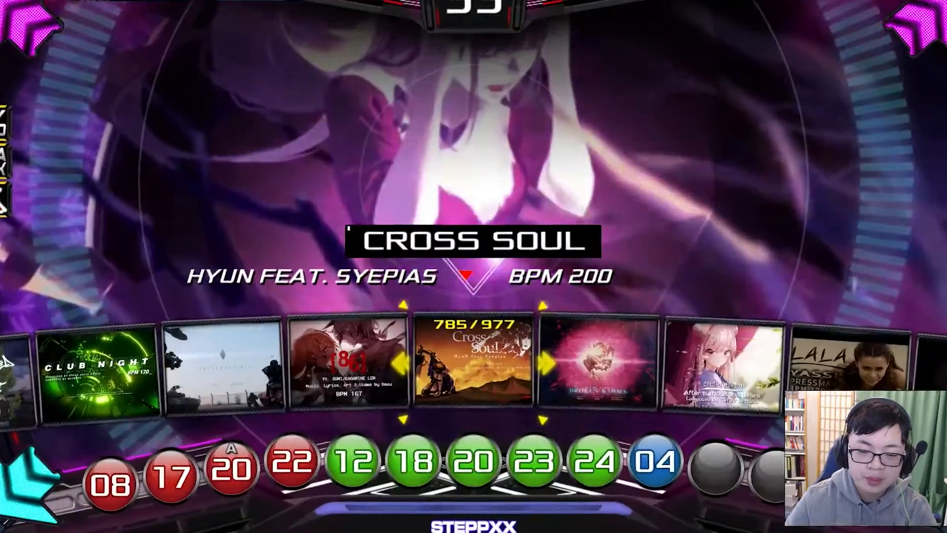
key("Right")
key("Right")
key("Right")
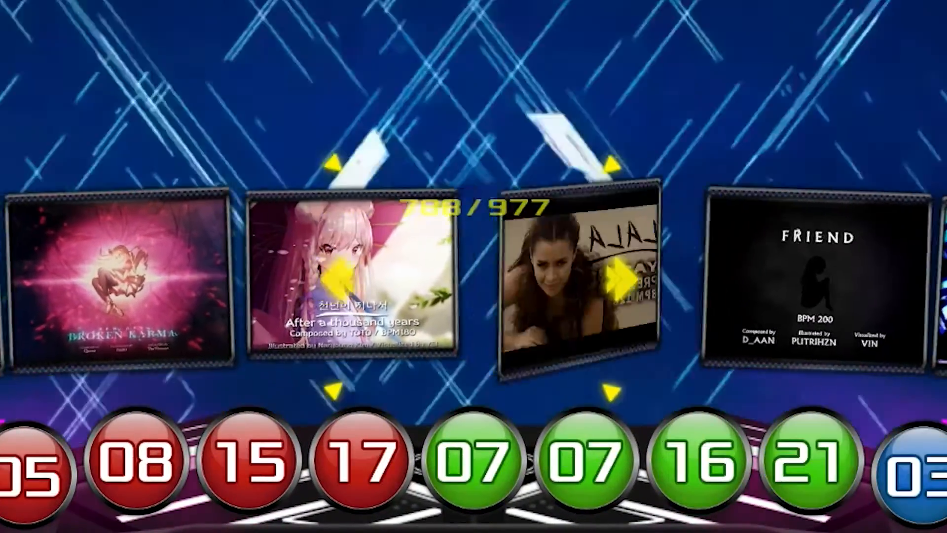
key("Right")
key("Right")
key("Right")
key("Right")
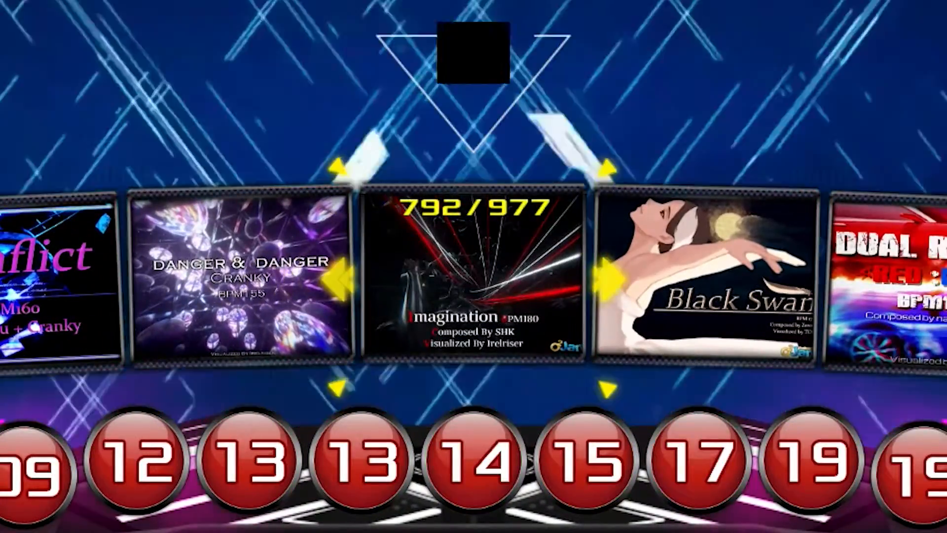
key("Left")
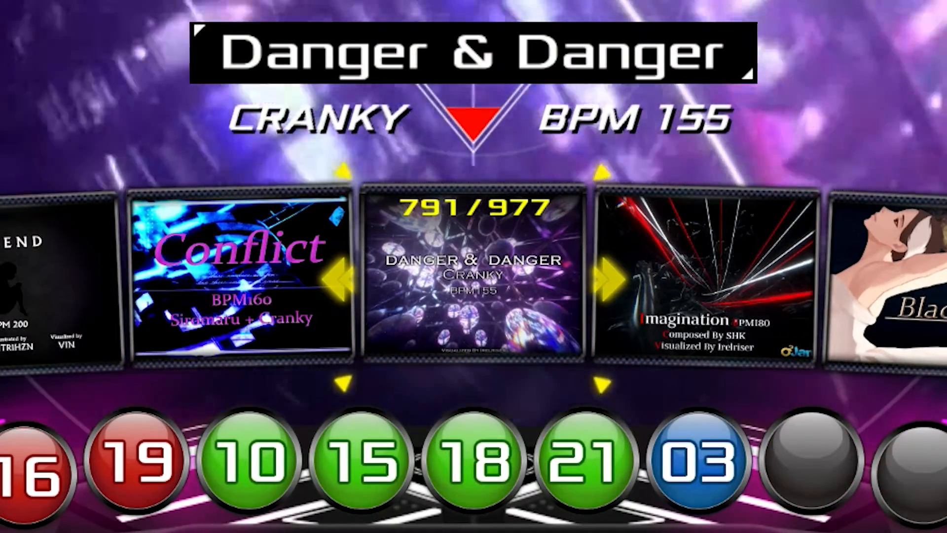
key("Left")
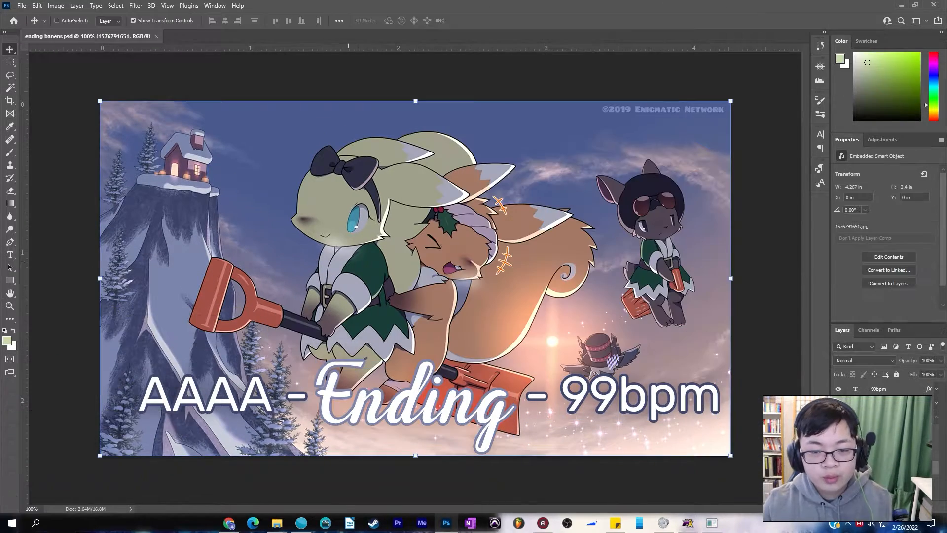
Step: In Photoshop, export the Ending banner to the desktop as an 8-bit 1280 x 720 PNG named ending banenr.png
key("ctrl+alt+shift+w")
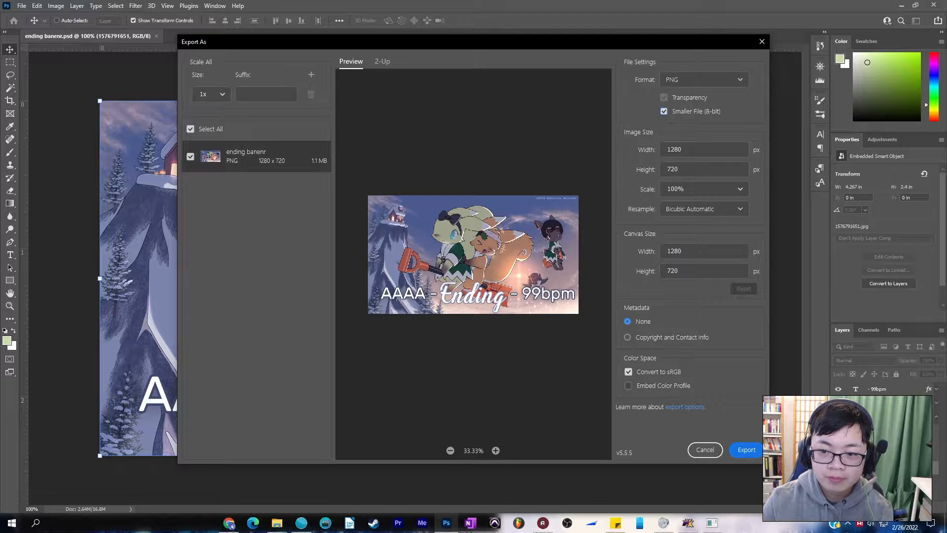
key("Return")
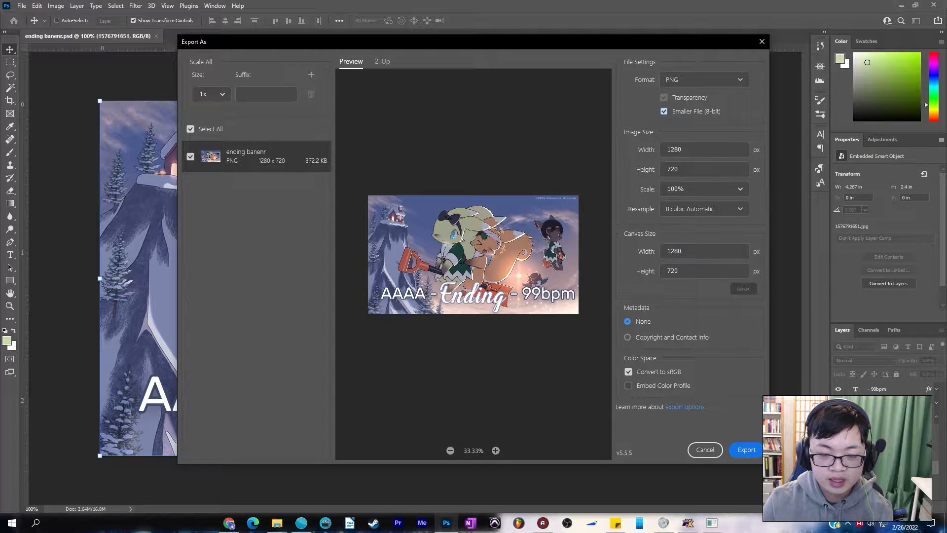
left_click(664, 111)
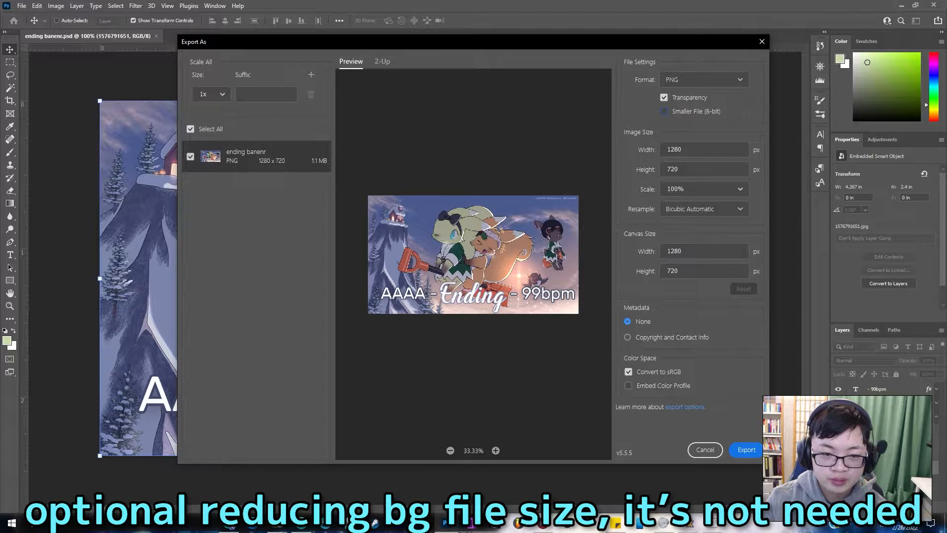
left_click(664, 112)
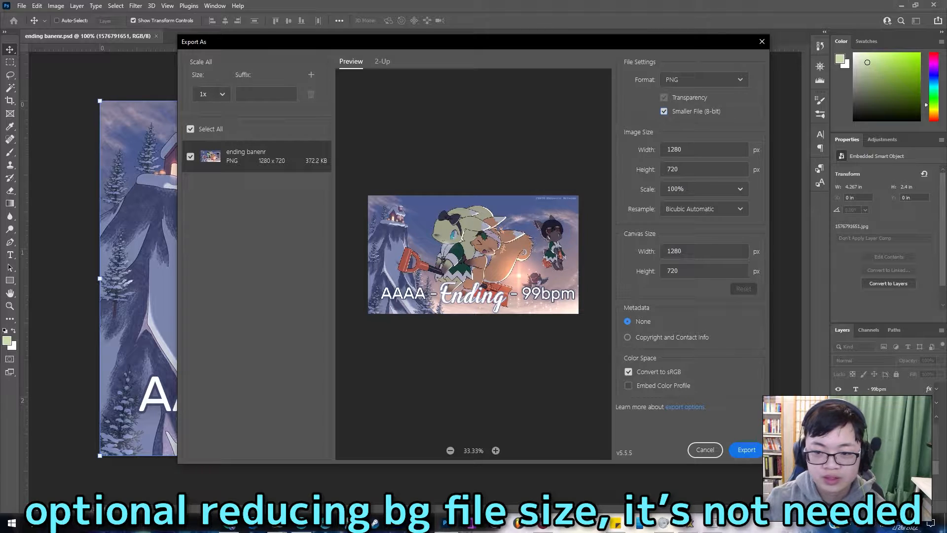
left_click(747, 449)
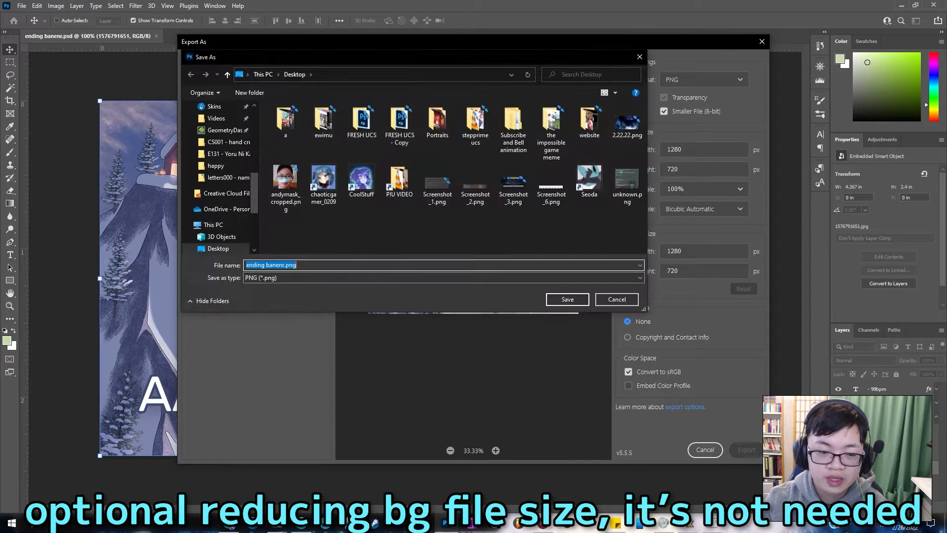
left_click(568, 299)
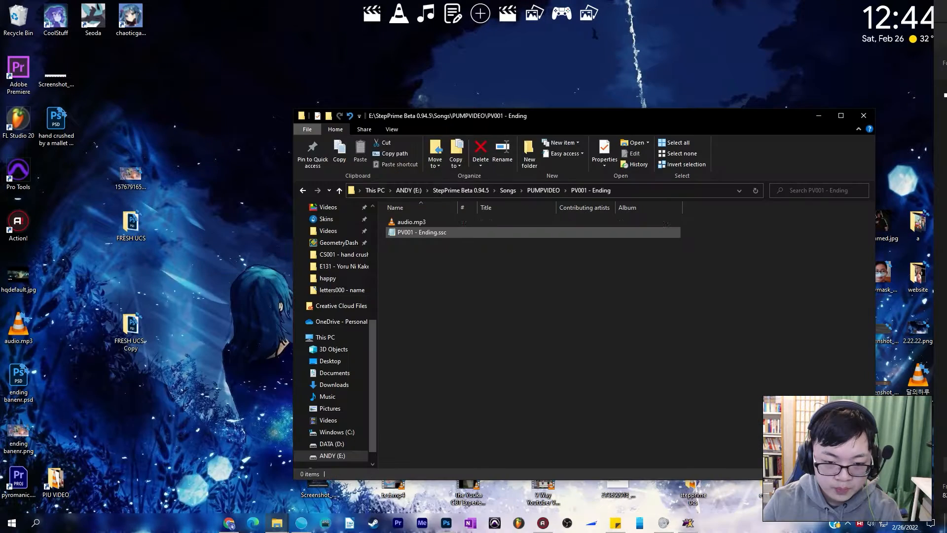
Step: Move ending banenr.png from the desktop into the PV001 - Ending folder and rename it banner.png
left_click(18, 434)
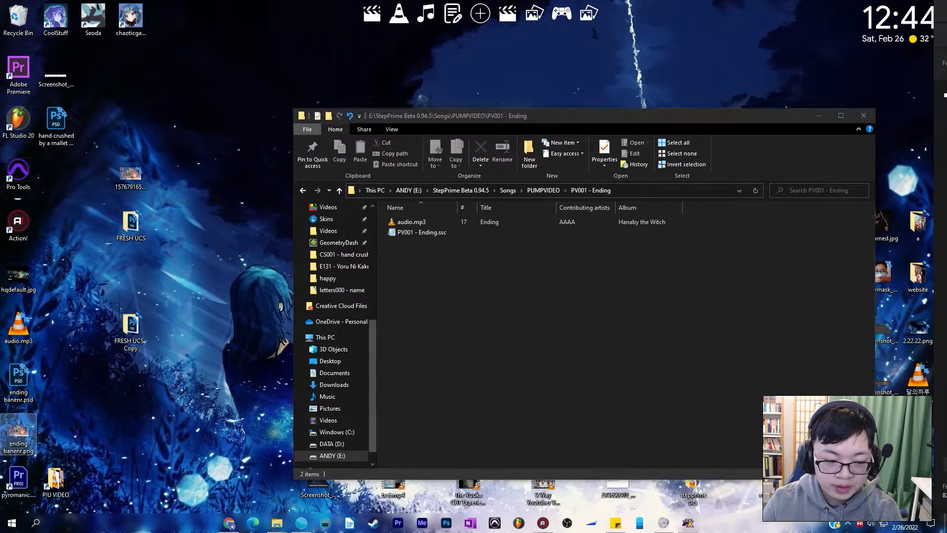
left_click_drag(19, 434, 493, 277)
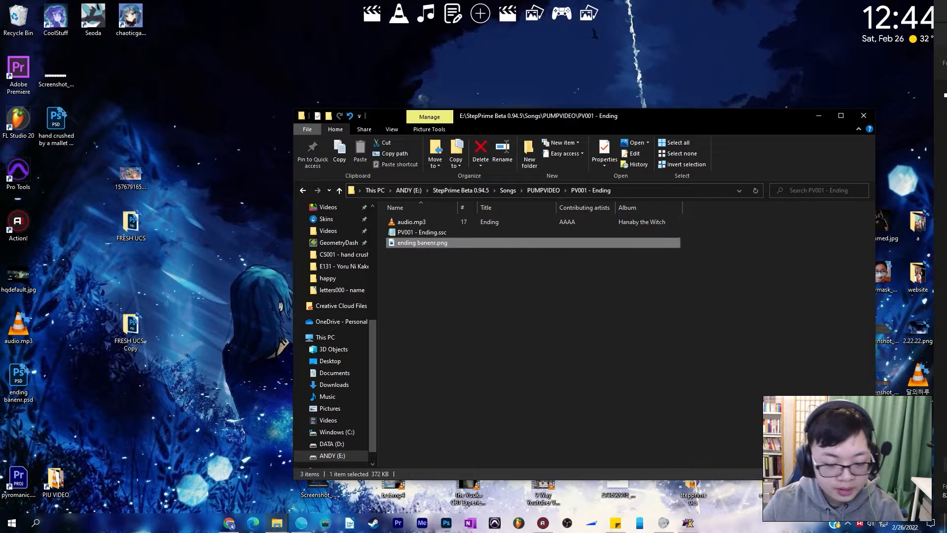
key("F2")
type("banner")
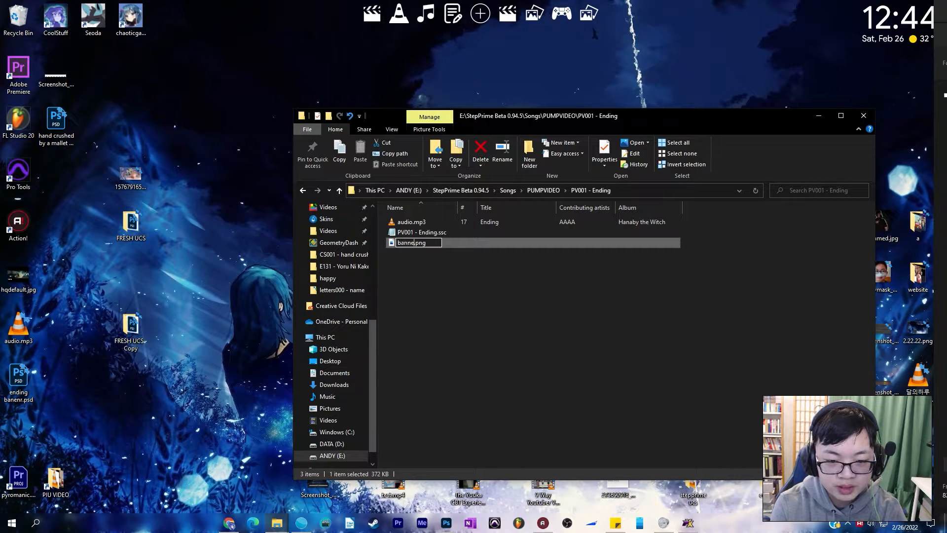
key("Return")
Step: Open PV001 - Ending.ssc, replace the BANNER placeholder with banner.png and save the file
key("Down")
key("Return")
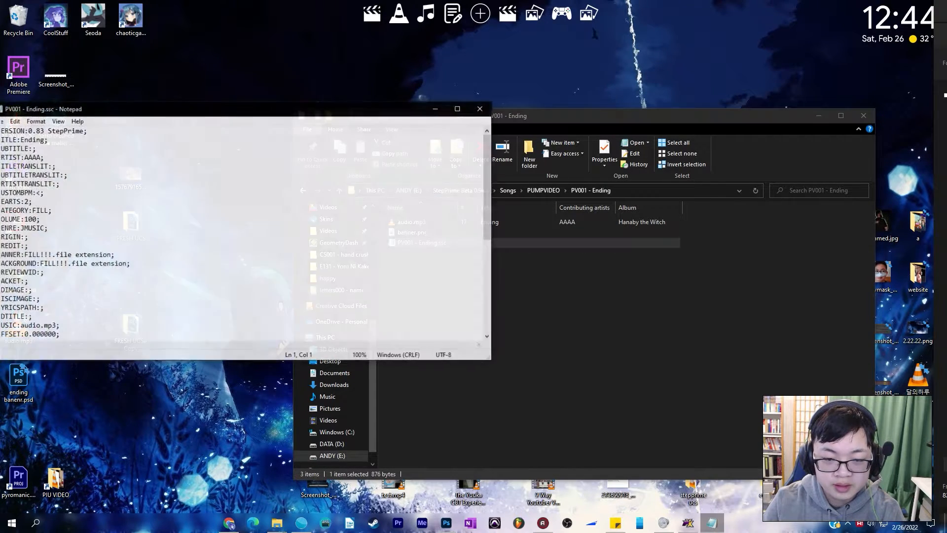
left_click_drag(339, 124, 744, 158)
scroll(656, 272, "down", 6)
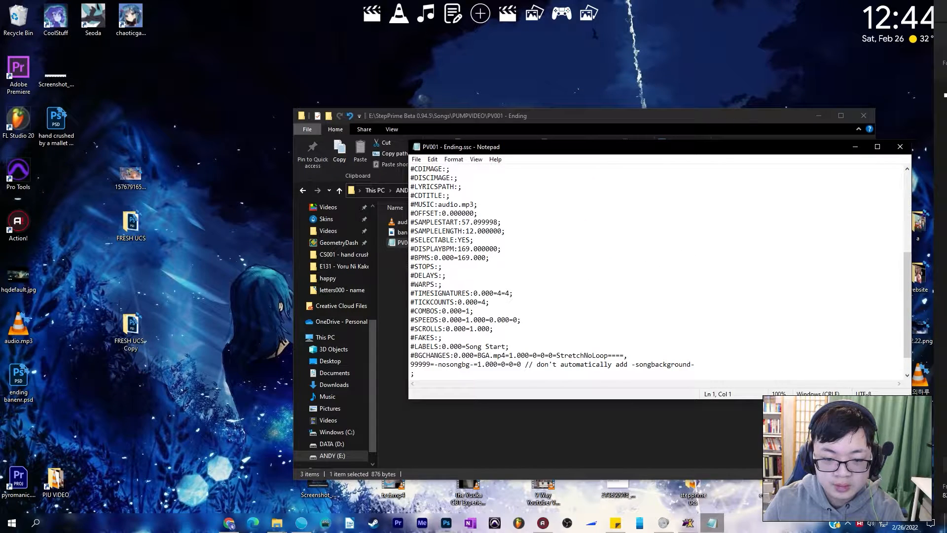
scroll(656, 272, "up", 2)
left_click(656, 284)
scroll(656, 284, "up", 2)
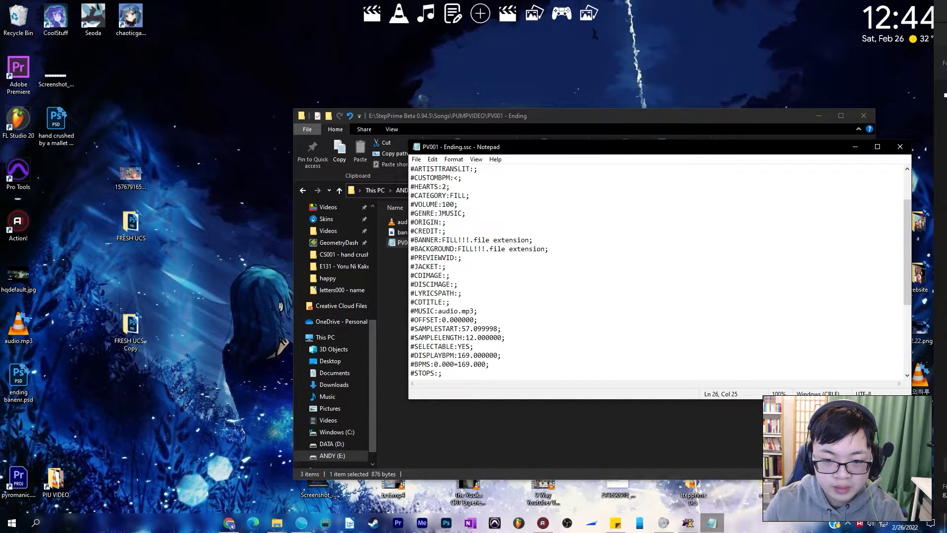
left_click_drag(530, 240, 473, 240)
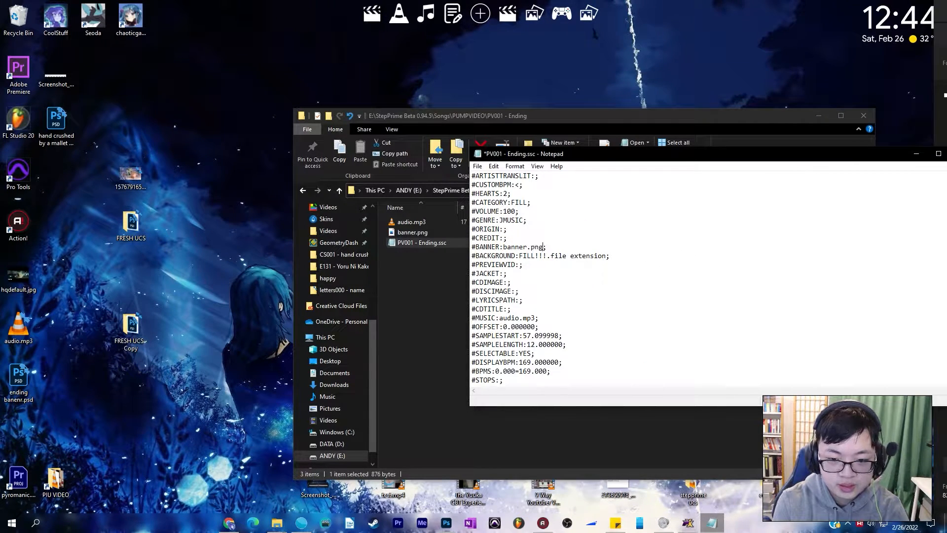
key("ctrl+s")
Step: Replace the BACKGROUND placeholder in PV001 - Ending.ssc with bga.jpg and save the file
left_click_drag(606, 256, 523, 255)
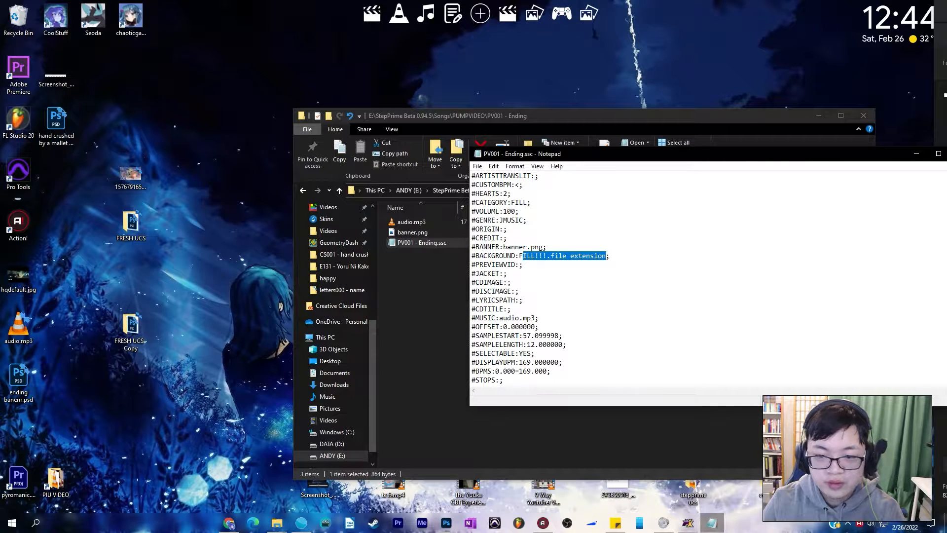
left_click_drag(619, 153, 245, 203)
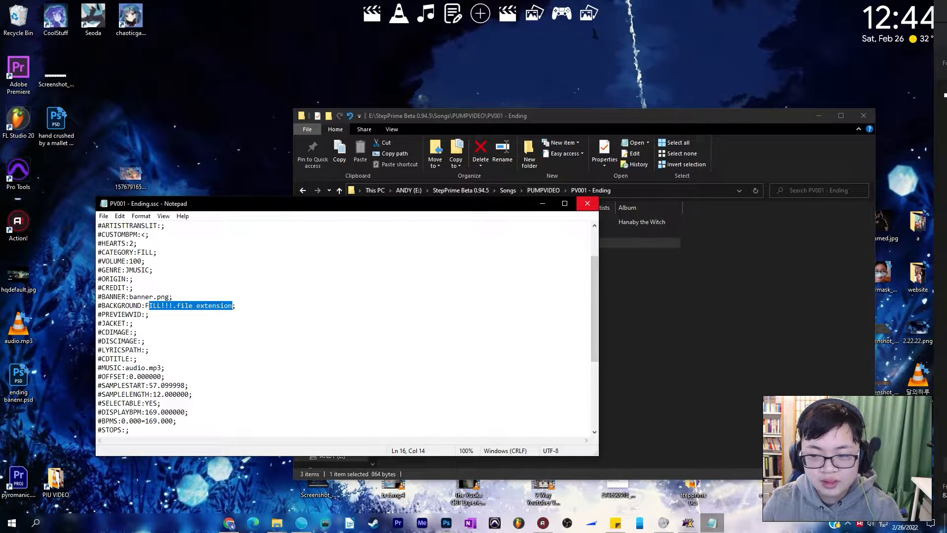
left_click(587, 204)
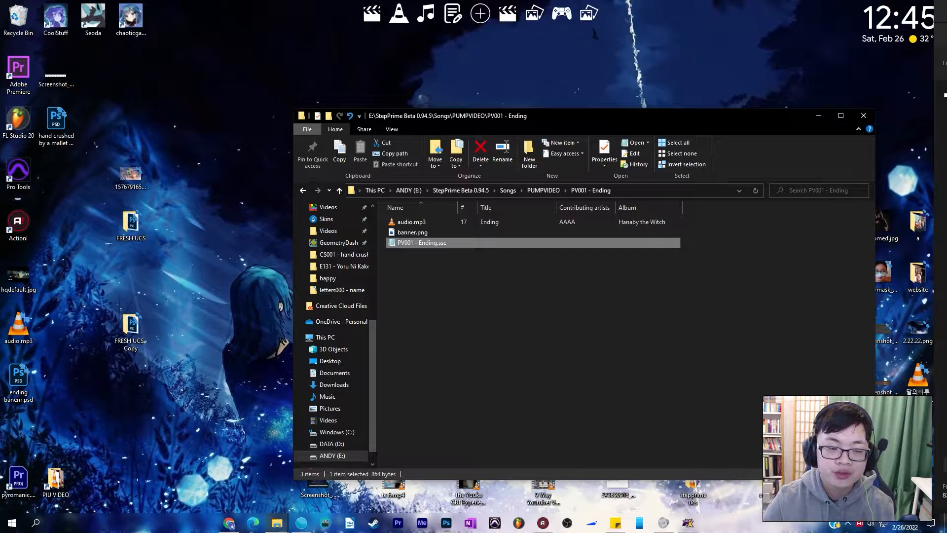
left_click_drag(233, 252, 146, 252)
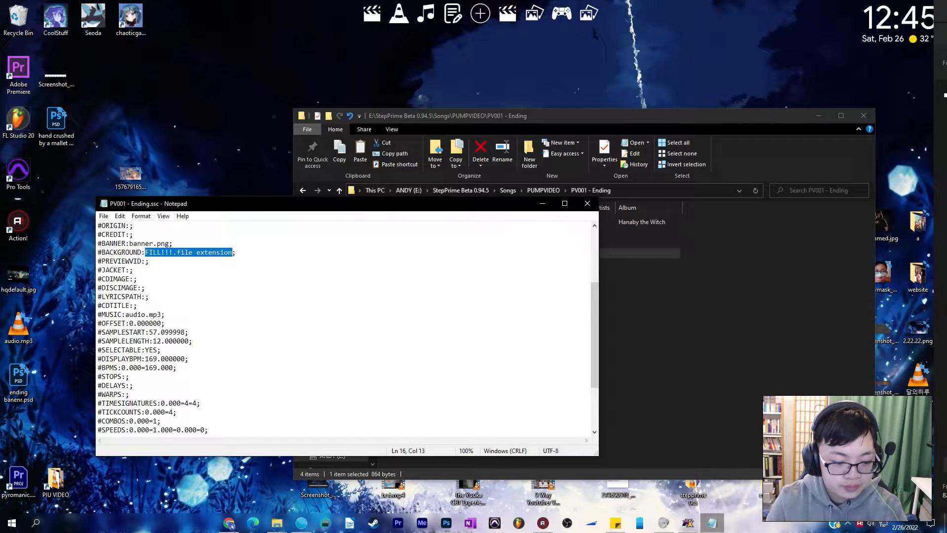
type("bg")
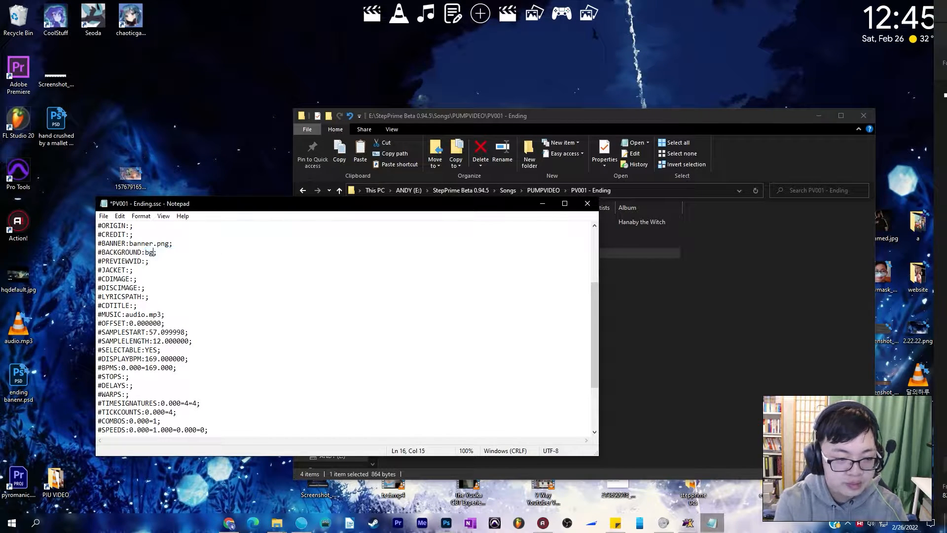
type("a.jpg")
key("ctrl+s")
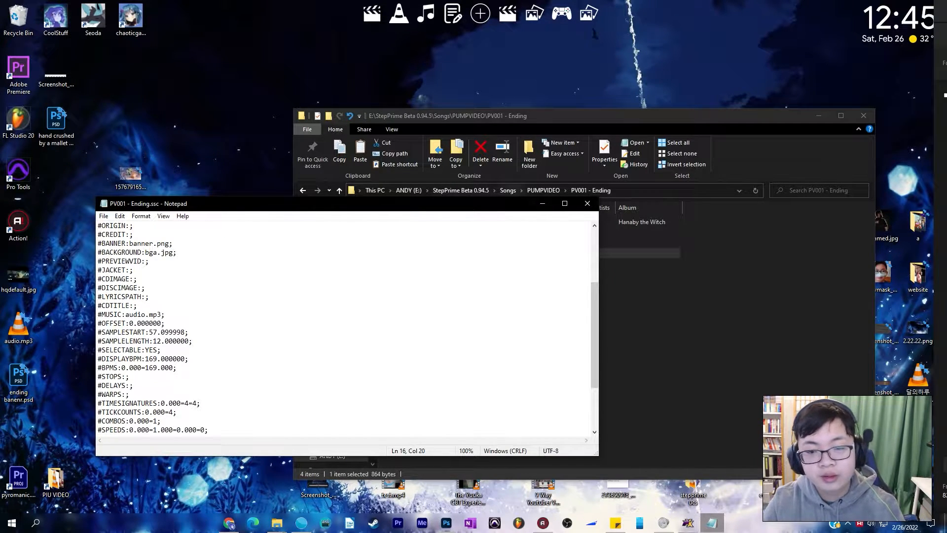
Step: Compare the BANNER and BACKGROUND entries in the SSC with the image files in the PV001 - Ending folder
left_click_drag(488, 206, 516, 317)
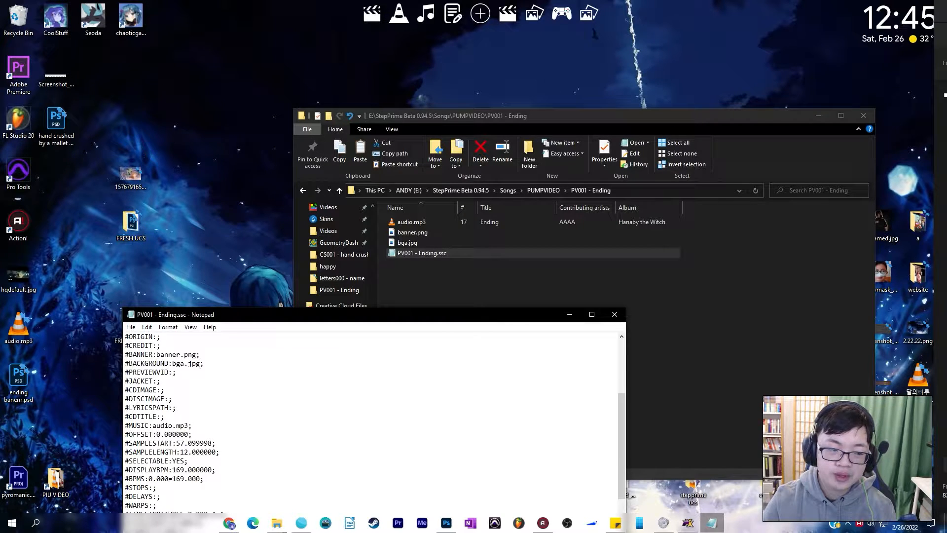
left_click(486, 283)
left_click(242, 354)
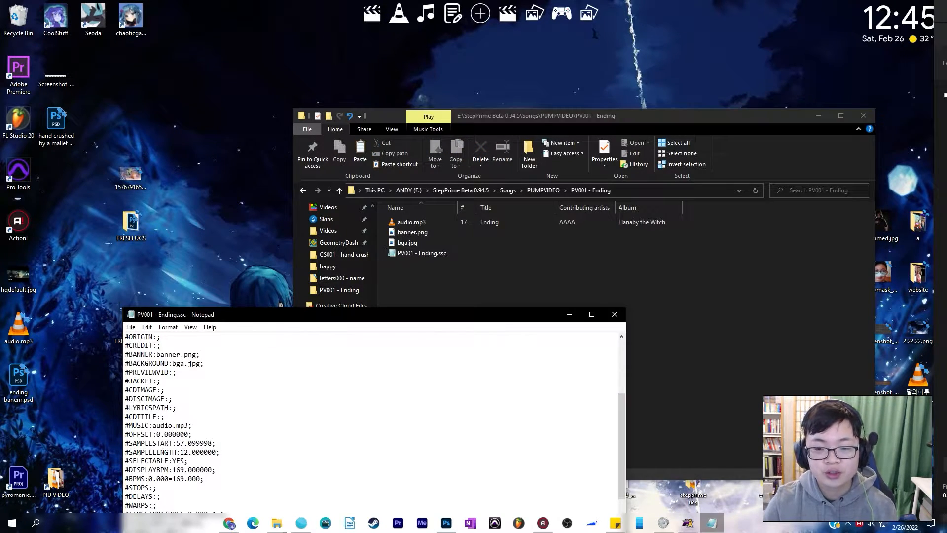
left_click_drag(530, 315, 576, 244)
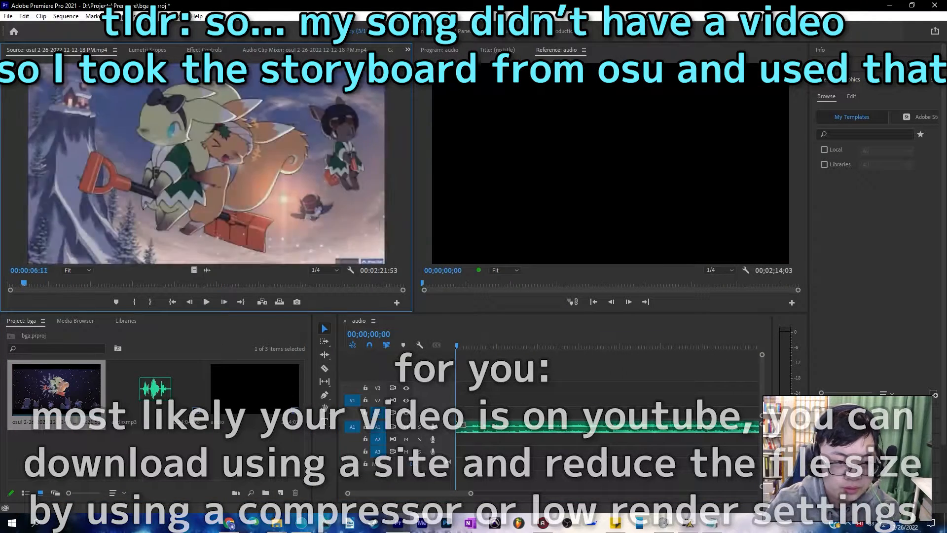
Step: In Premiere Pro, place the osu! gameplay recording on the audio sequence above audio.mp3 and position its video and audio clips
left_click_drag(26, 283, 393, 283)
left_click_drag(205, 163, 543, 376)
left_click_drag(498, 428, 558, 428)
left_click_drag(558, 376, 558, 412)
left_click_drag(522, 381, 598, 435)
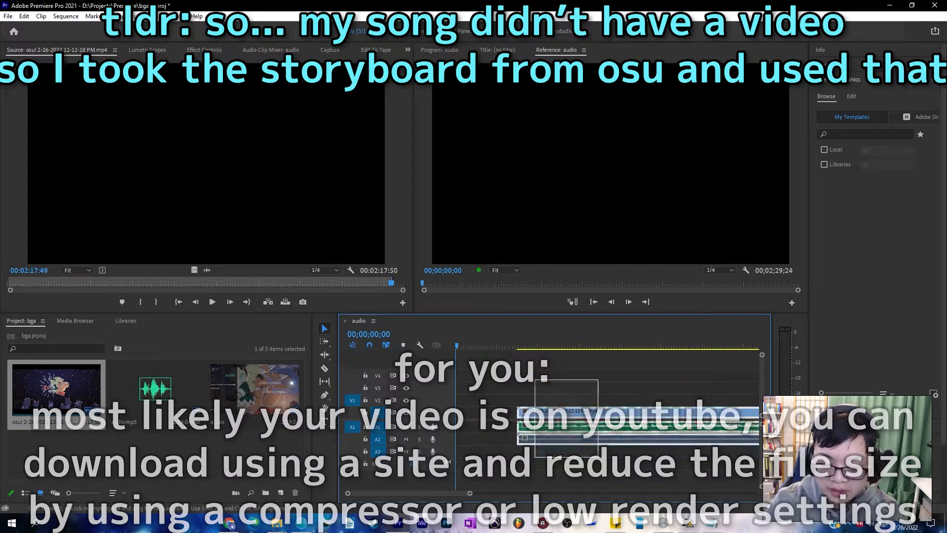
Step: Play back the sequence to line the osu! recording up with the song and trim its end to where audio.mp3 ends
left_click(556, 345)
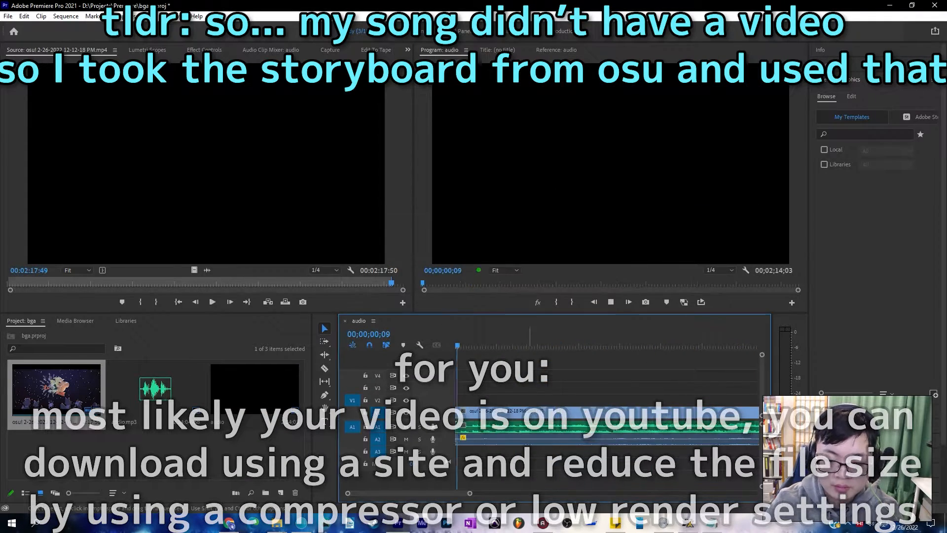
left_click(529, 439)
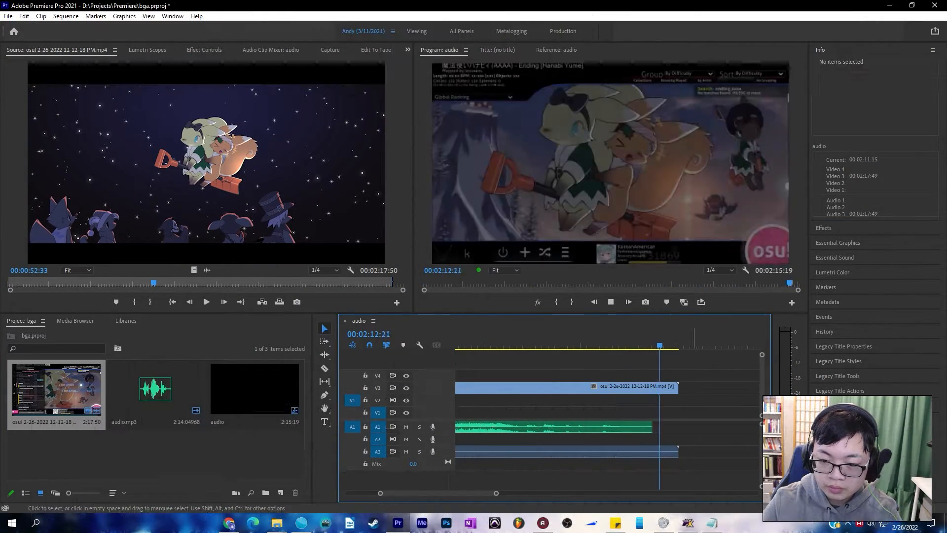
key("space")
left_click(659, 387)
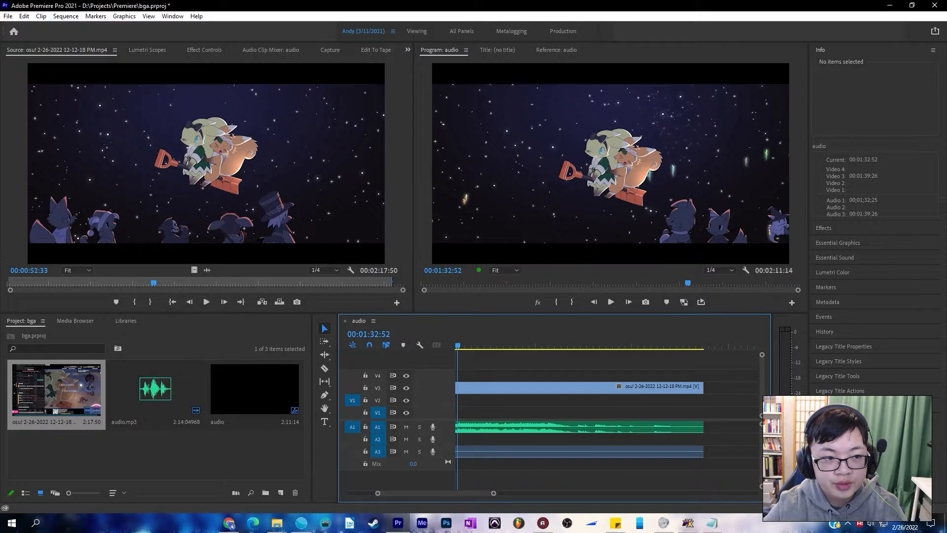
Step: Set the sequence frame size to 1280 x 720 and the timebase to 30.00 frames/second
left_click(66, 16)
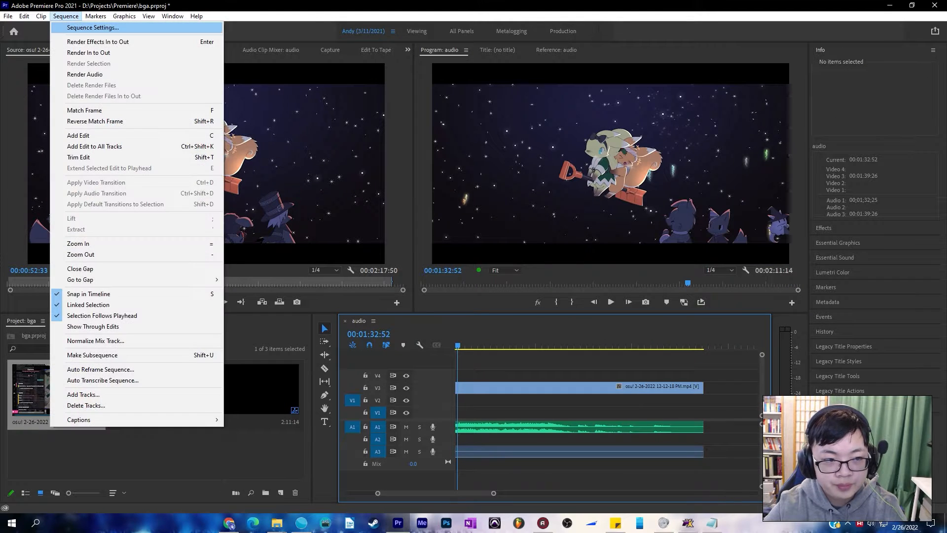
left_click(89, 27)
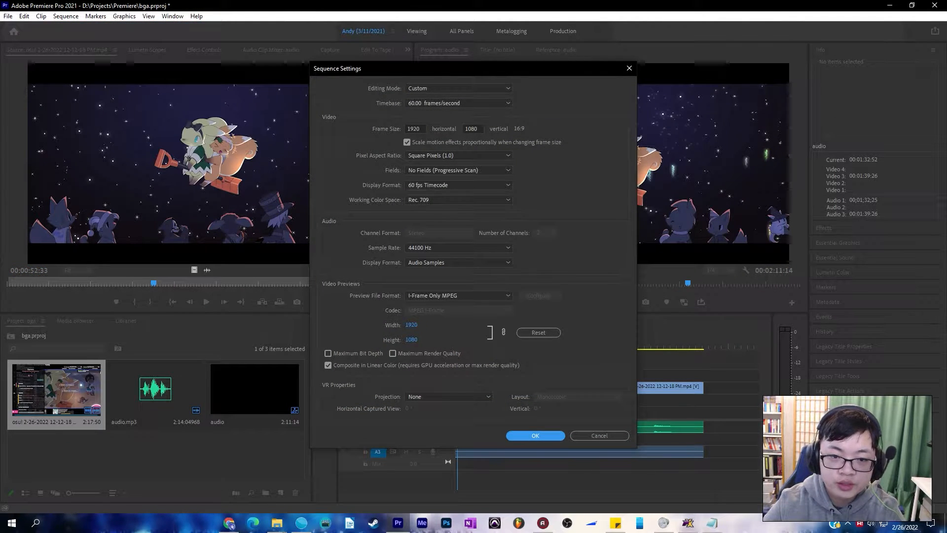
left_click(415, 129)
type("1280")
key("Tab")
type("7")
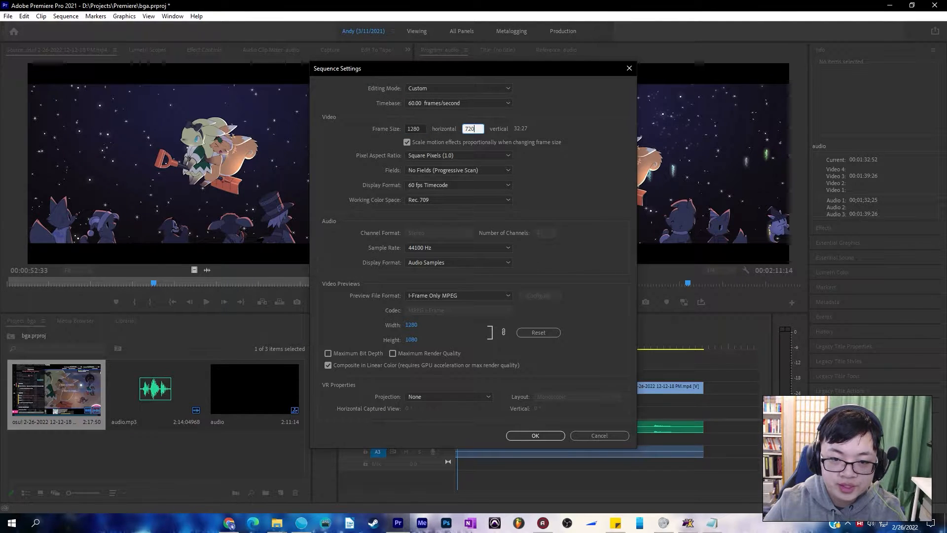
left_click(458, 103)
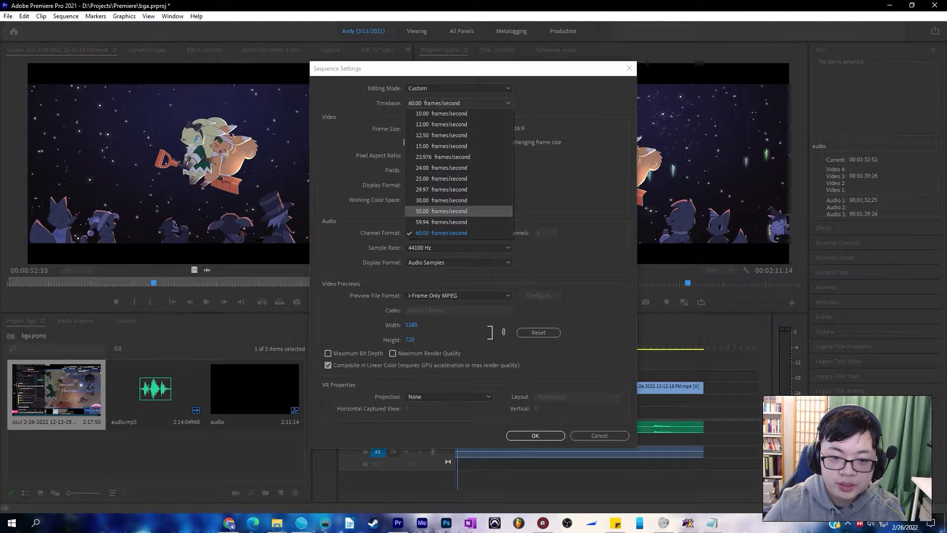
left_click(459, 200)
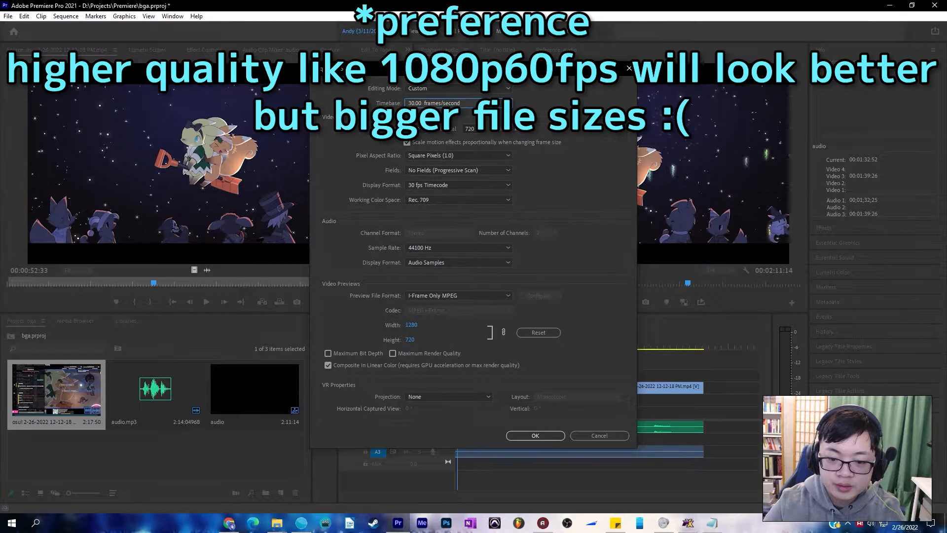
left_click(535, 436)
left_click(523, 273)
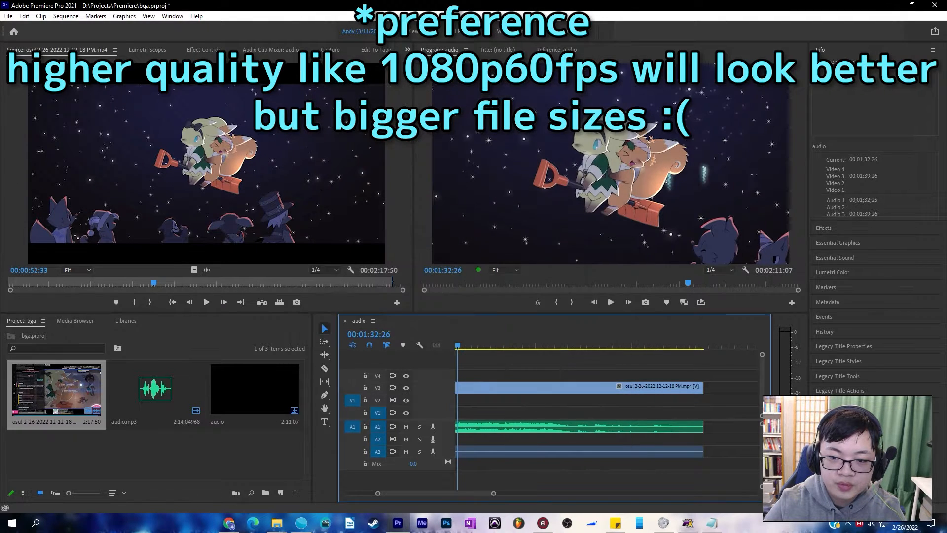
Step: Move the osu! clip's video to track V1 and its audio to A2, and fit the picture to the sequence frame
left_click_drag(564, 389, 565, 413)
left_click_drag(563, 452, 562, 440)
right_click(573, 412)
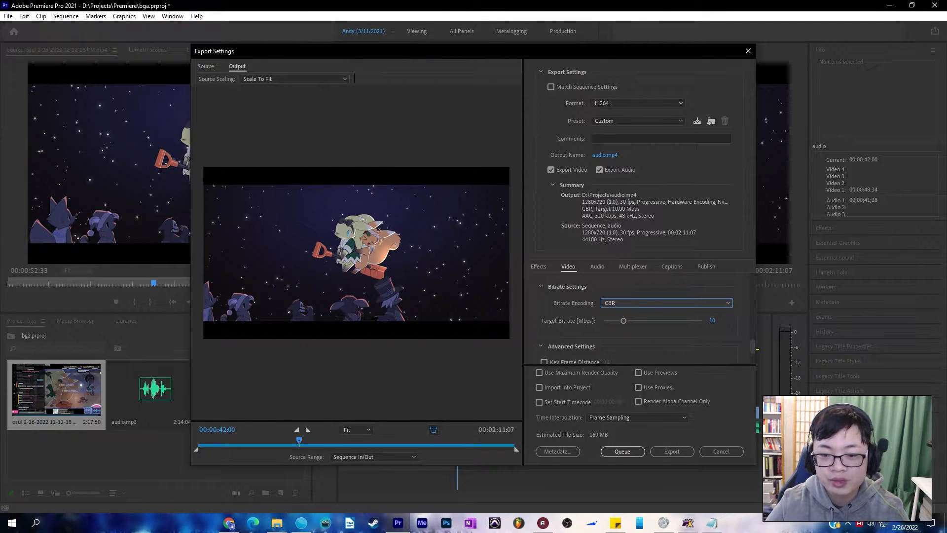
Step: Check the combined size of all the folders in StepPrime's Songs directory
key("alt+Tab")
left_click_drag(565, 341, 498, 117)
right_click(526, 203)
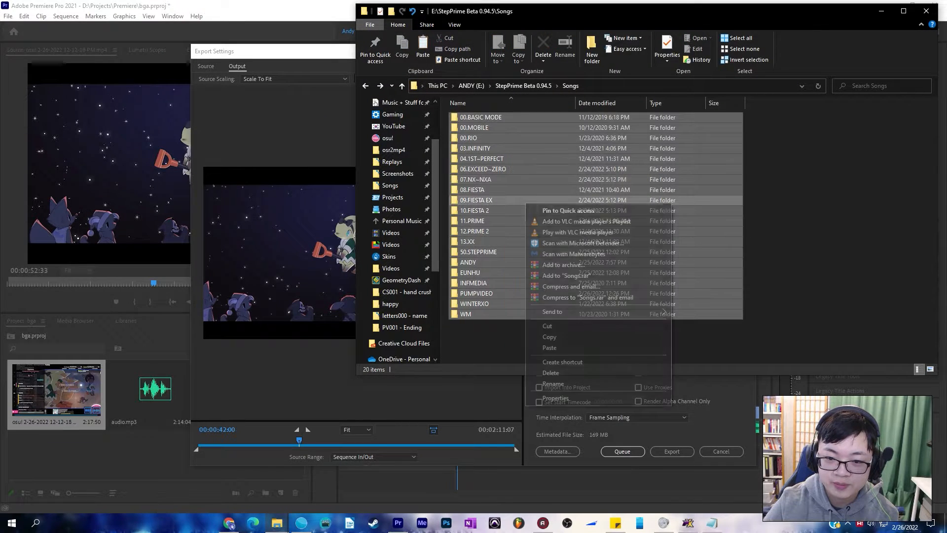
left_click(555, 397)
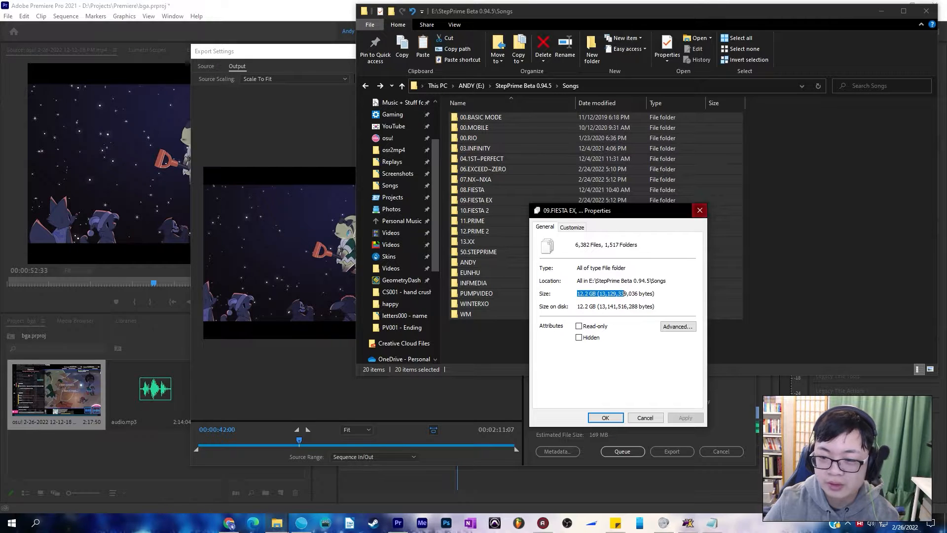
left_click(700, 210)
left_click(622, 314)
Step: Check the data rate and total bitrate in the detailed properties of an existing BGA.mp4 for reference
double_click(476, 293)
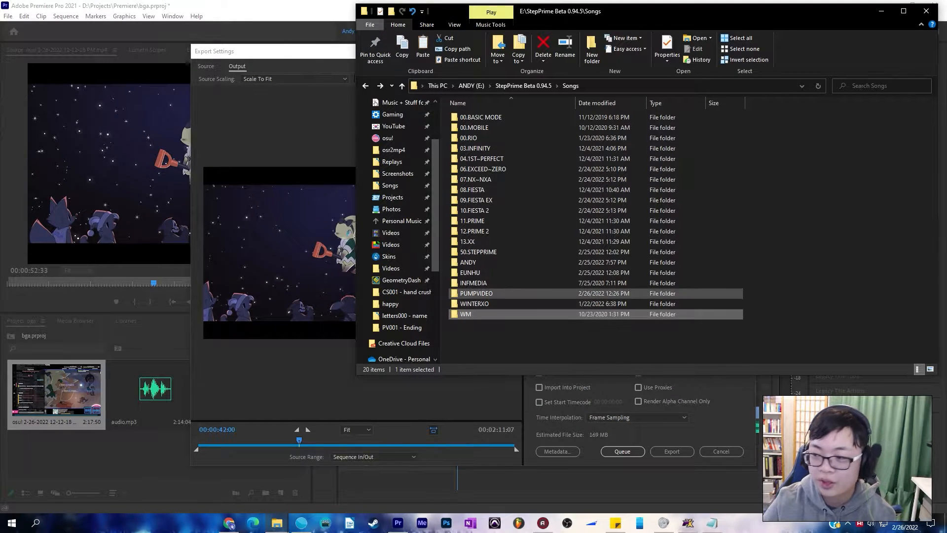
left_click_drag(691, 11, 337, 192)
left_click(343, 204)
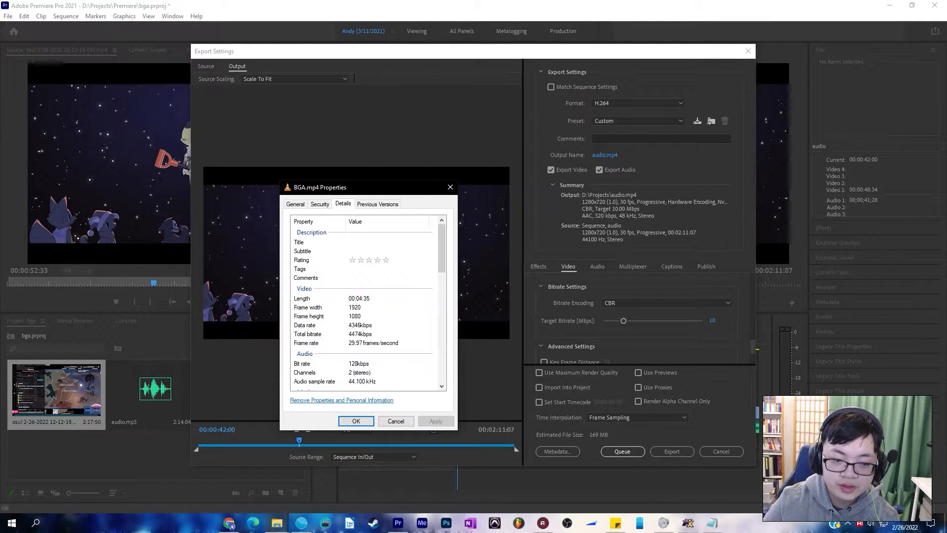
left_click(361, 325)
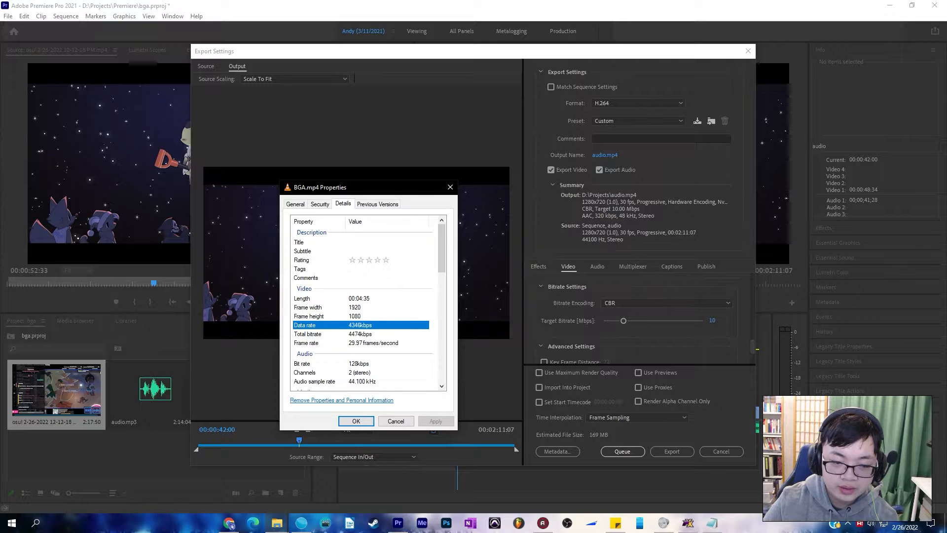
left_click(361, 334)
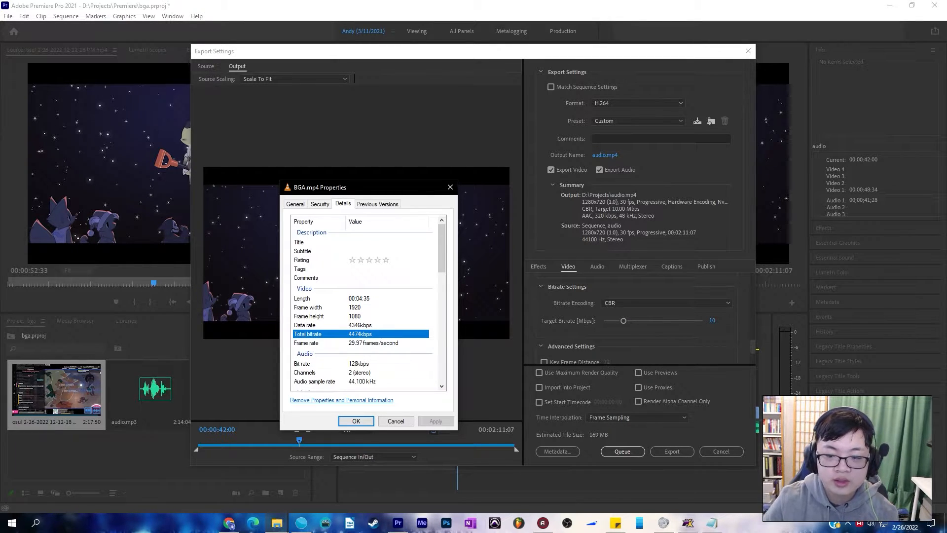
left_click(450, 188)
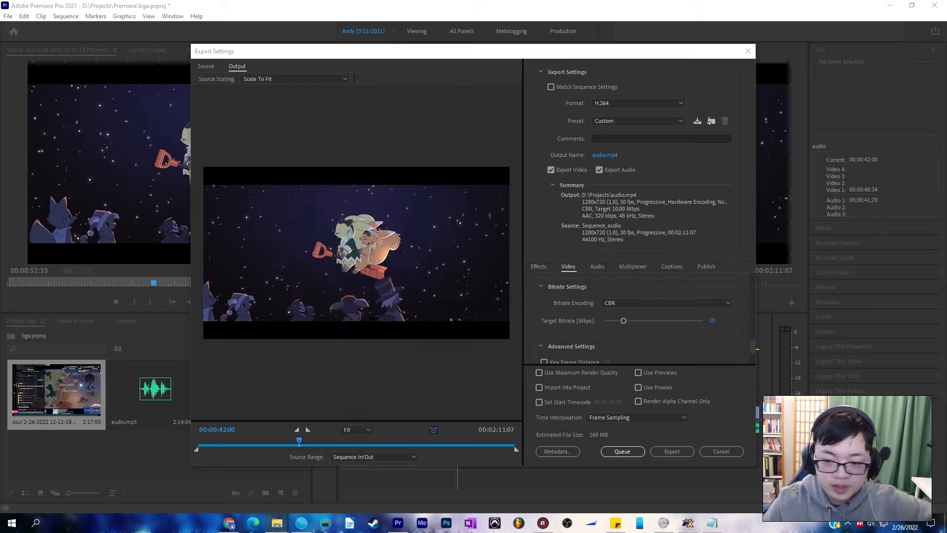
Step: Set the CBR target bitrate to 4 Mbps and export the sequence as an H.264 video
left_click(712, 320)
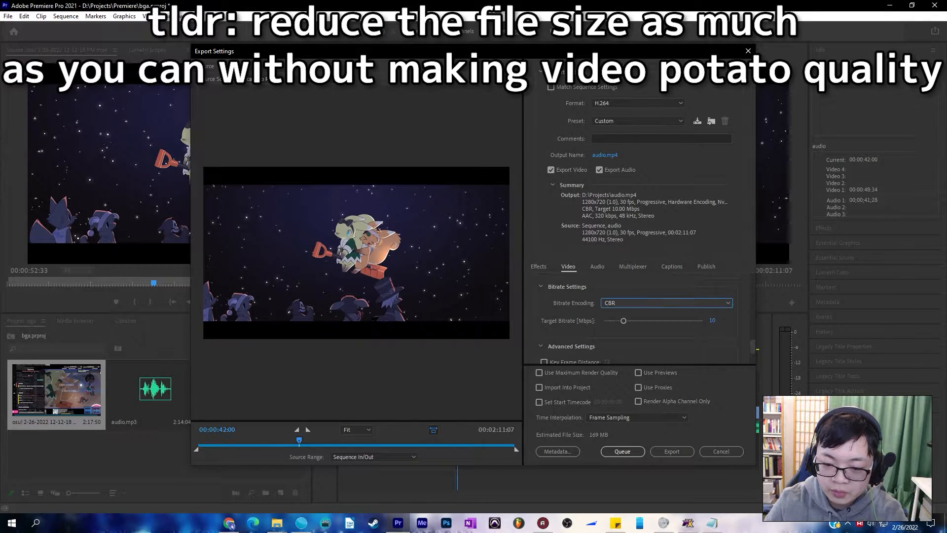
left_click(712, 321)
type("4")
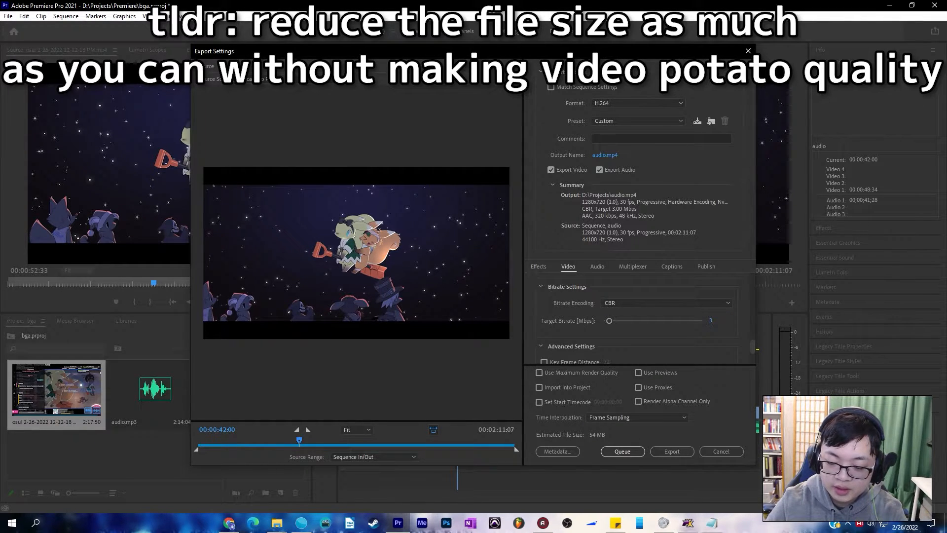
left_click(711, 523)
left_click(615, 243)
left_click(276, 522)
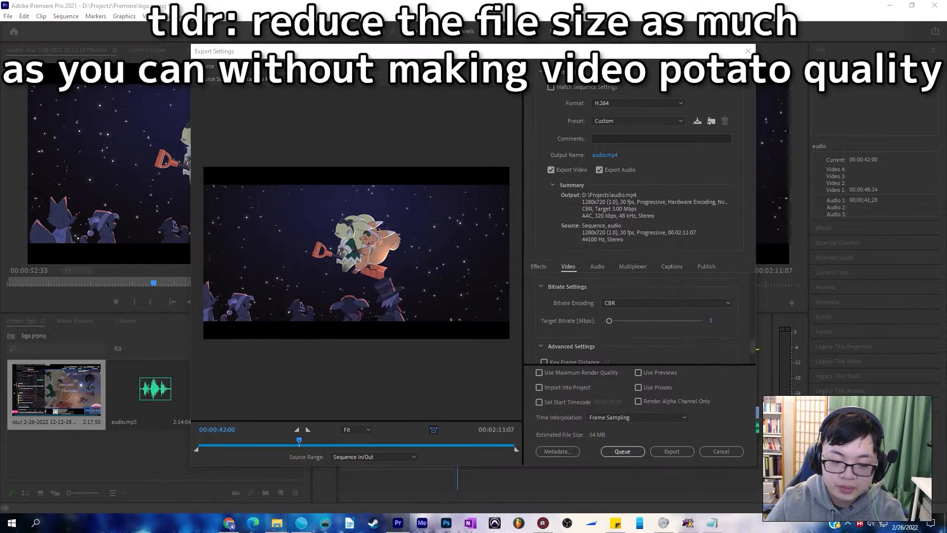
left_click(712, 320)
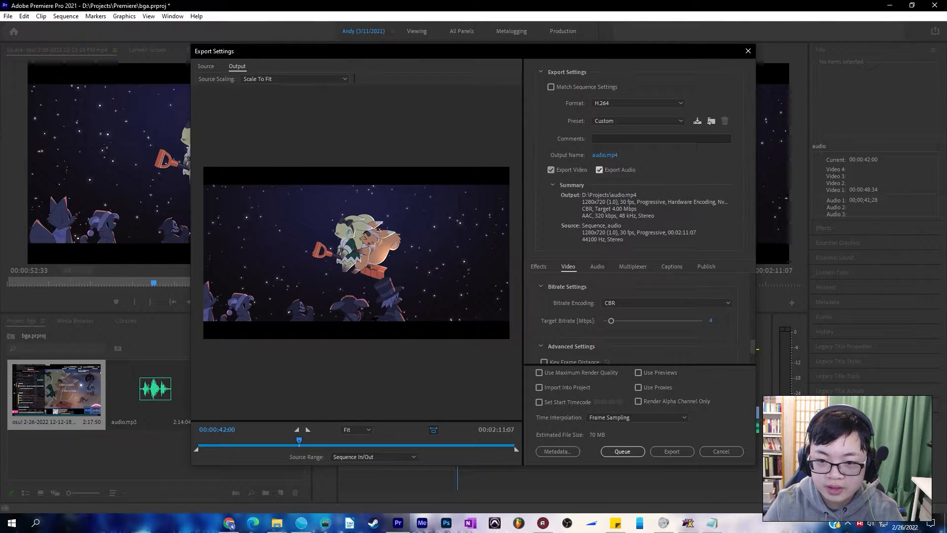
left_click(672, 451)
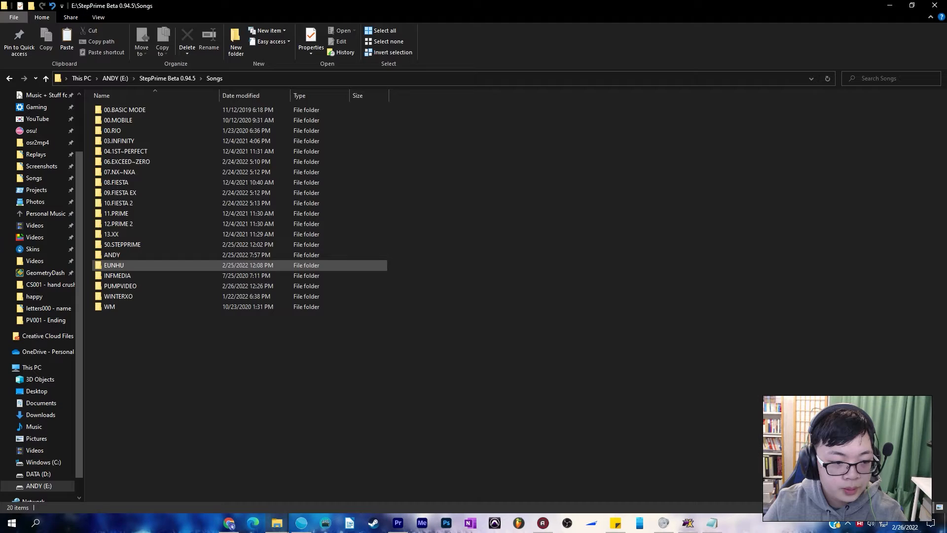
Step: Go to the PV001 - Ending folder inside PUMPVIDEO and open the name of audio.mp4 for editing
key("Down")
key("Up")
key("Up")
key("Up")
key("Down")
key("Down")
key("Down")
key("Down")
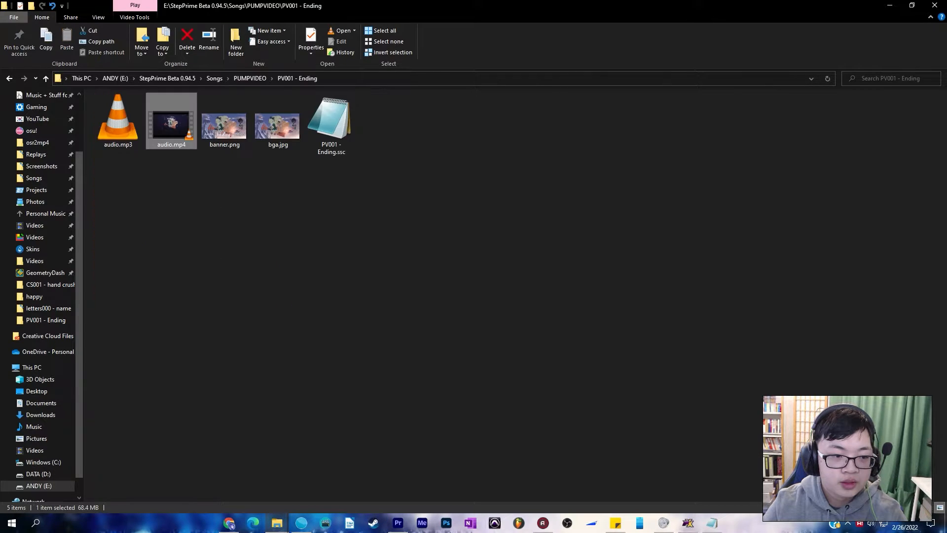
key("F2")
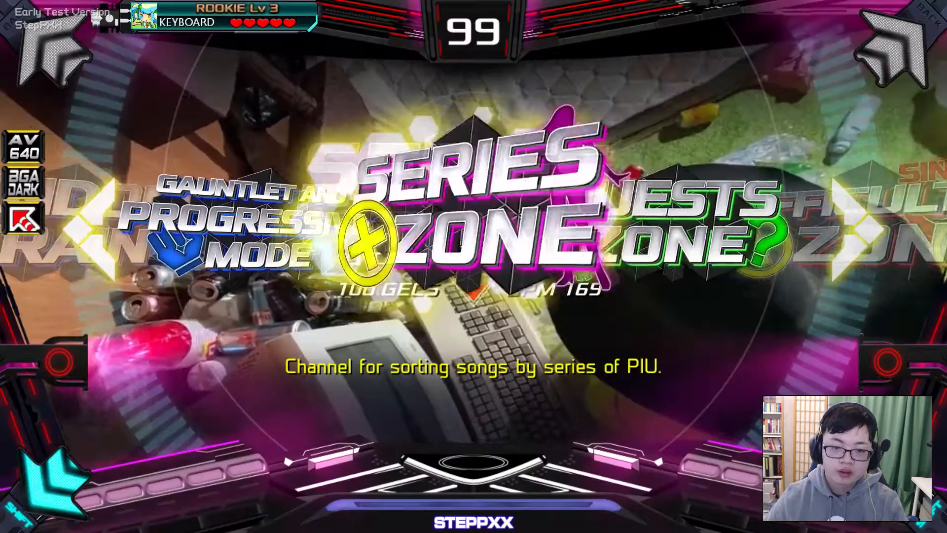
Step: Switch to StepPrime and browse from the Series Zone channel to the PUMPVIDEO channel
key("Left")
key("Left")
key("Left")
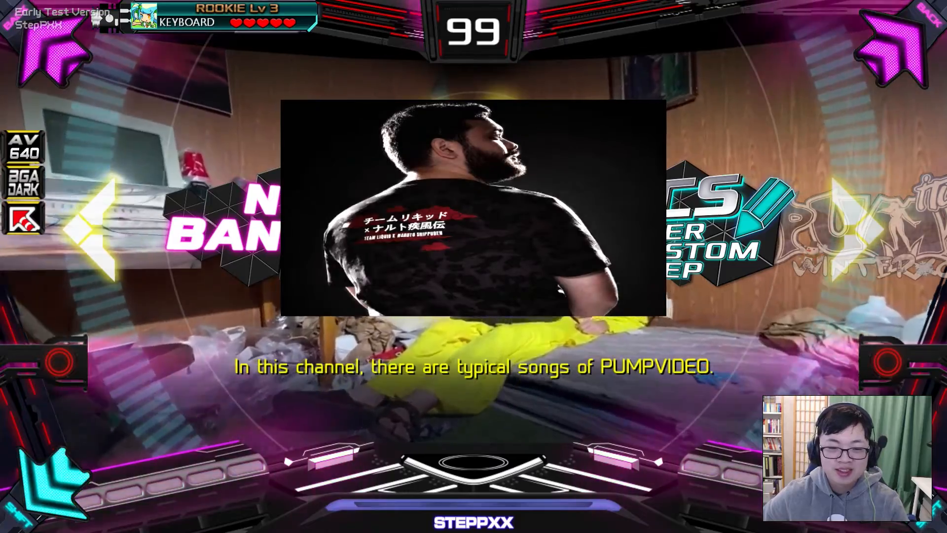
Step: Open the PUMPVIDEO channel and look through its song list
key("Return")
key("Escape")
key("Right")
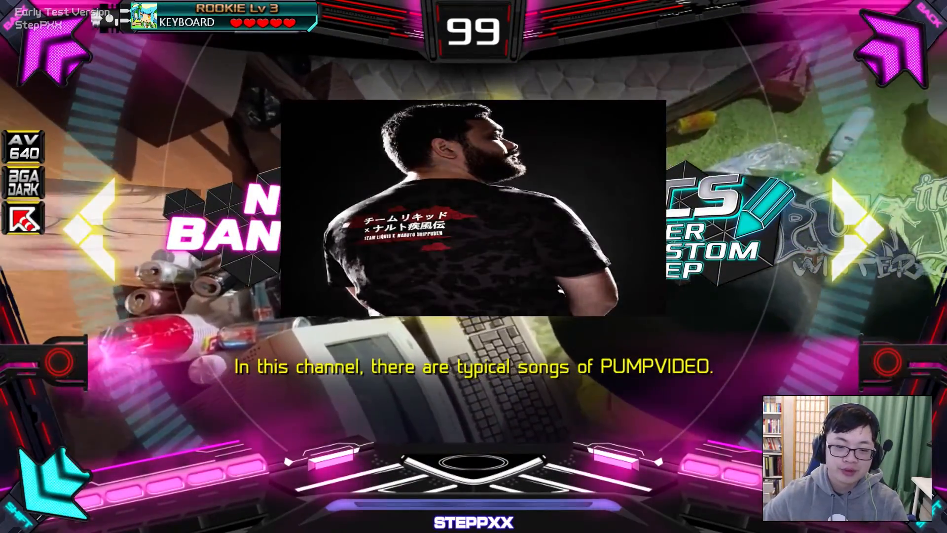
key("Return")
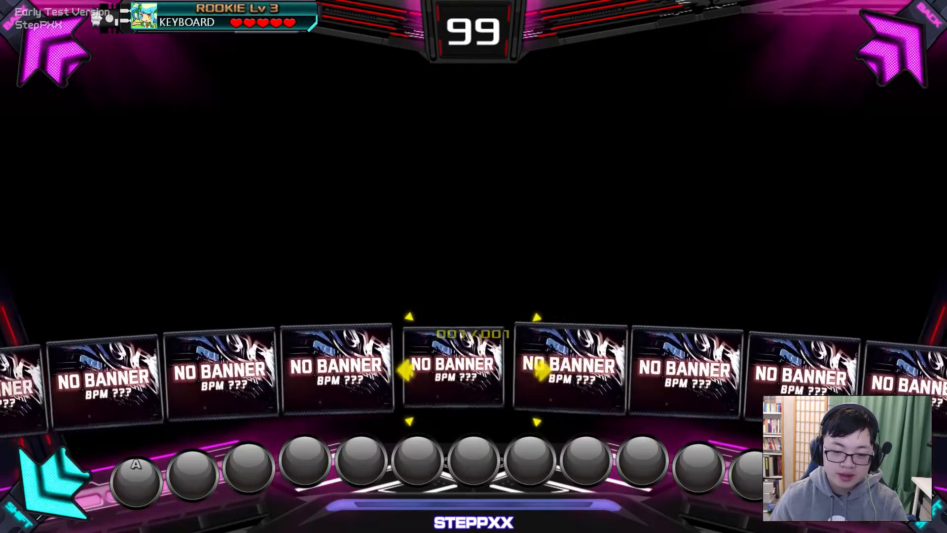
key("Left")
key("Escape")
key("Right")
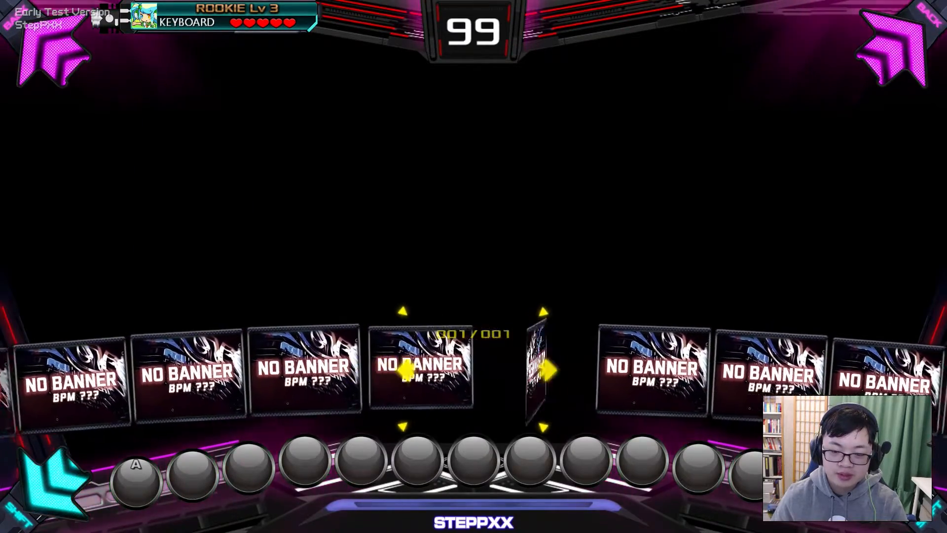
Step: Leave song selection for the main menu and open the Step Editor
key("Escape")
key("Escape")
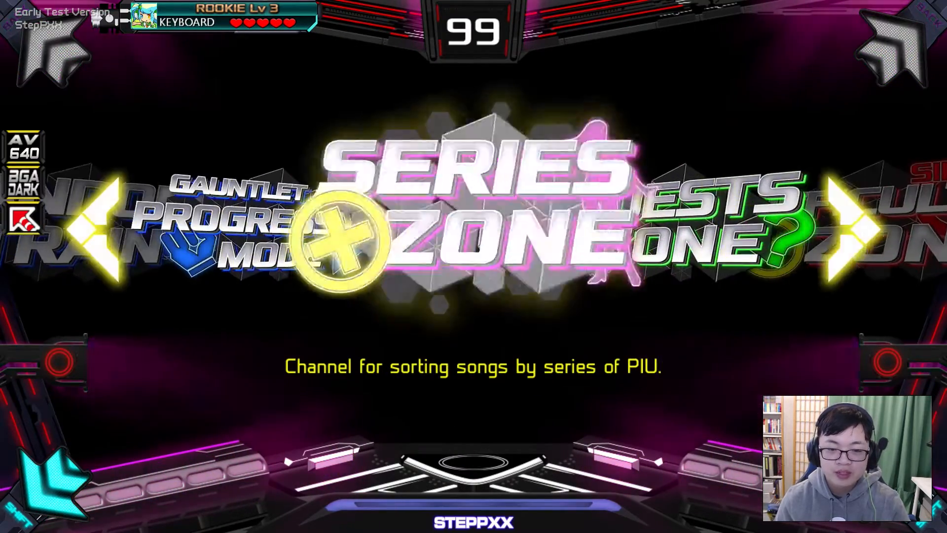
key("Escape")
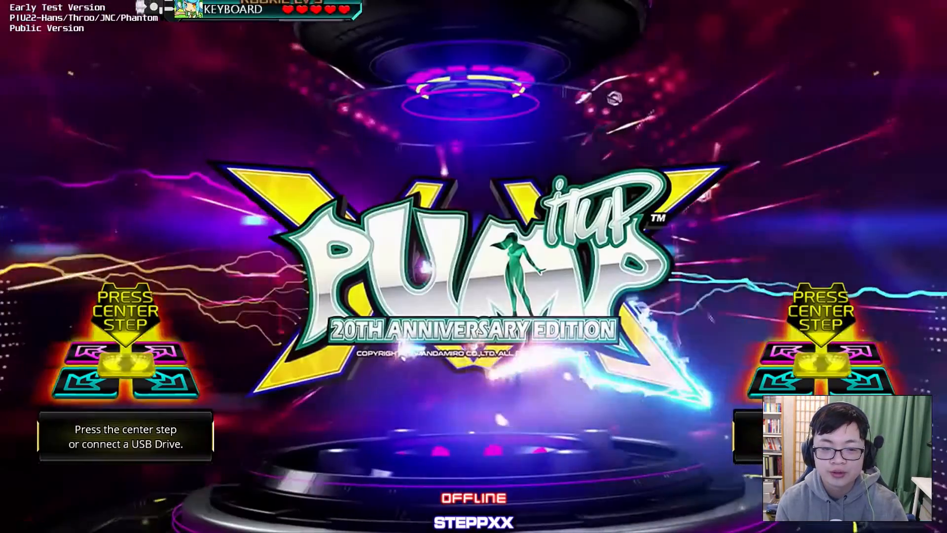
key("Escape")
key("Down")
key("Down")
key("Down")
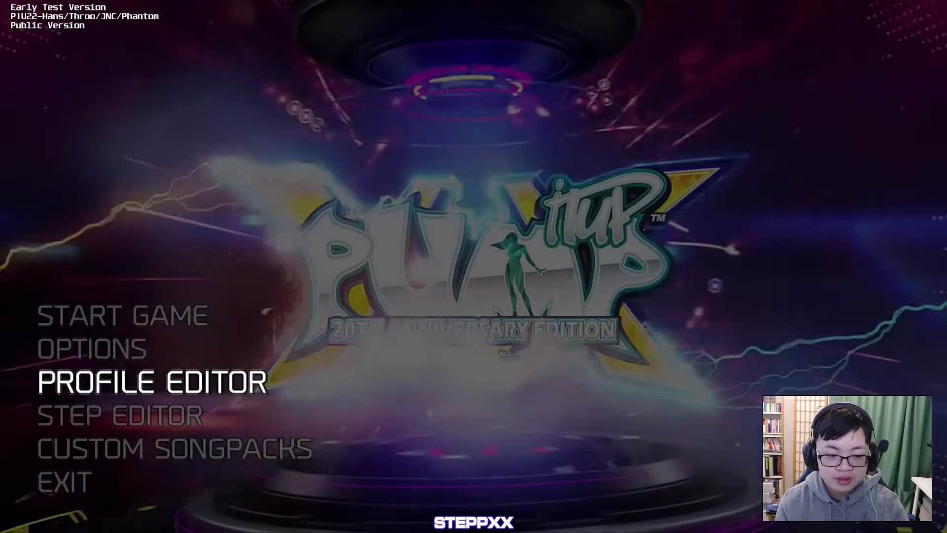
key("Return")
key("Left")
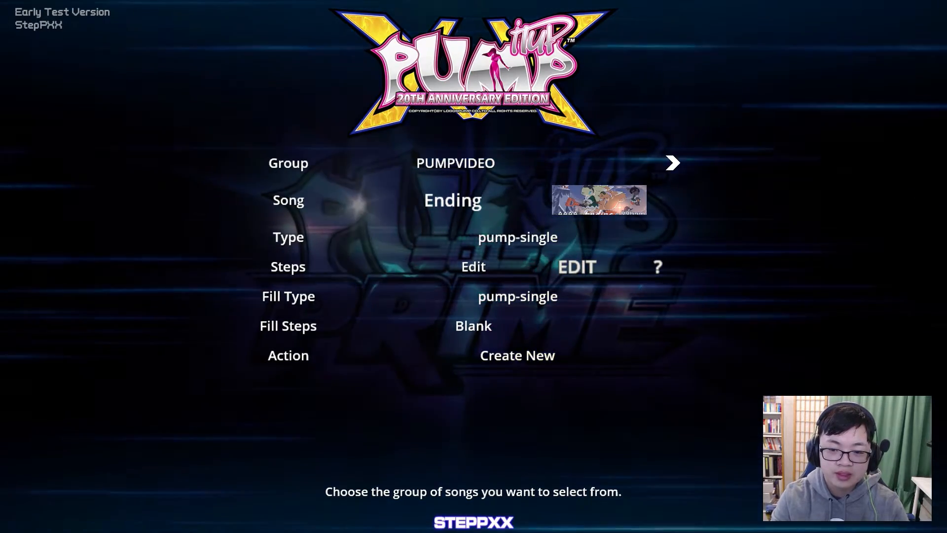
Step: Browse the difficulty slots for the Ending song's pump-single steps, finishing on Edit
key("Down")
key("Down")
key("Down")
key("Right")
key("Right")
key("Right")
key("Right")
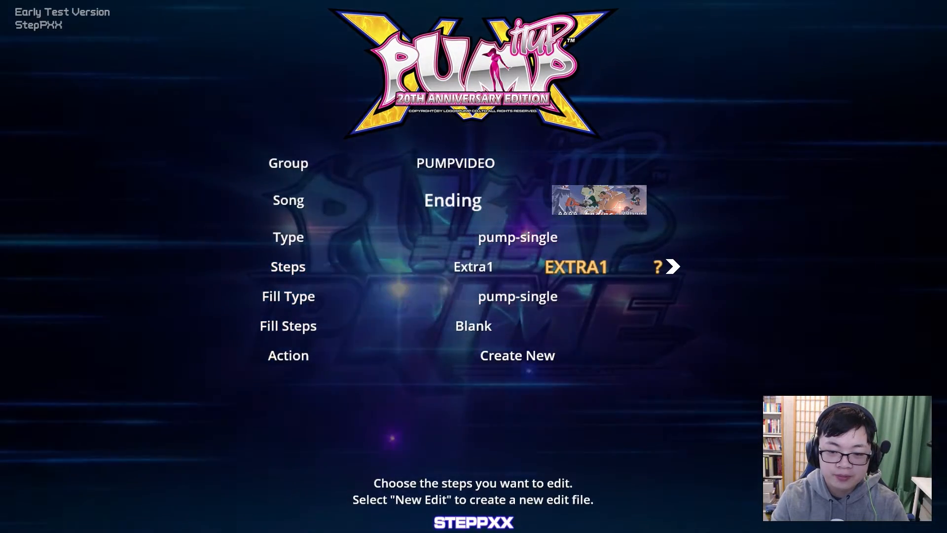
key("Left")
key("Left")
key("Left")
key("Left")
key("Left")
key("Left")
key("Left")
key("Left")
key("Left")
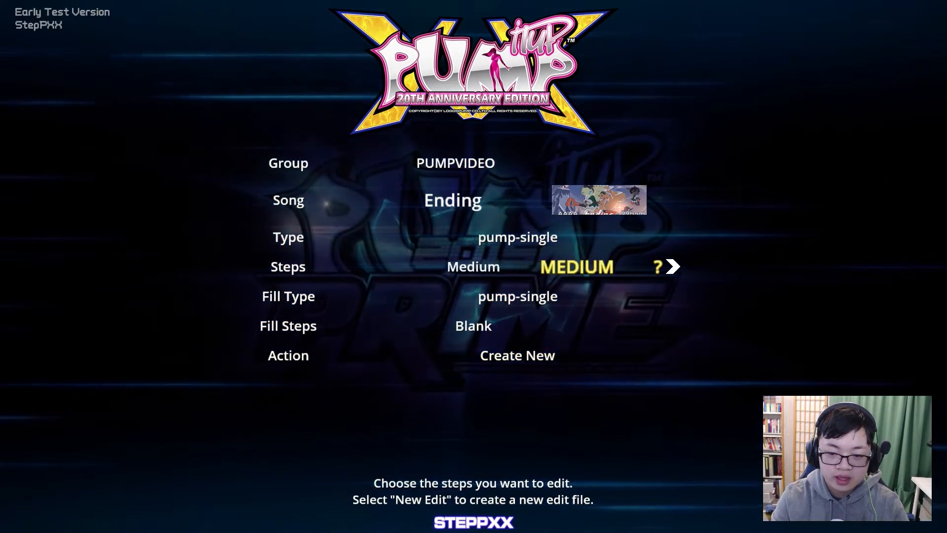
key("Right")
key("Right")
key("Right")
key("Right")
key("Right")
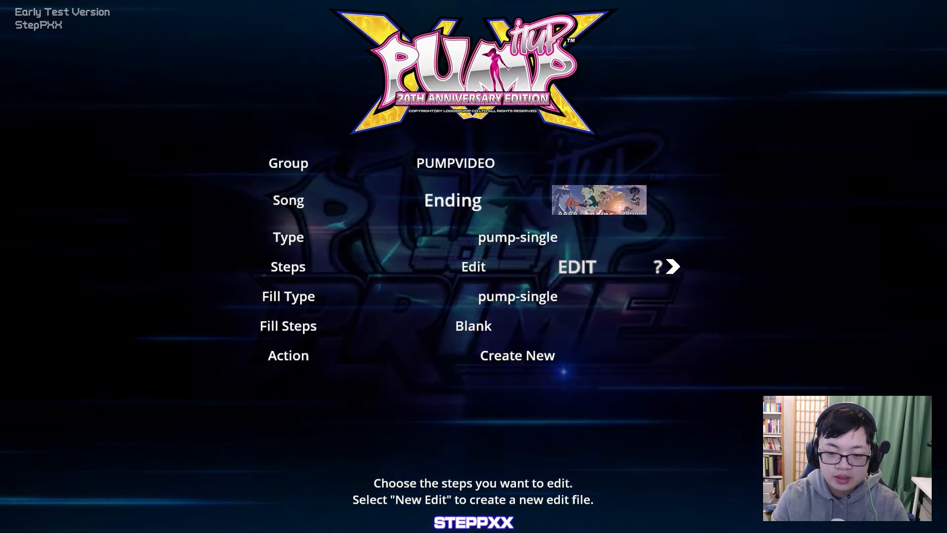
Step: Create a new blank pump-single Edit chart for Ending, entering the author's name as its description
key("Down")
key("Down")
key("Down")
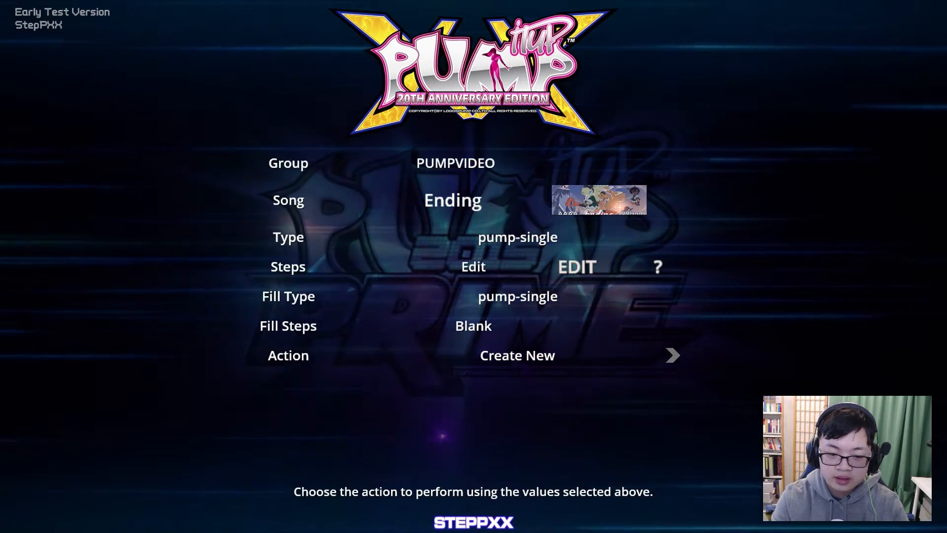
key("Return")
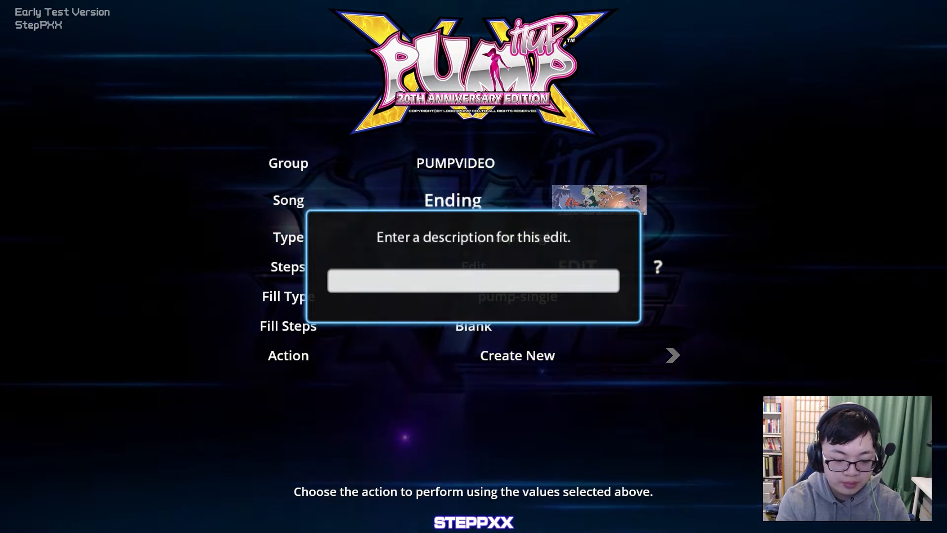
type("Andy")
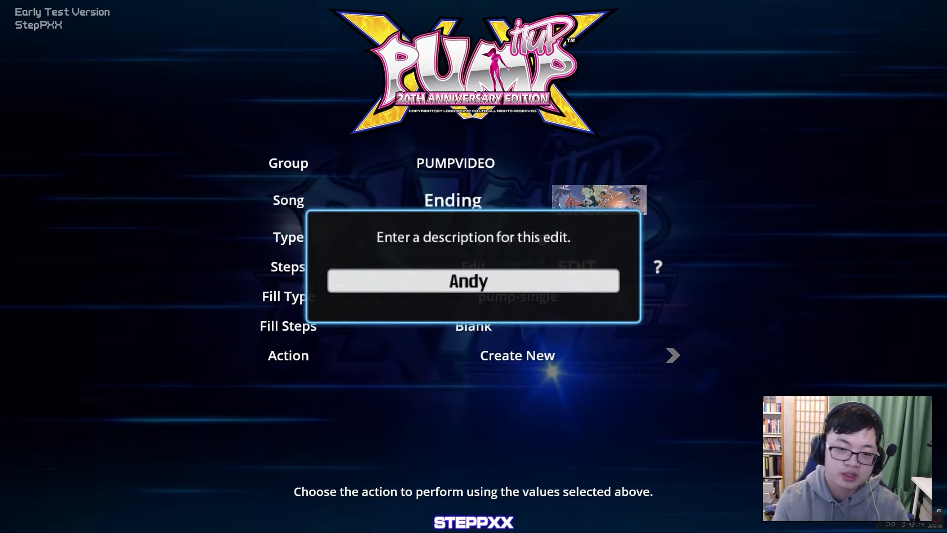
key("Return")
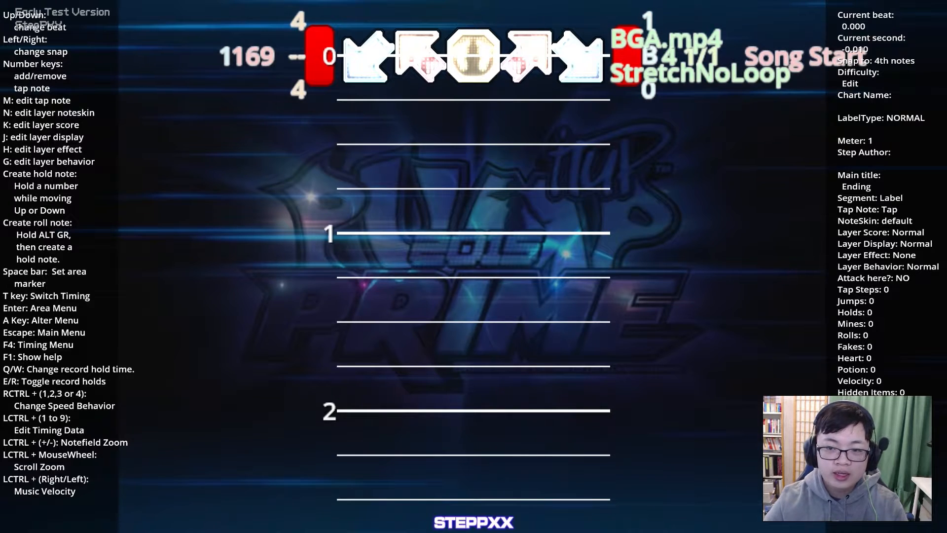
Step: Place tap notes on all five panels at beat 6
key("Down")
key("Down")
key("Down")
key("Down")
key("Down")
key("Down")
key("1")
key("2")
key("3")
key("4")
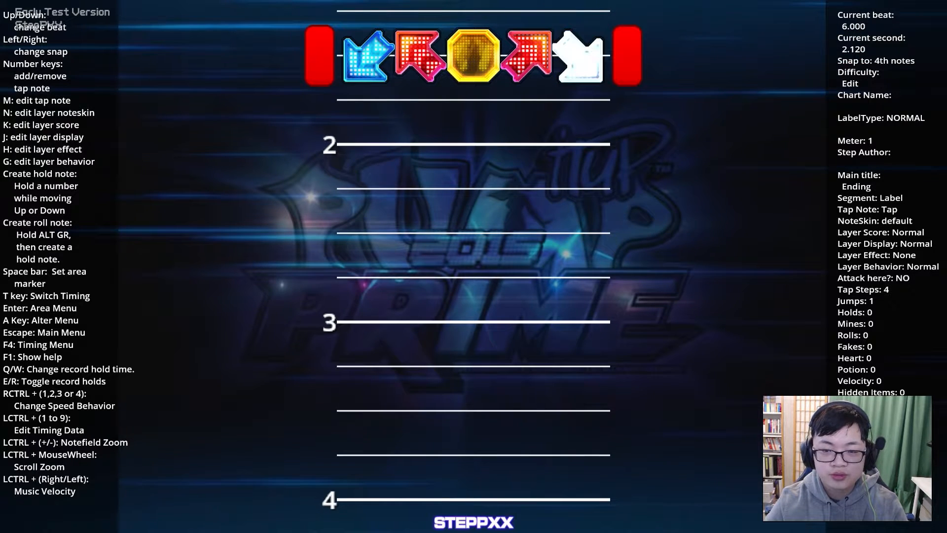
key("5")
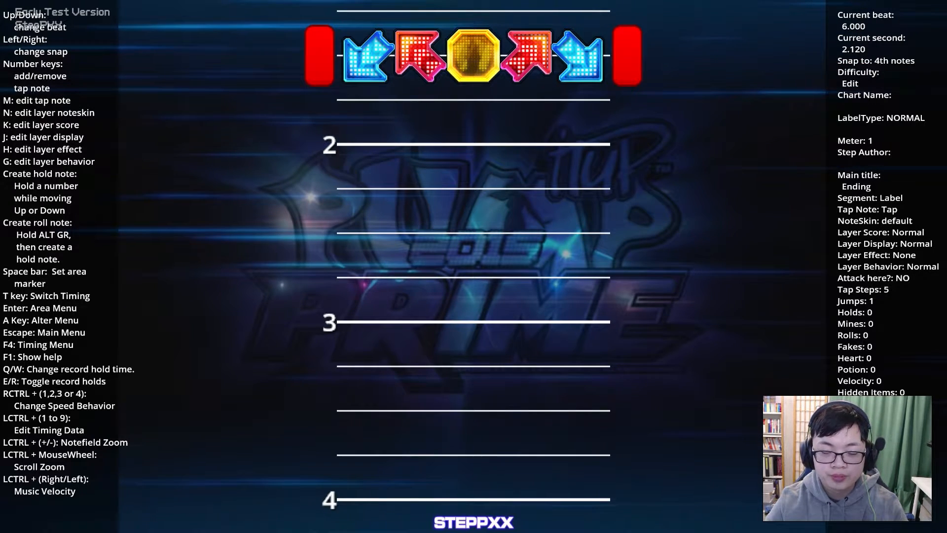
Step: Go back to beat 3 in the chart and exit edit mode
key("Up")
key("Up")
key("Up")
key("Escape")
key("Up")
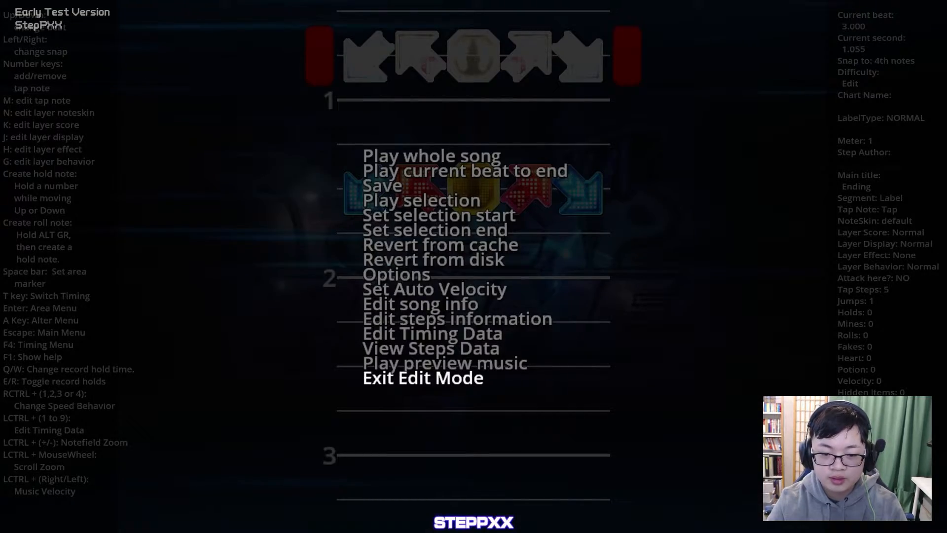
key("Escape")
key("Escape")
key("Up")
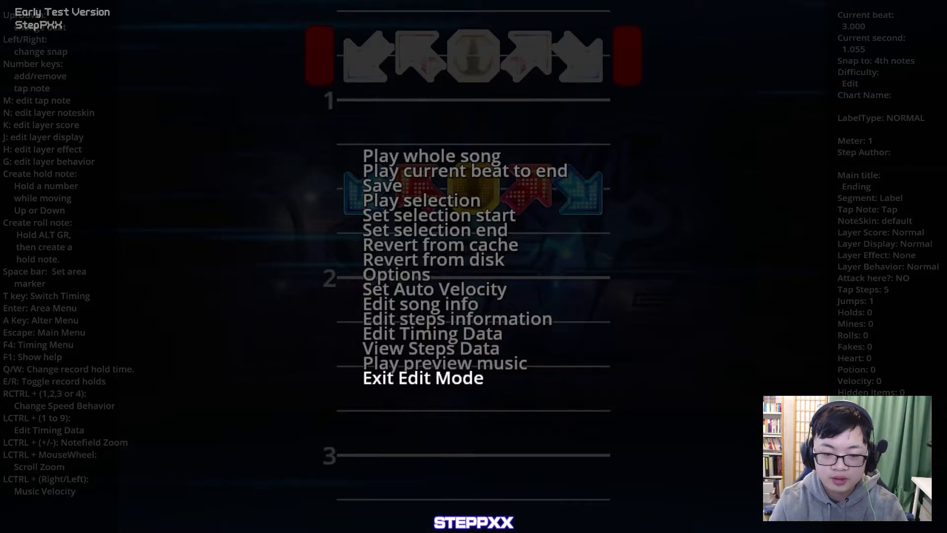
key("Return")
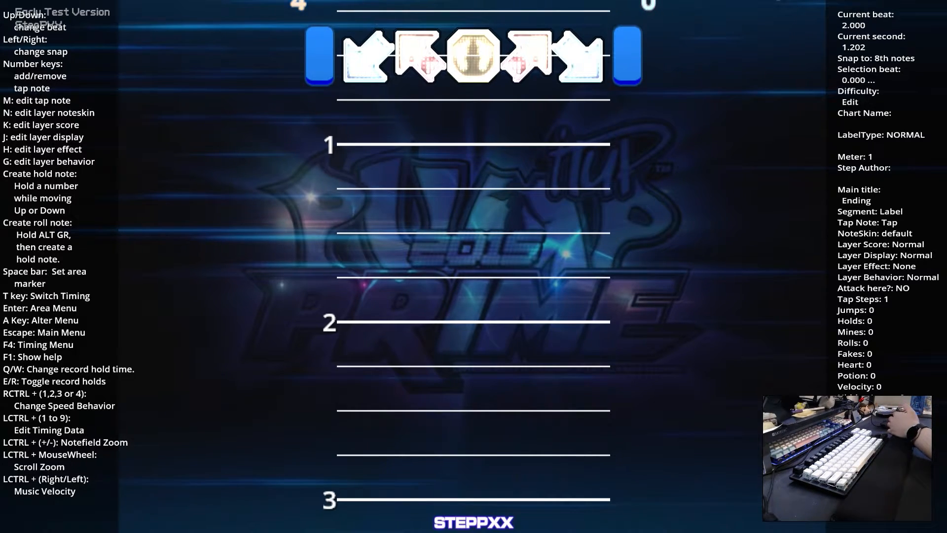
Step: Look over the first beats of the Ending chart and return to beat 0
scroll(473, 267, "up", 4)
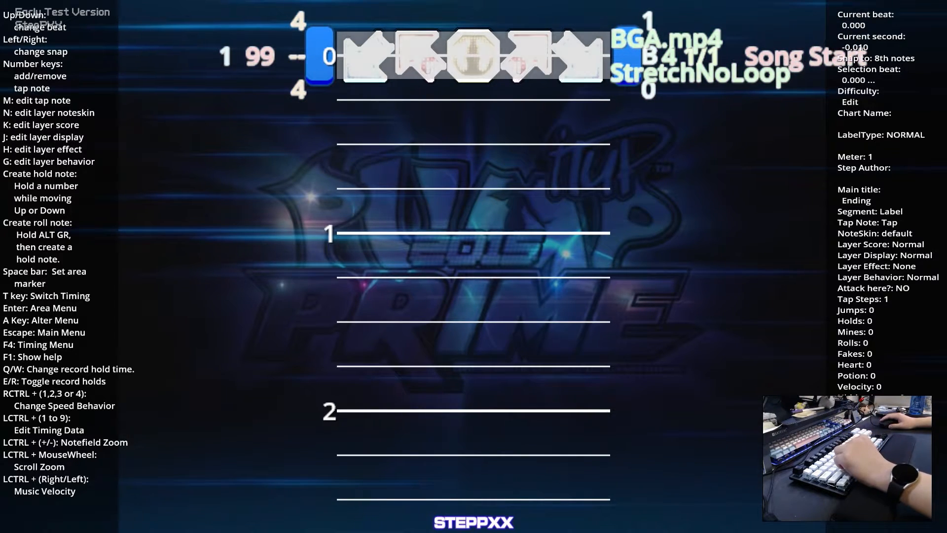
scroll(474, 266, "down", 6)
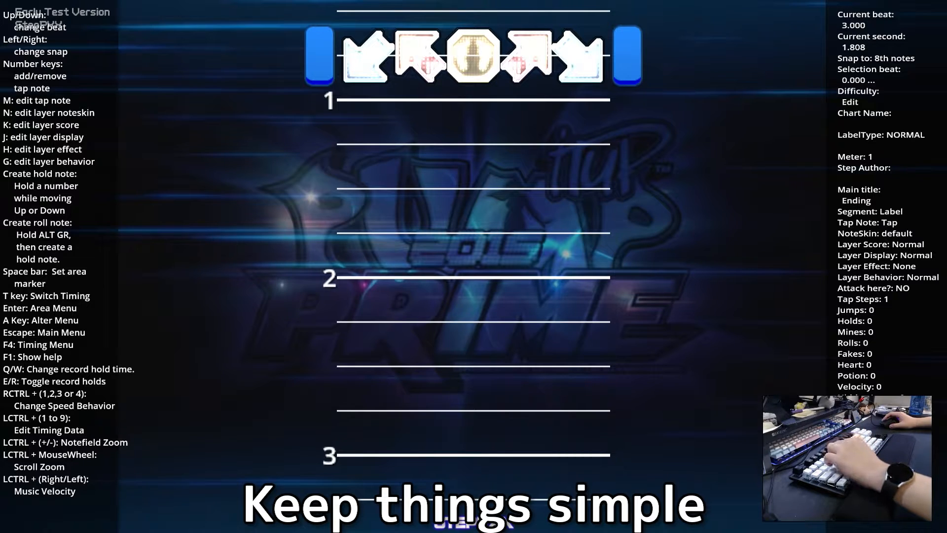
key("Up")
key("Up")
key("Up")
key("Up")
key("Up")
key("Up")
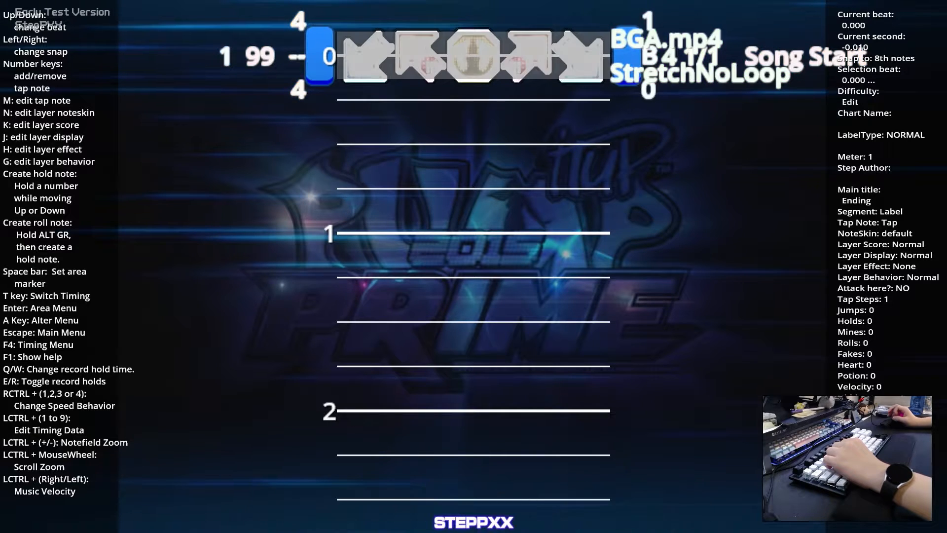
Step: Mark the chart area from beat 0 to beat 6
key("Down")
key("Down")
key("Down")
key("Down")
key("Down")
key("Down")
key("Down")
key("Down")
key("Down")
key("Down")
key("Down")
key("Down")
key("space")
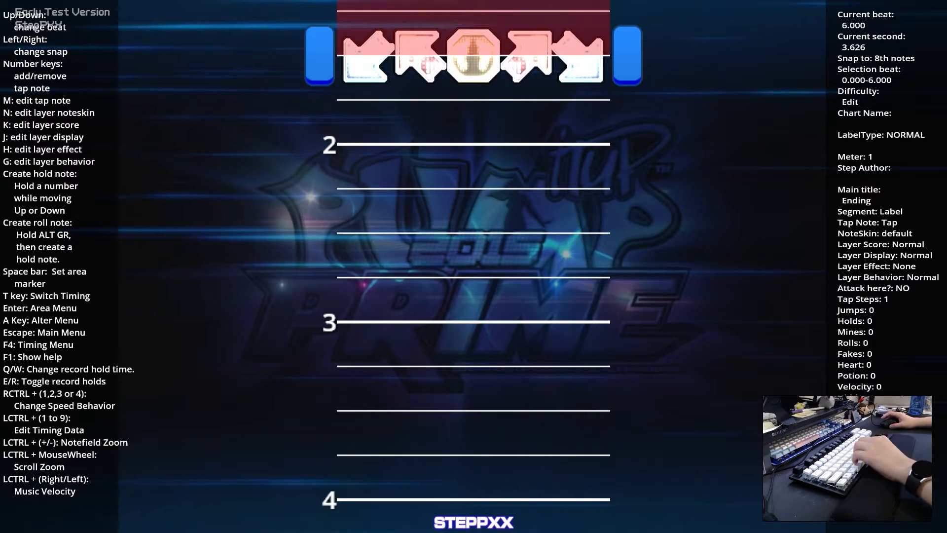
Step: Place centre-panel tap notes at beats 9 and 12.5
key("Down")
key("Down")
key("Down")
key("Down")
key("Down")
key("Down")
scroll(474, 267, "up", 5)
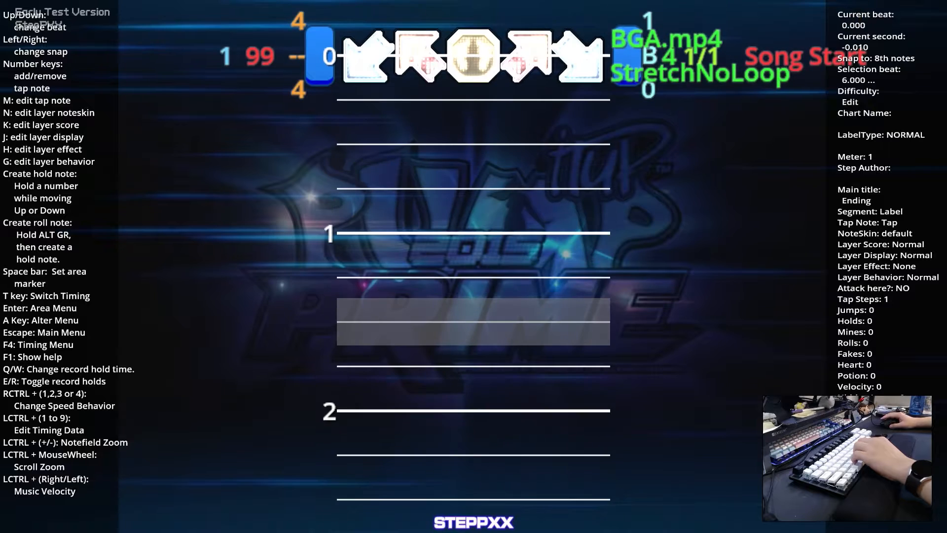
scroll(474, 267, "down", 10)
scroll(474, 266, "up", 2)
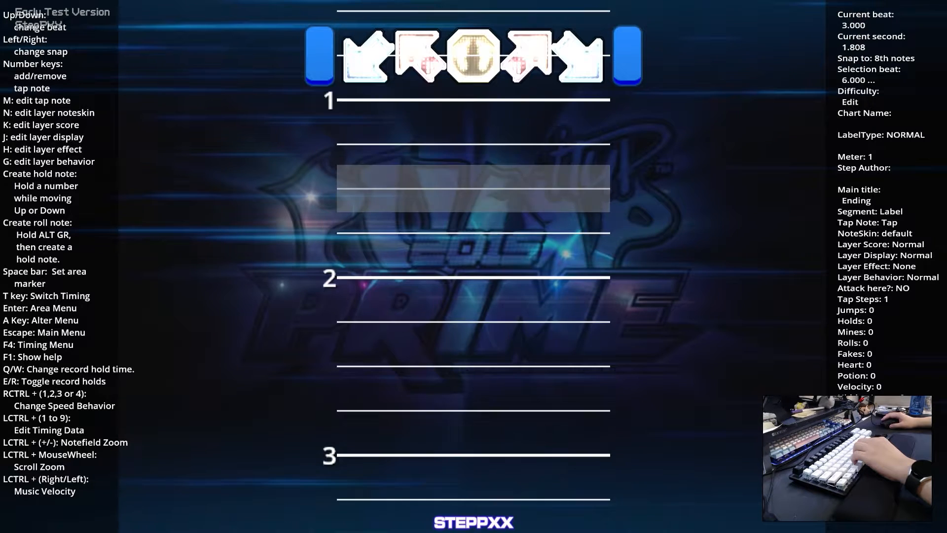
scroll(473, 267, "down", 7)
scroll(473, 267, "down", 12)
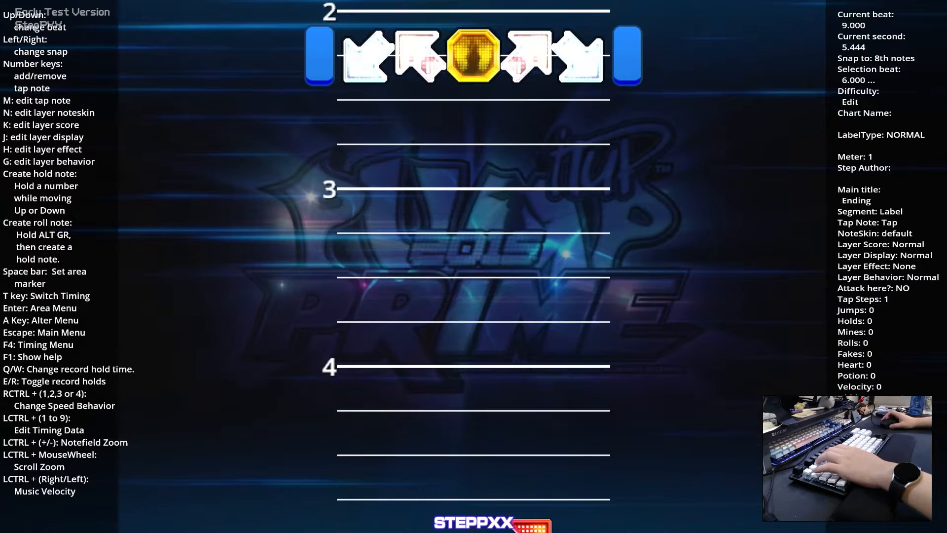
key("3")
Step: Set the start of the area marker at beat 0
scroll(474, 267, "up", 20)
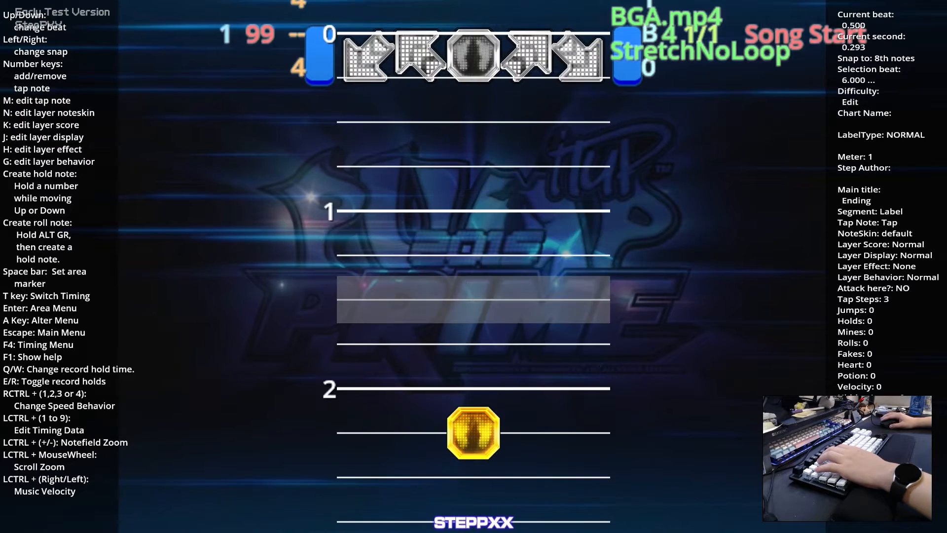
key("space")
scroll(474, 266, "down", 5)
scroll(474, 266, "up", 5)
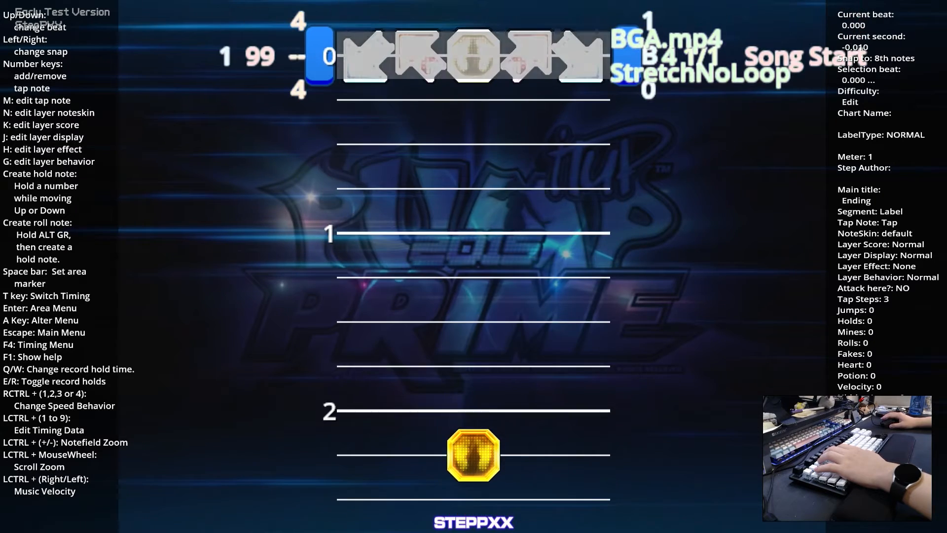
scroll(474, 266, "down", 5)
scroll(474, 267, "up", 5)
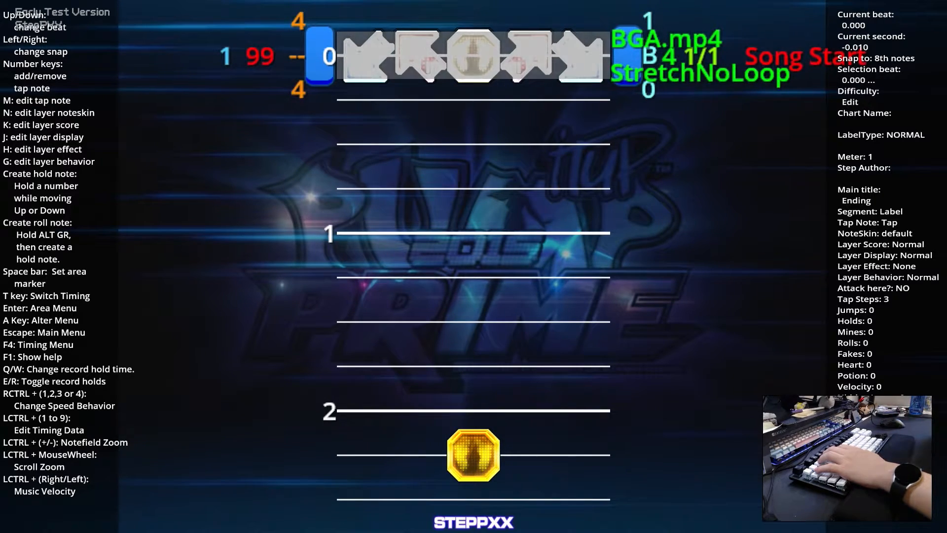
Step: Restart the area marker at beat 7.5, clear it and return to the chart's start
scroll(474, 266, "down", 15)
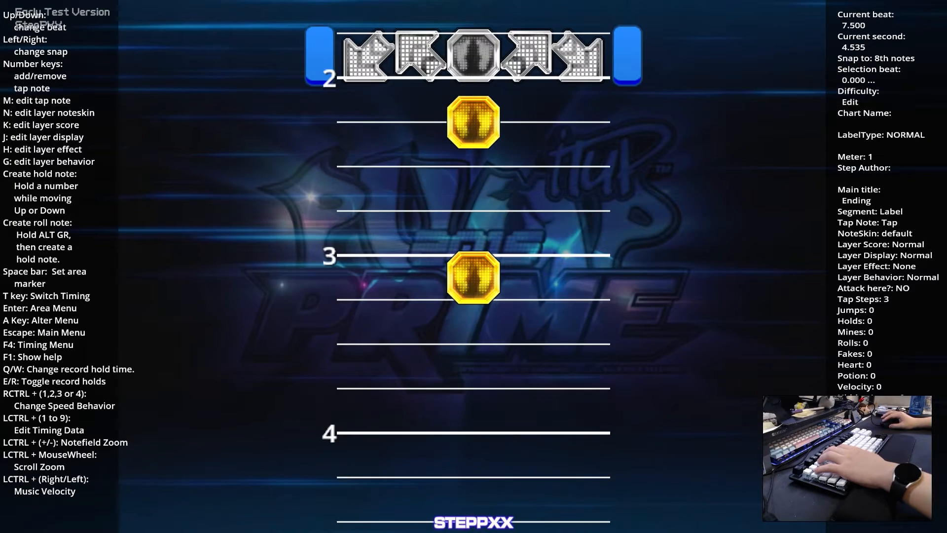
scroll(474, 266, "down", 1)
scroll(474, 266, "up", 1)
scroll(473, 267, "down", 1)
scroll(474, 266, "up", 1)
scroll(474, 267, "down", 1)
scroll(473, 267, "up", 1)
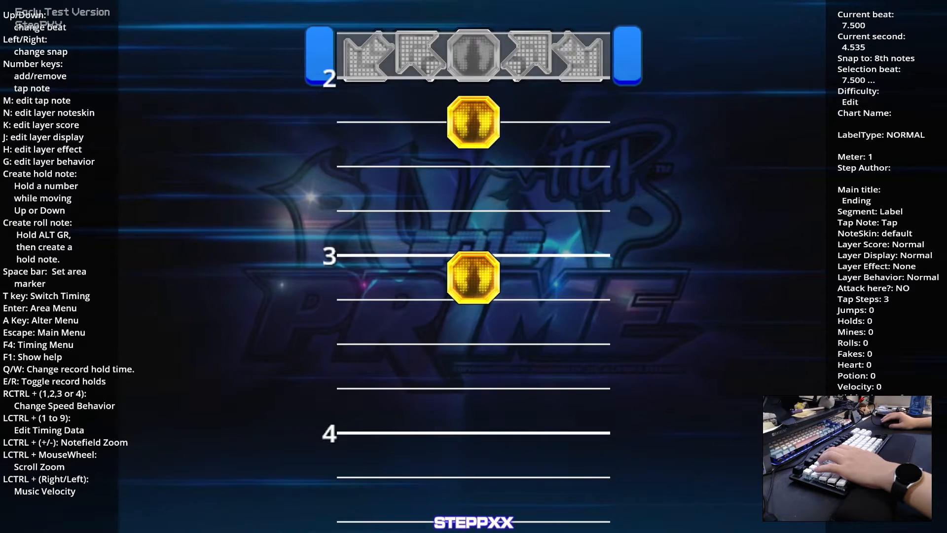
scroll(474, 266, "down", 1)
scroll(474, 267, "down", 8)
scroll(473, 266, "up", 9)
scroll(474, 267, "down", 9)
scroll(474, 266, "up", 20)
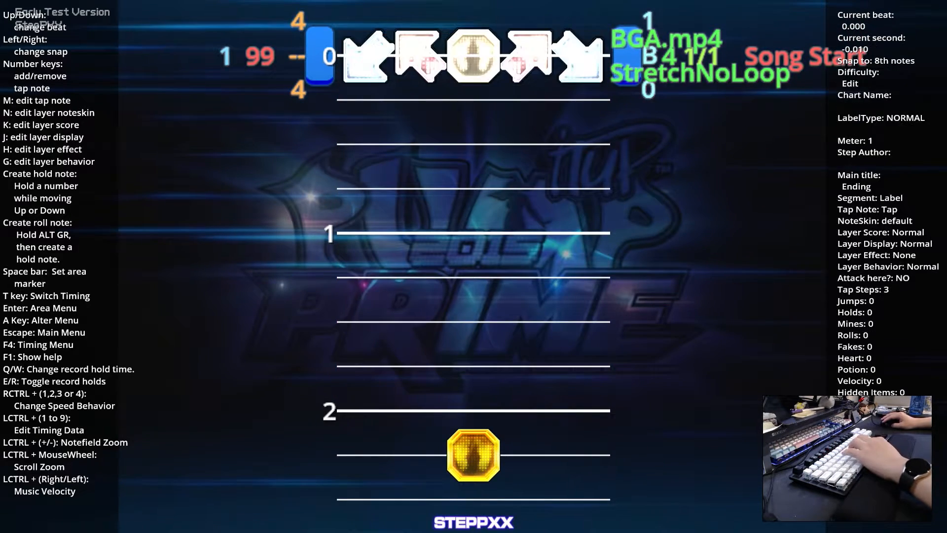
Step: Mark the chart area from beat 0 to beat 12.5
scroll(474, 266, "down", 17)
scroll(473, 266, "down", 8)
key("space")
scroll(473, 266, "up", 20)
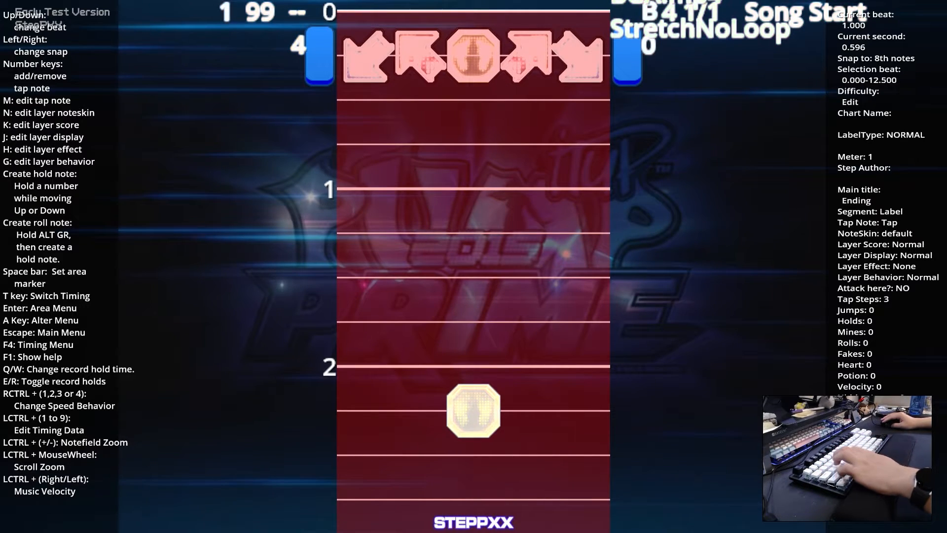
Step: Remove the centre-panel tap note at beat 26 and return to the chart's opening beats
scroll(474, 266, "down", 20)
scroll(474, 266, "down", 8)
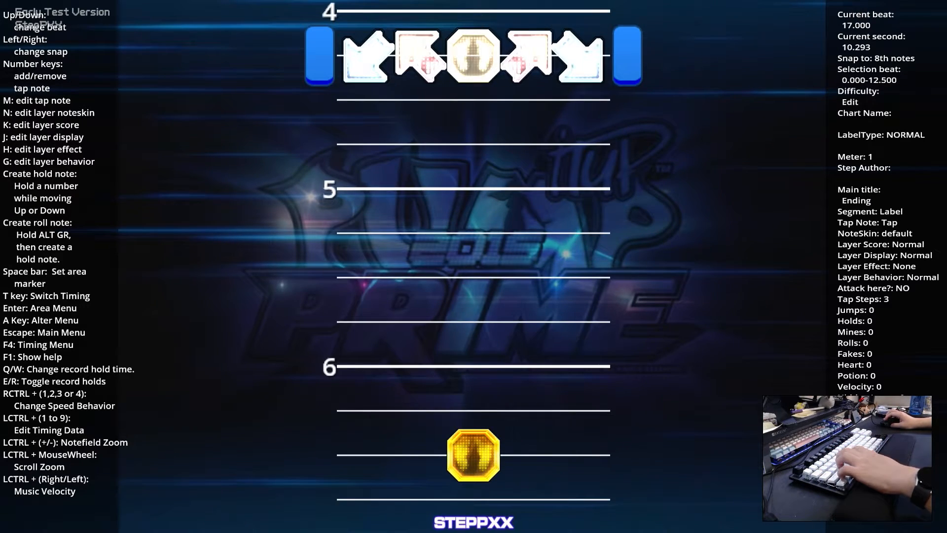
scroll(473, 266, "down", 18)
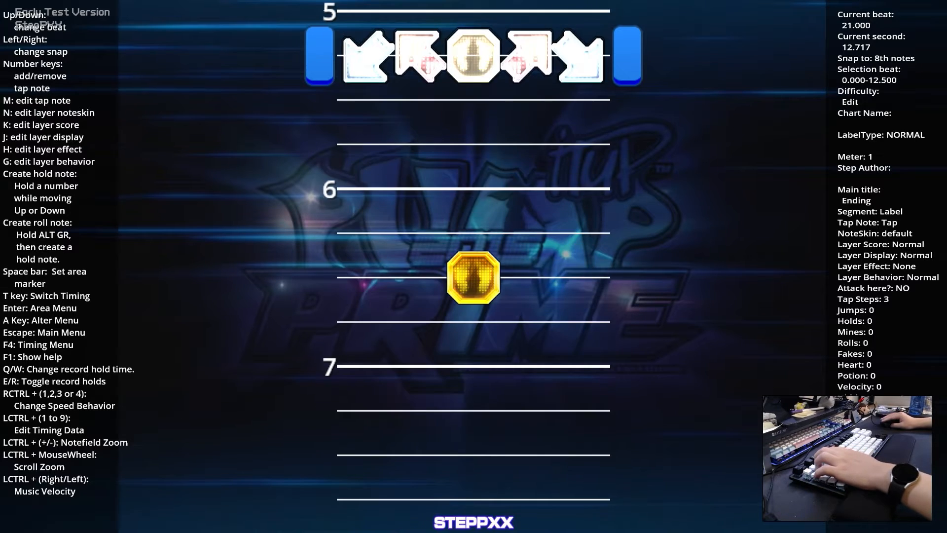
scroll(474, 266, "up", 6)
scroll(474, 267, "down", 6)
key("3")
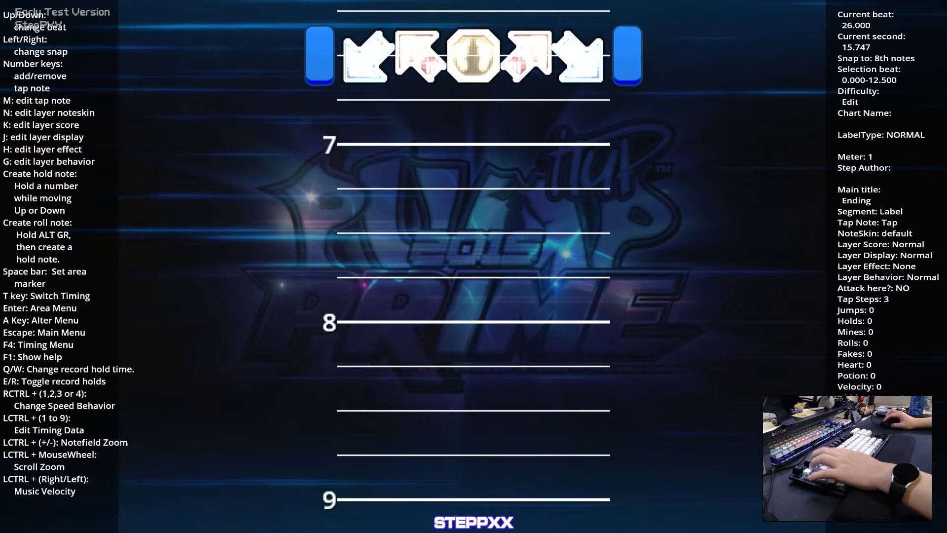
scroll(474, 267, "up", 20)
scroll(474, 266, "up", 20)
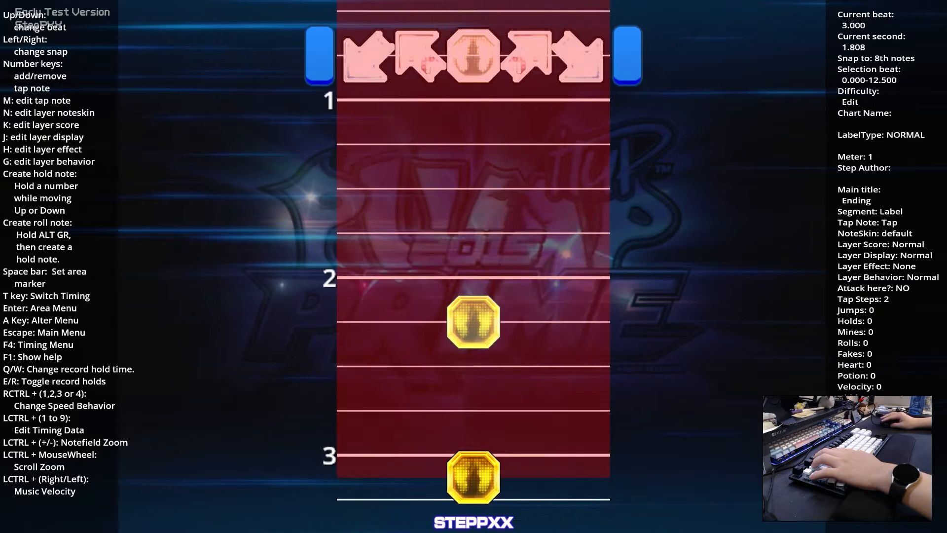
Step: Re-mark the chart area from beat 0 to beat 3 and clear the area marker
scroll(474, 266, "down", 6)
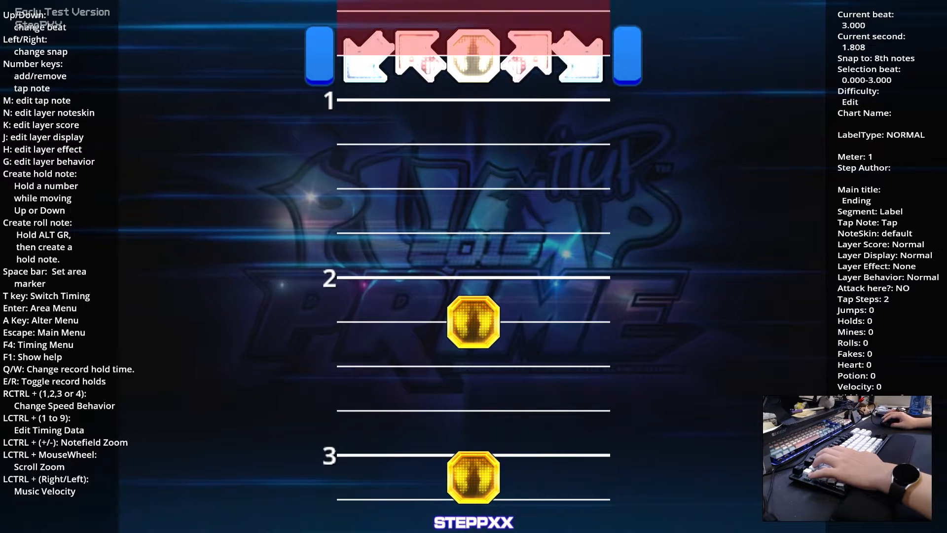
scroll(473, 267, "down", 1)
scroll(474, 266, "up", 7)
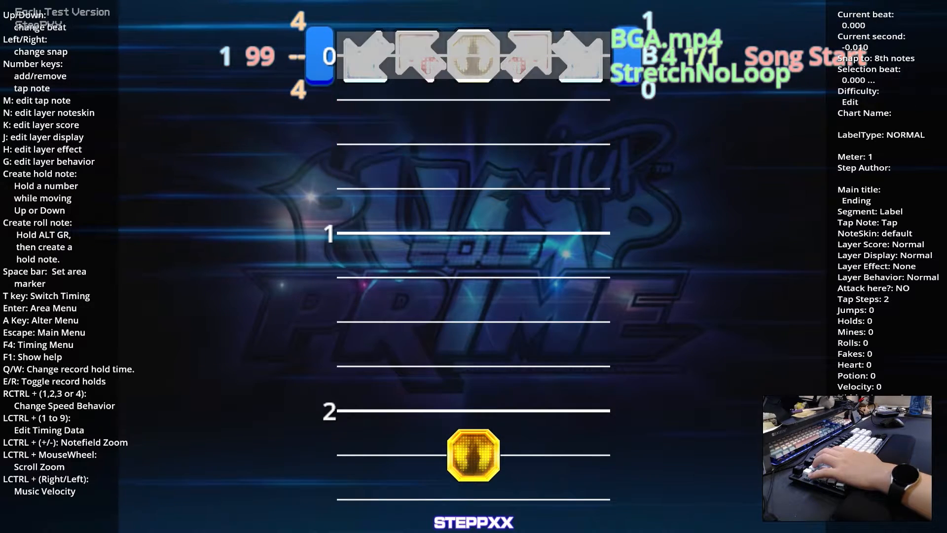
key("space")
scroll(474, 266, "down", 7)
scroll(473, 266, "up", 7)
scroll(473, 266, "down", 7)
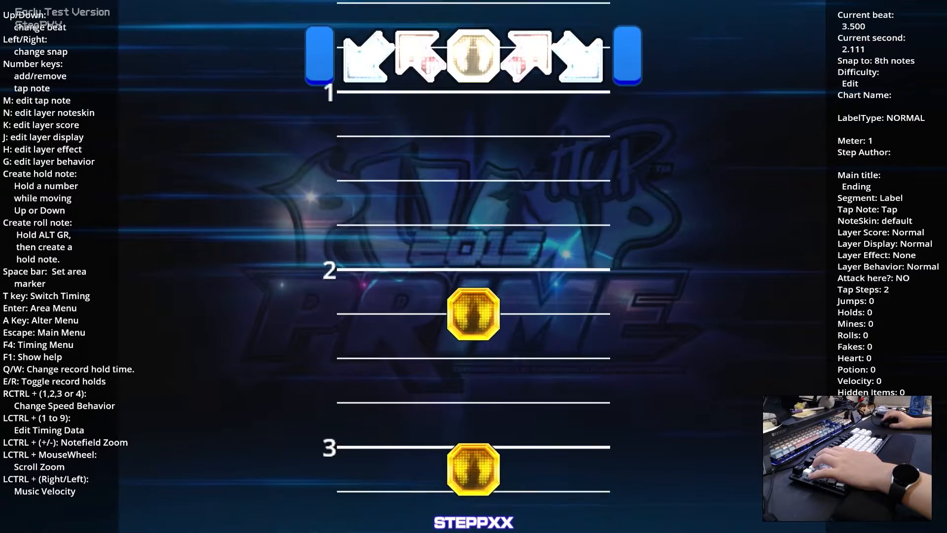
Step: Place an upper-left-panel tap note at beat 6 and set the area marker's start at beat 2
scroll(473, 267, "up", 7)
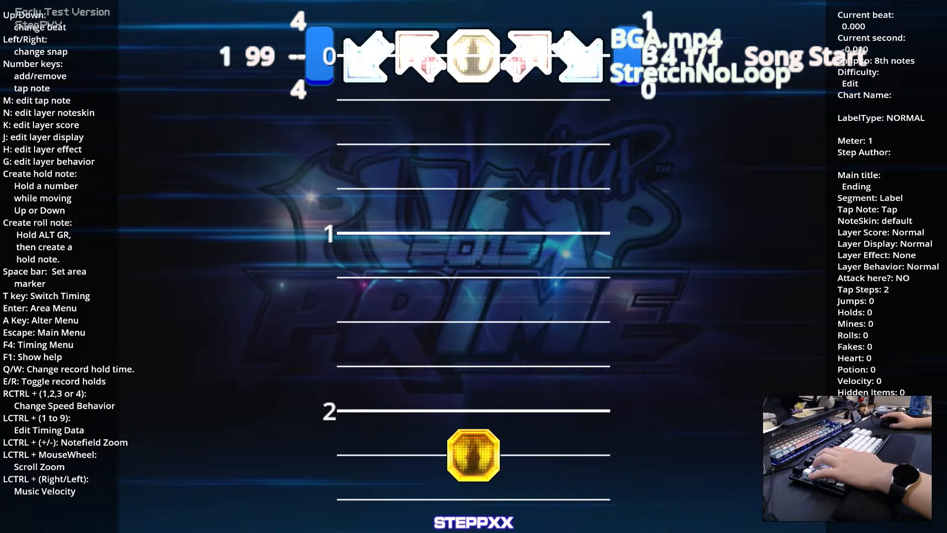
scroll(473, 266, "down", 5)
scroll(474, 267, "down", 14)
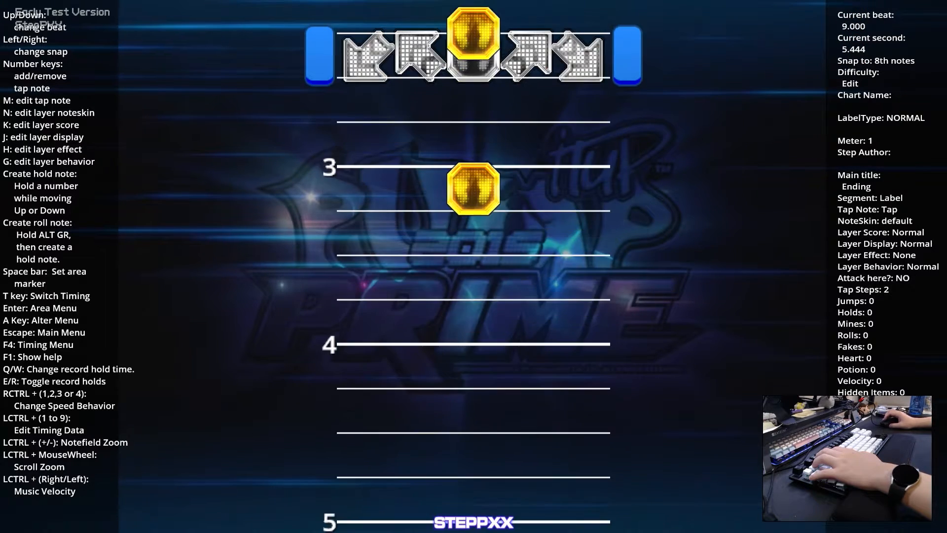
scroll(473, 266, "up", 7)
scroll(474, 267, "up", 8)
key("space")
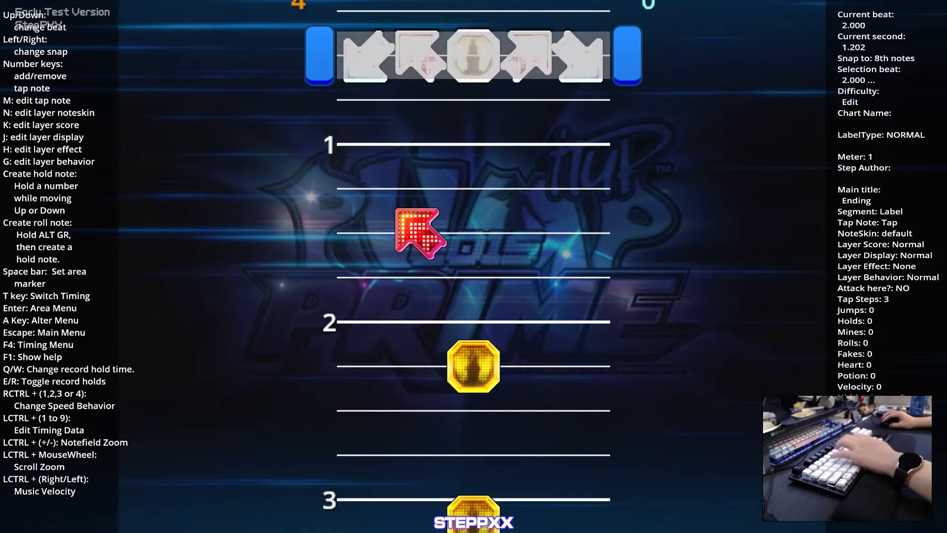
scroll(473, 267, "down", 1)
key("p")
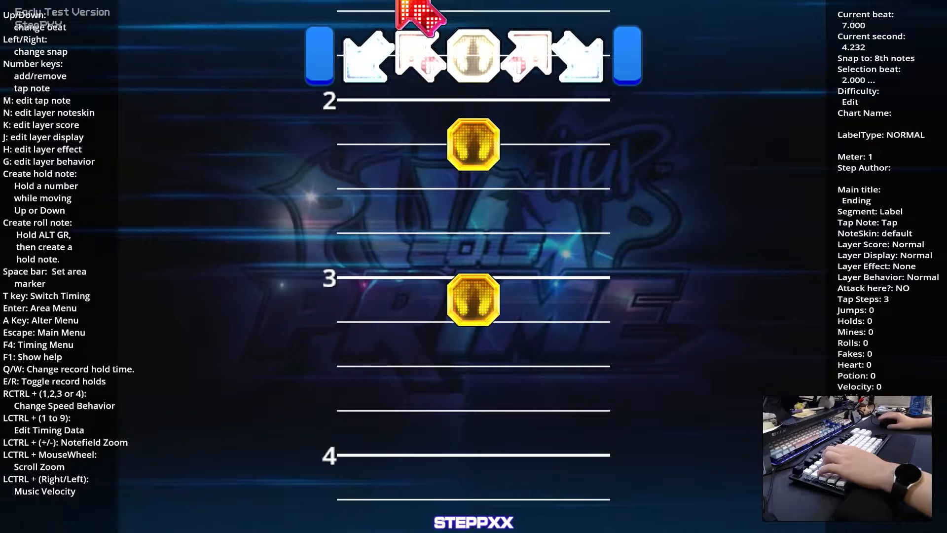
scroll(474, 266, "up", 14)
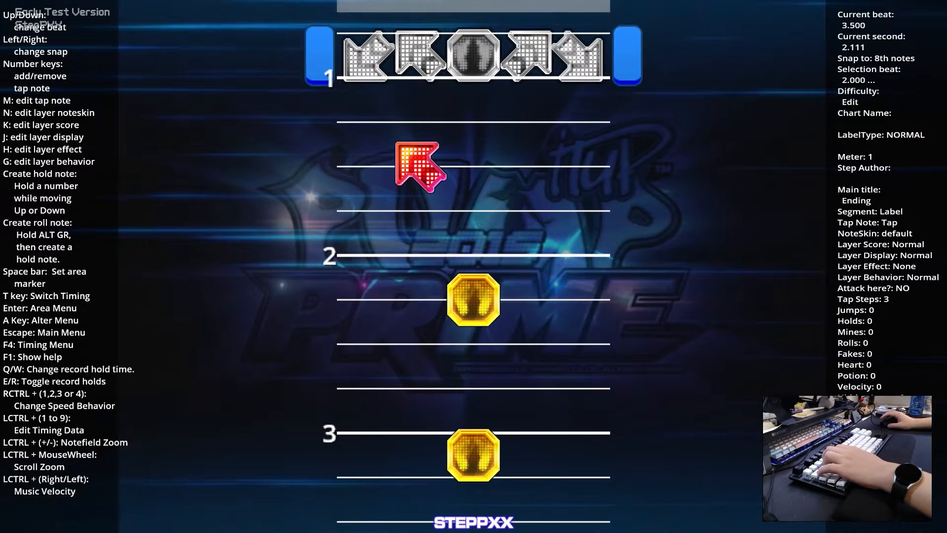
scroll(474, 266, "down", 4)
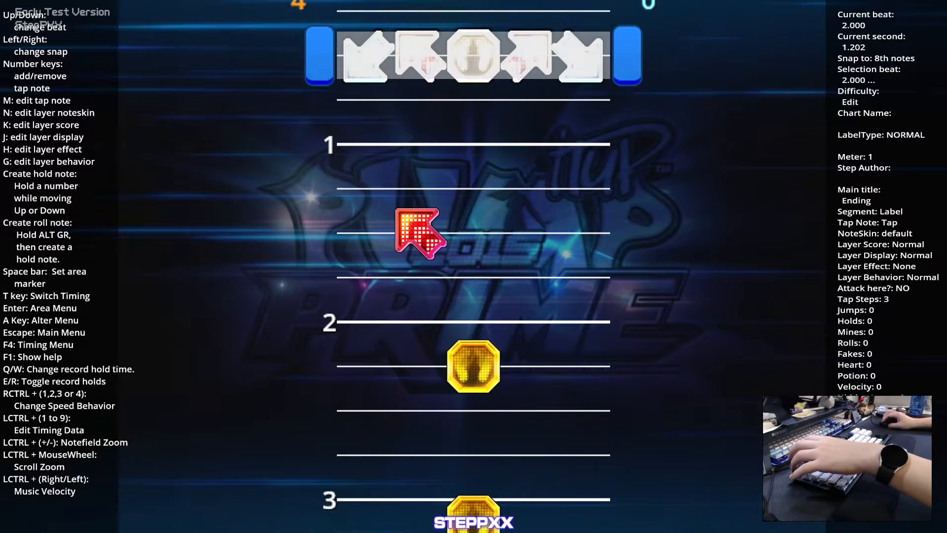
Step: Open the Auto Velocity setting and accept the value 600
key("Escape")
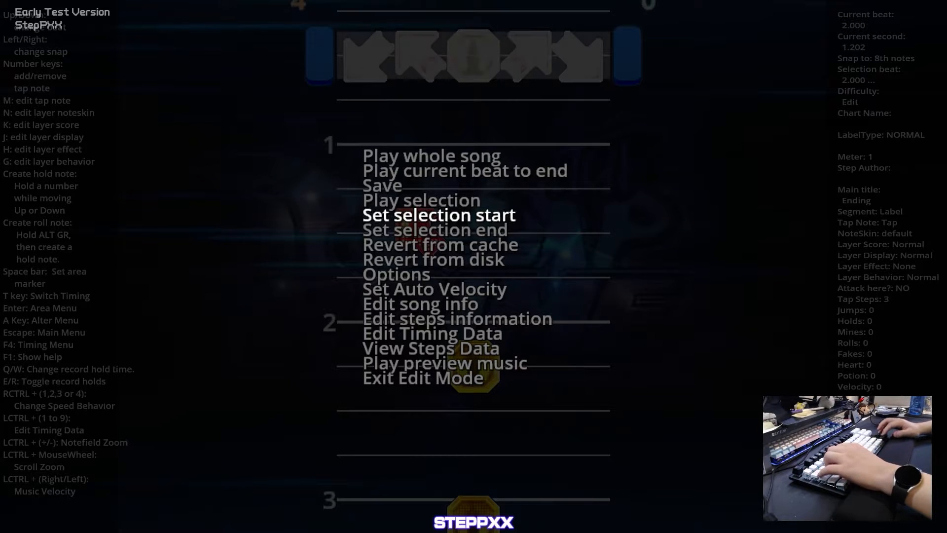
key("Return")
key("Escape")
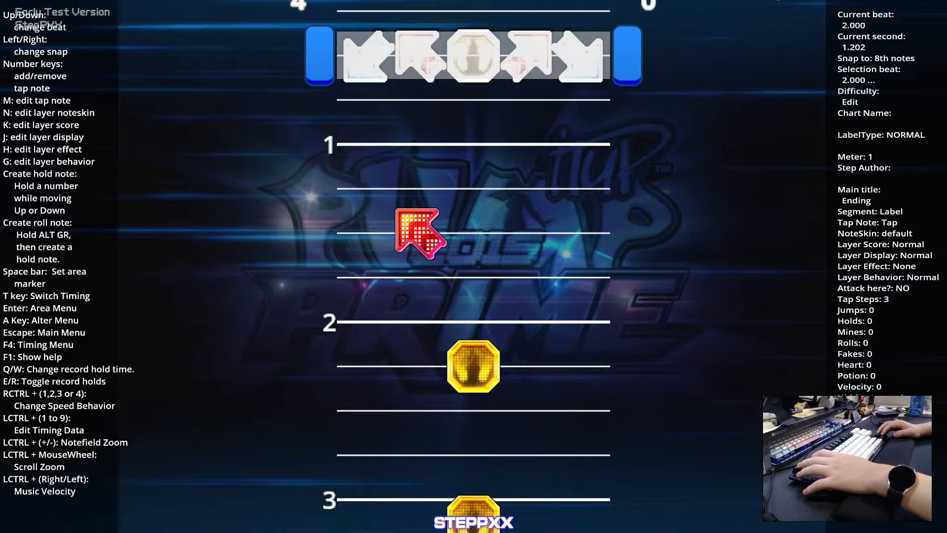
key("Escape")
key("Down")
key("Return")
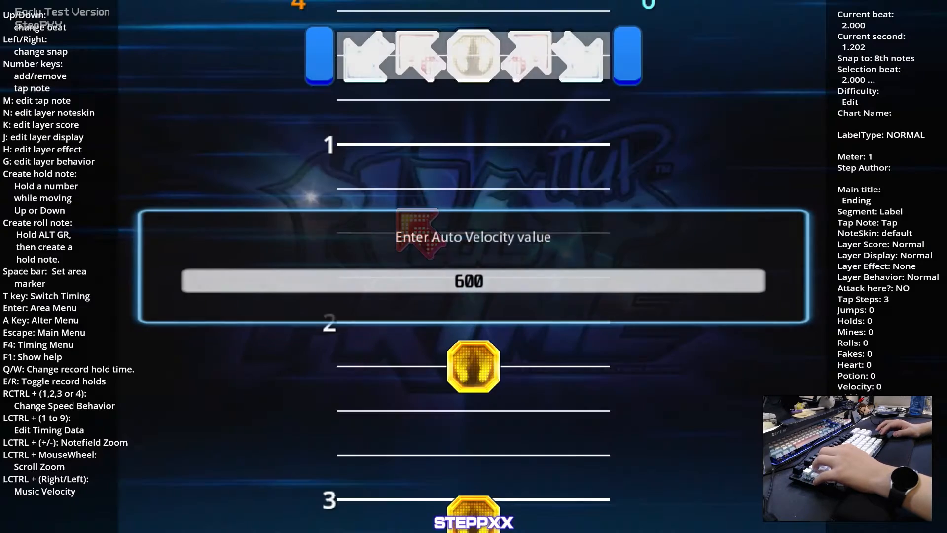
key("Return")
Step: Remove the tap notes at beats 6, 9 and 12.5 and return to the chart's start
scroll(474, 266, "down", 8)
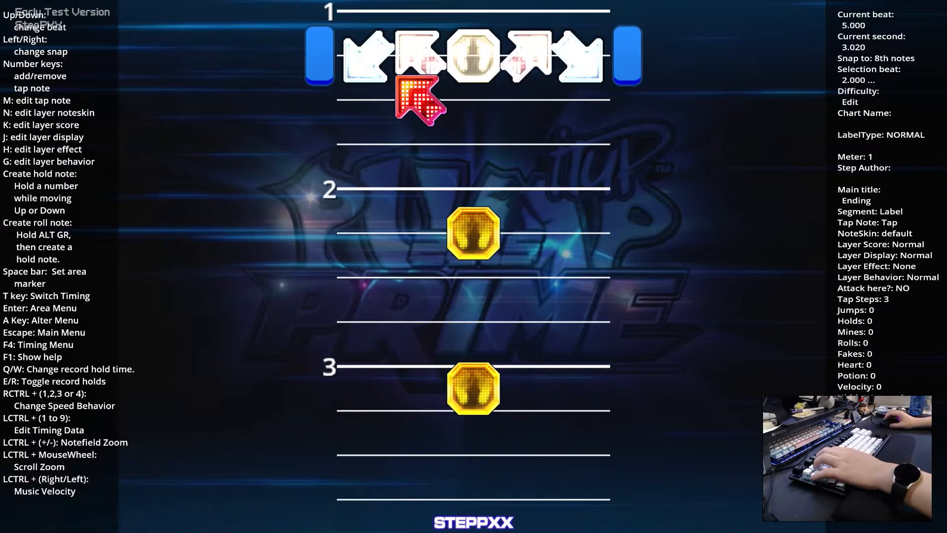
key("2")
scroll(474, 266, "down", 4)
scroll(473, 267, "down", 2)
key("3")
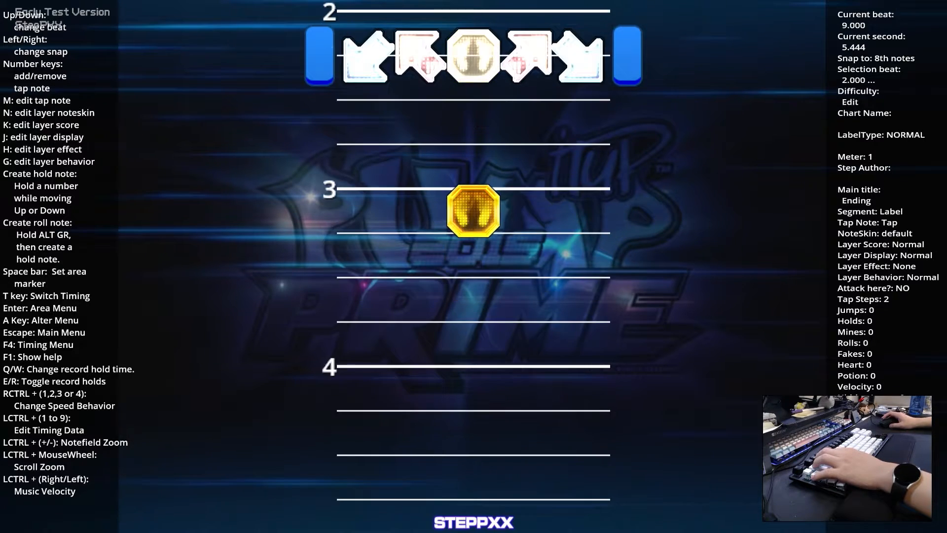
scroll(473, 267, "down", 7)
key("3")
scroll(473, 266, "up", 6)
scroll(474, 266, "up", 19)
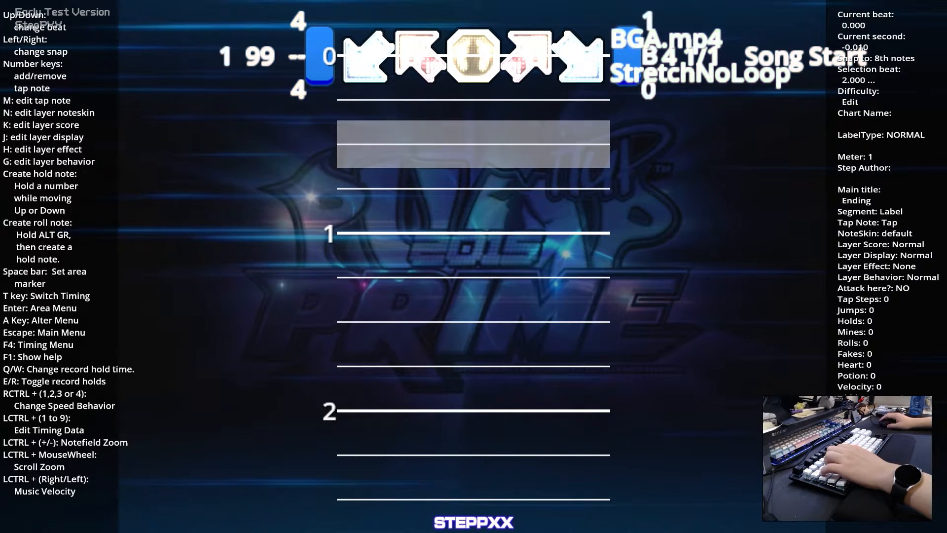
Step: Restart the area marker at beat 0
scroll(474, 266, "down", 4)
scroll(473, 266, "down", 5)
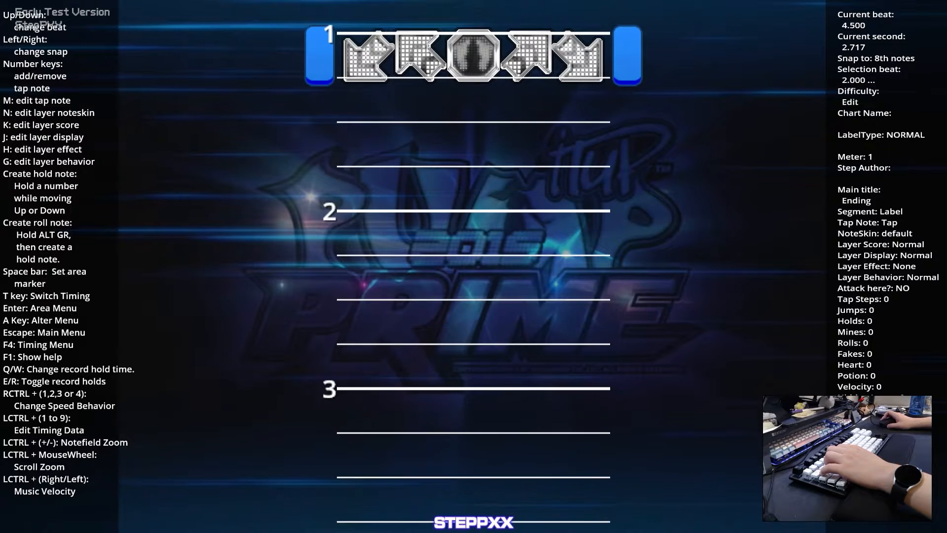
scroll(474, 266, "up", 9)
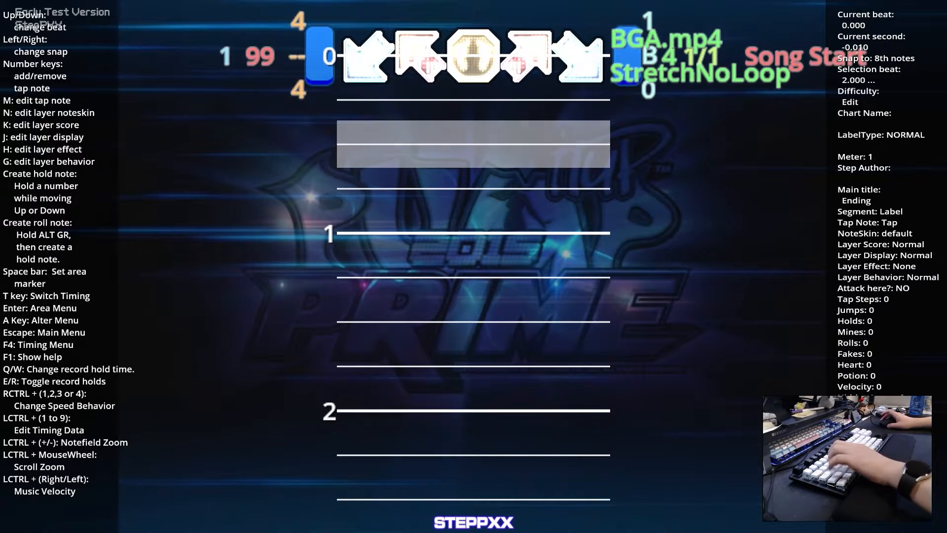
scroll(473, 266, "down", 4)
scroll(473, 266, "up", 4)
scroll(474, 267, "down", 6)
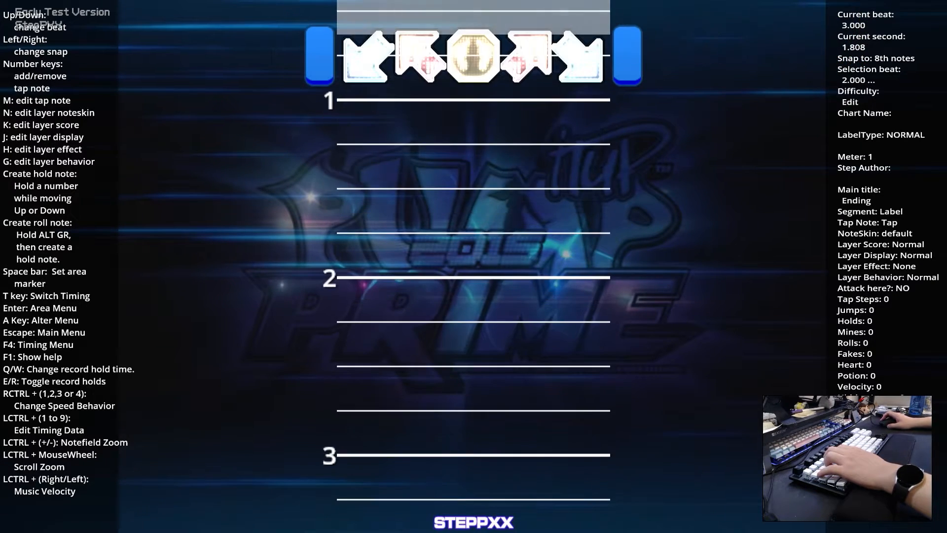
scroll(474, 267, "down", 2)
scroll(474, 266, "up", 2)
scroll(474, 267, "up", 6)
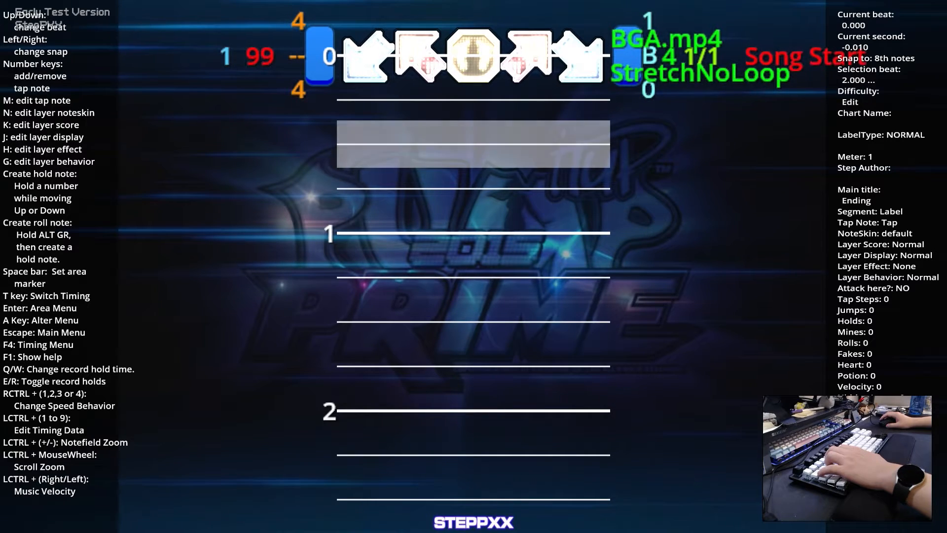
scroll(473, 266, "down", 2)
scroll(474, 267, "up", 2)
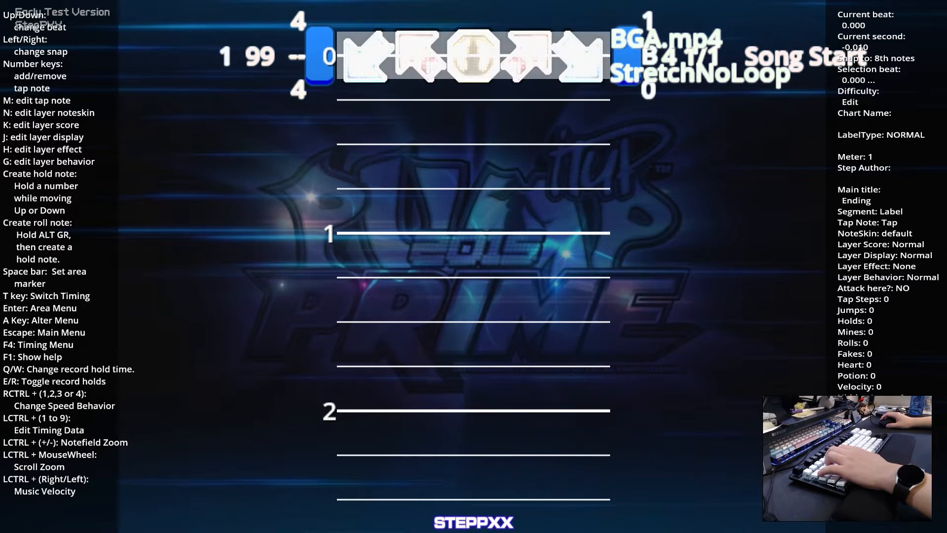
Step: Play back the empty chart in AutoPlay to check the song and its background video
scroll(474, 266, "down", 1)
key("p")
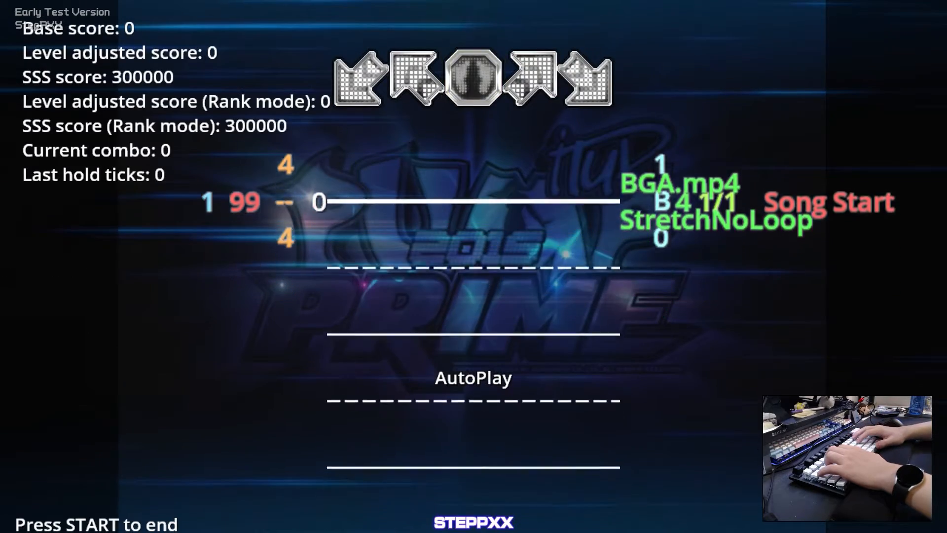
key("Escape")
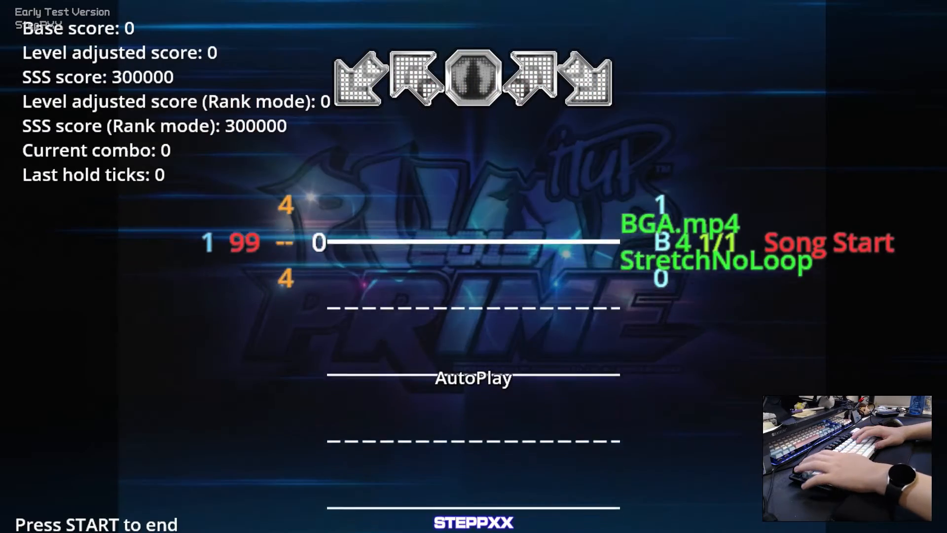
scroll(473, 266, "down", 18)
scroll(474, 267, "up", 18)
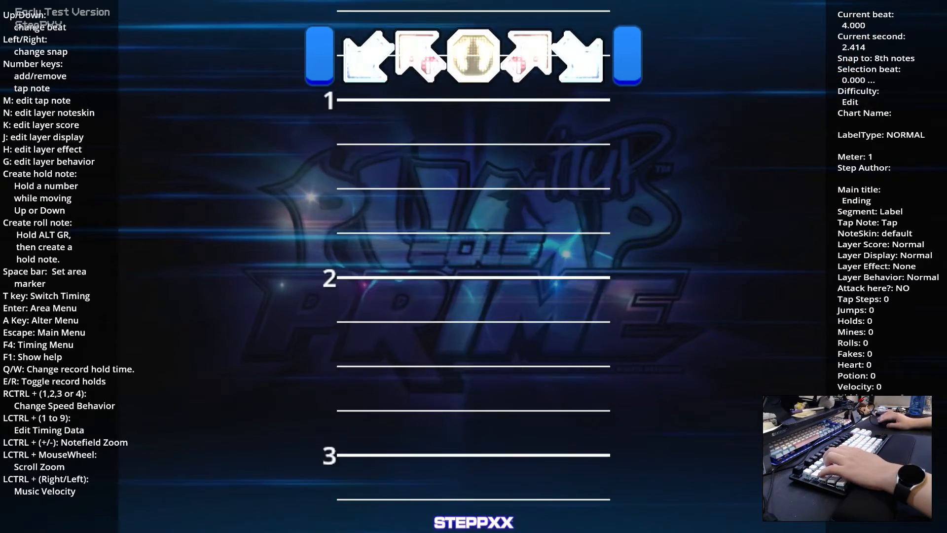
key("p")
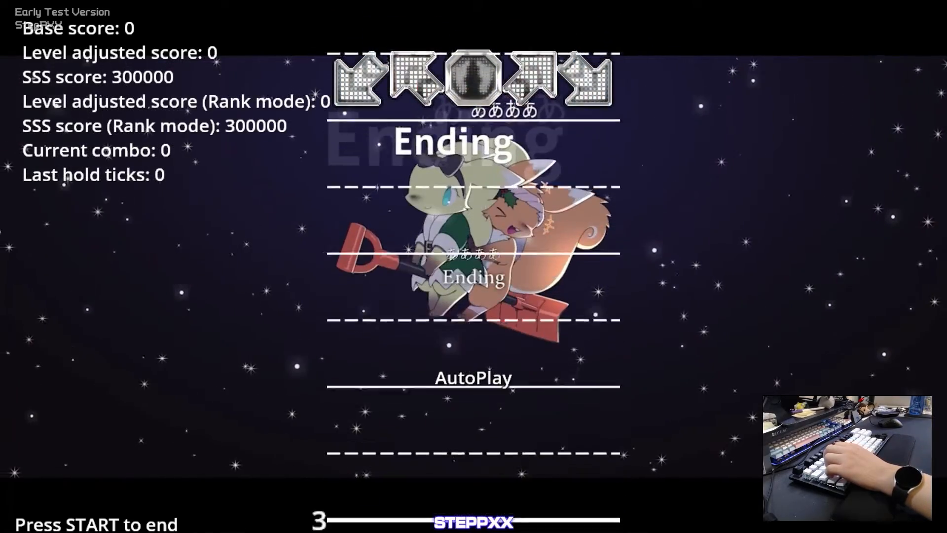
Step: Place an upper-left-panel tap note at beat 2 and play the chart back from its start
key("Return")
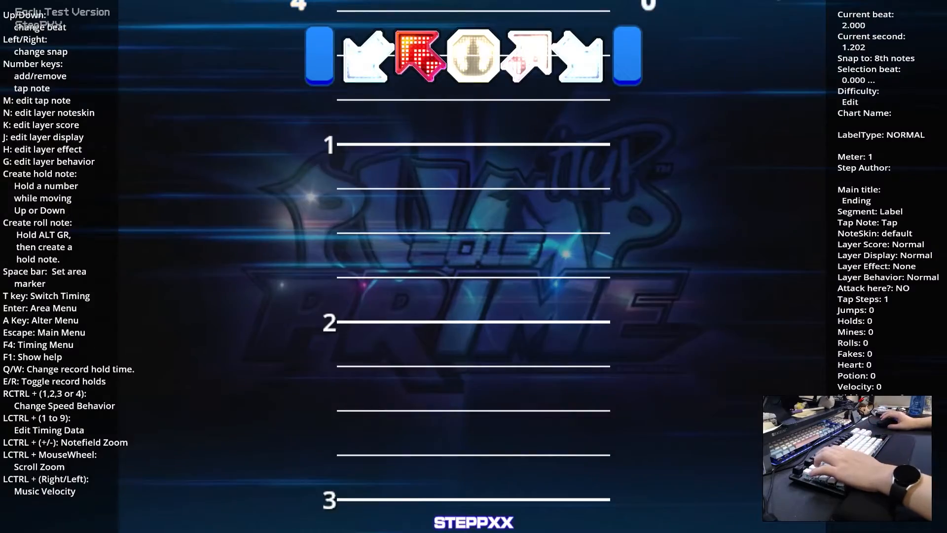
scroll(473, 267, "up", 4)
key("p")
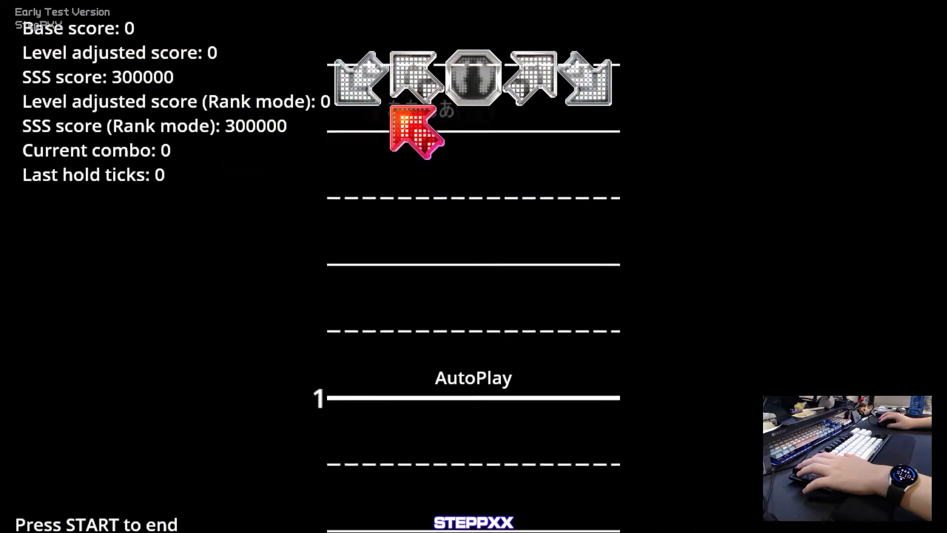
key("Return")
Step: Place a centre-panel tap note at beat 2.5 and upper-right ones at beats 3 and 3.5, and restart the area marker at beat 1
scroll(474, 267, "down", 1)
key("4")
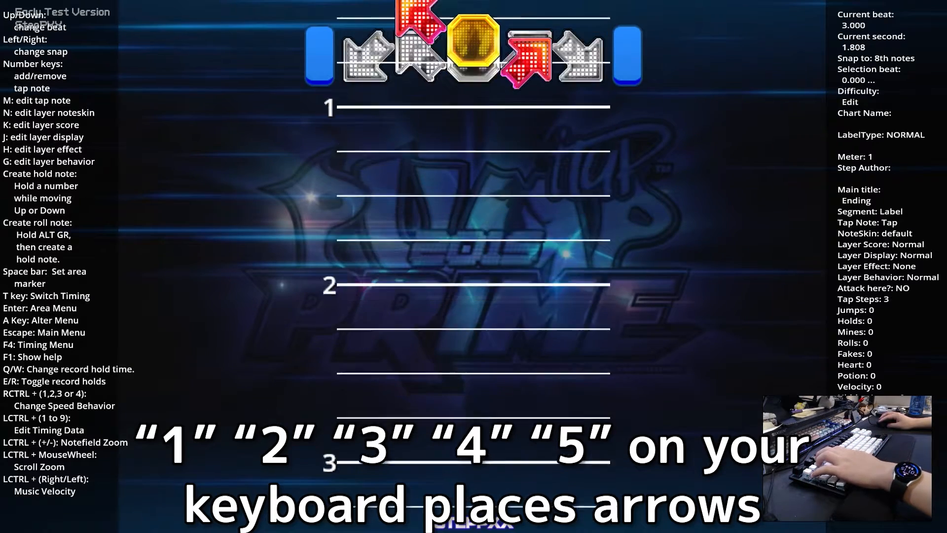
scroll(474, 266, "up", 2)
scroll(473, 266, "up", 2)
scroll(473, 266, "up", 2)
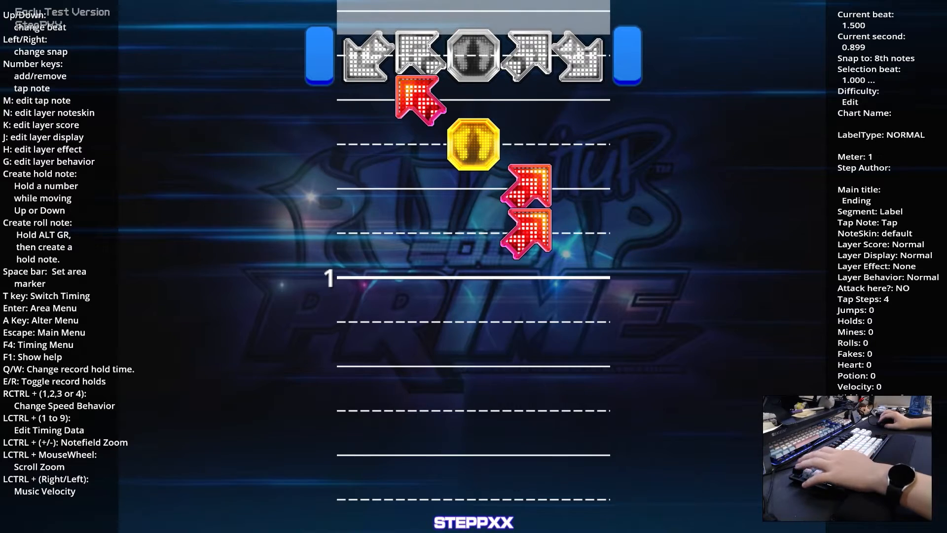
Step: Examine the song info, including title, artist, genre, preview and BPM fields, and close it
key("Escape")
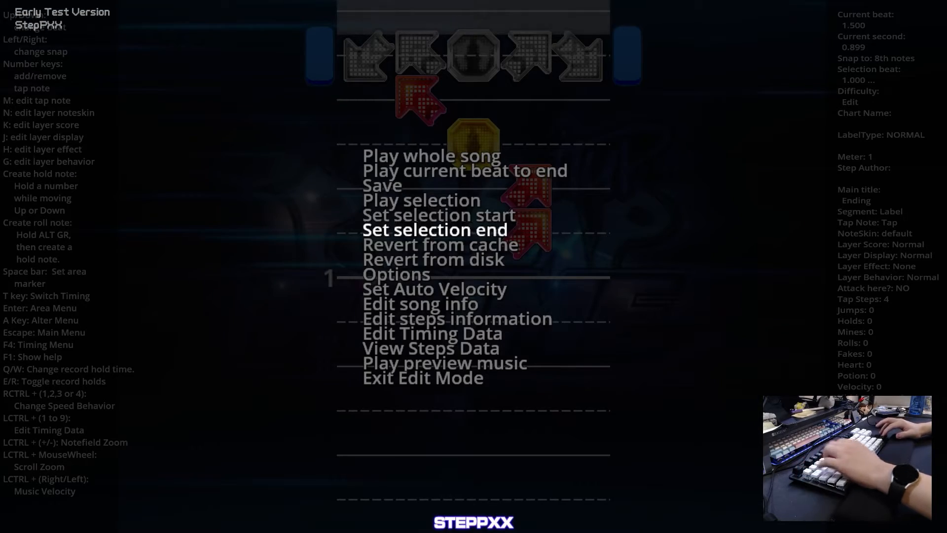
key("Down")
key("Down")
key("Return")
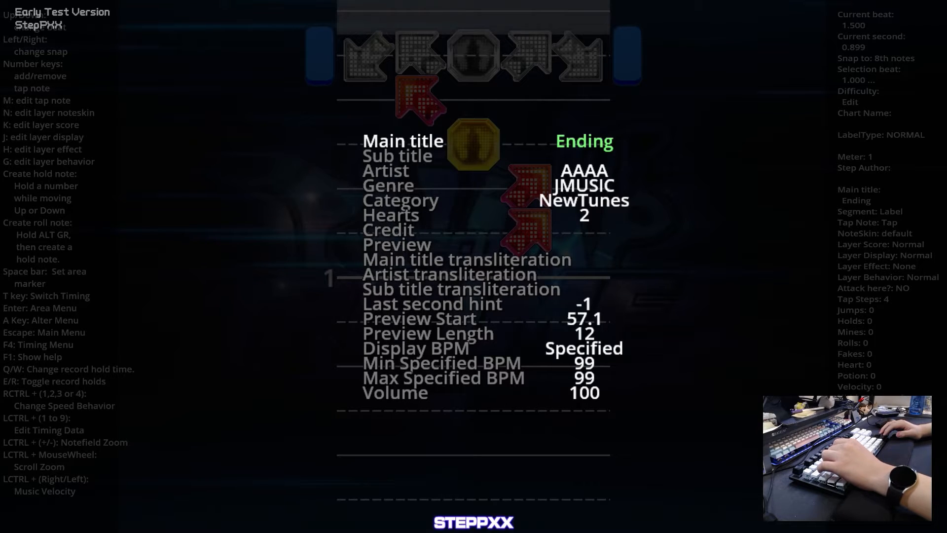
key("Escape")
Step: Open the steps information and set the chart's difficulty rating to 10
key("Escape")
key("Down")
key("Down")
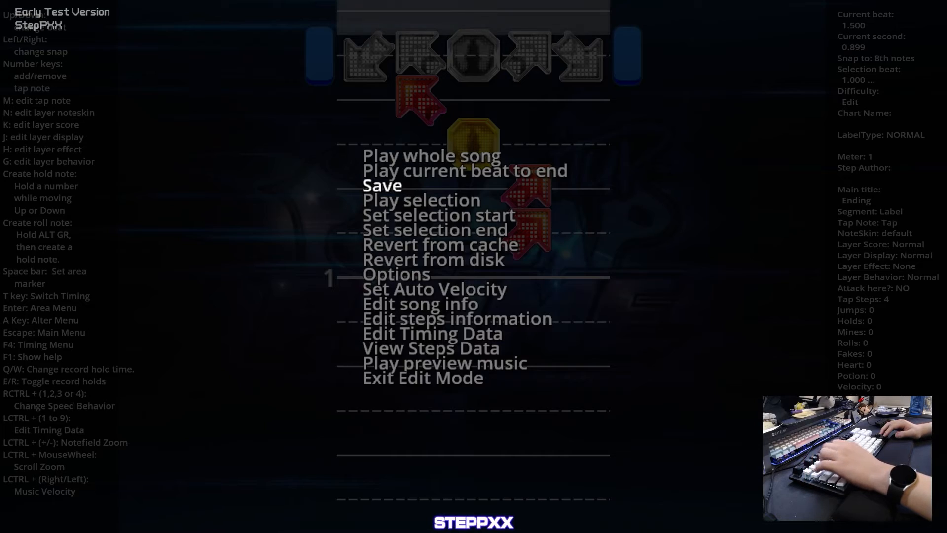
key("Return")
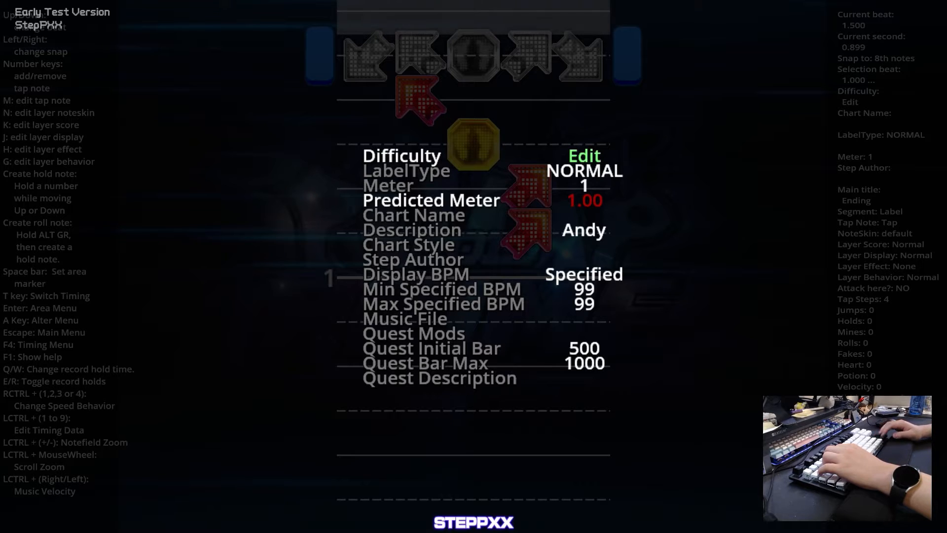
key("Return")
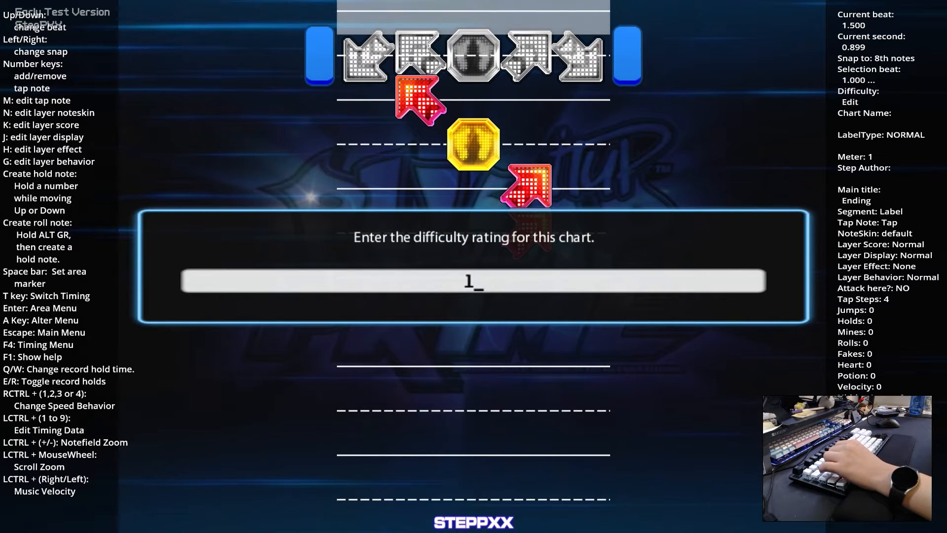
key("BackSpace")
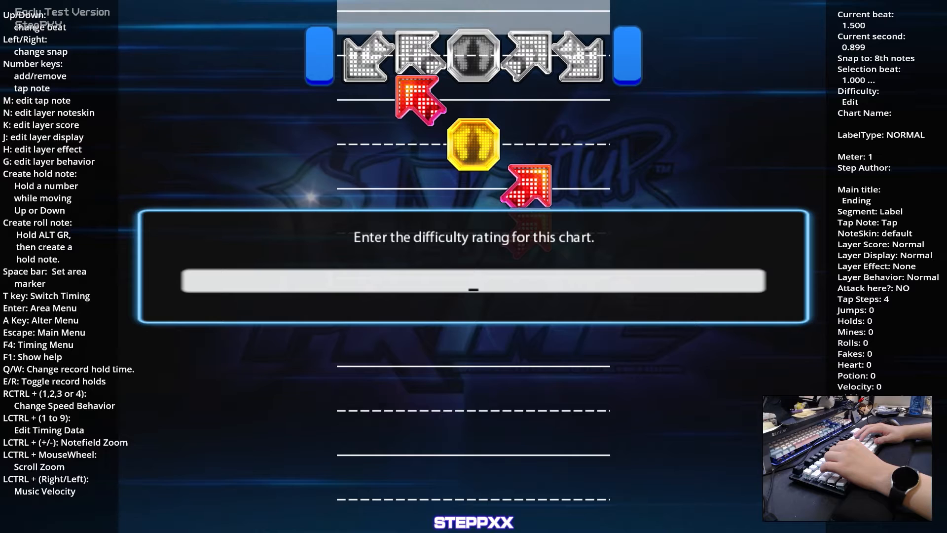
type("10")
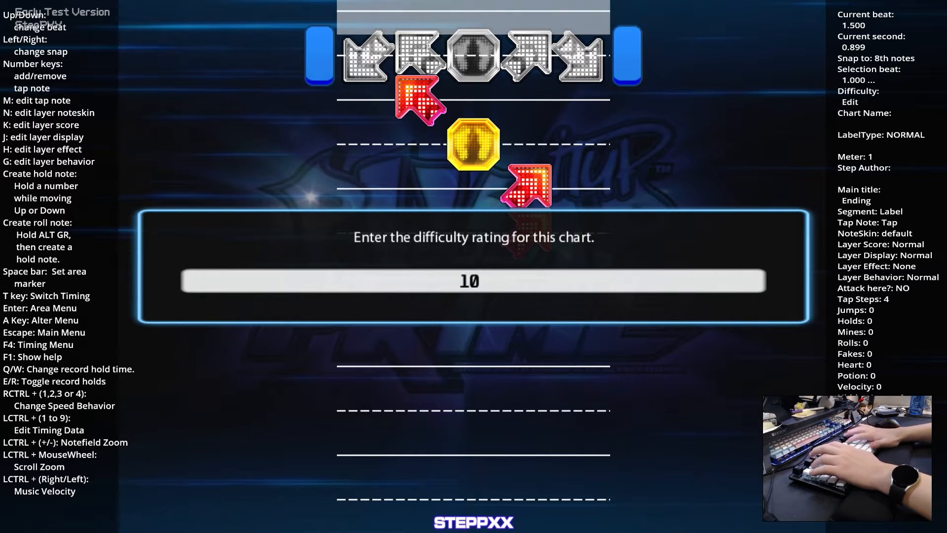
key("Return")
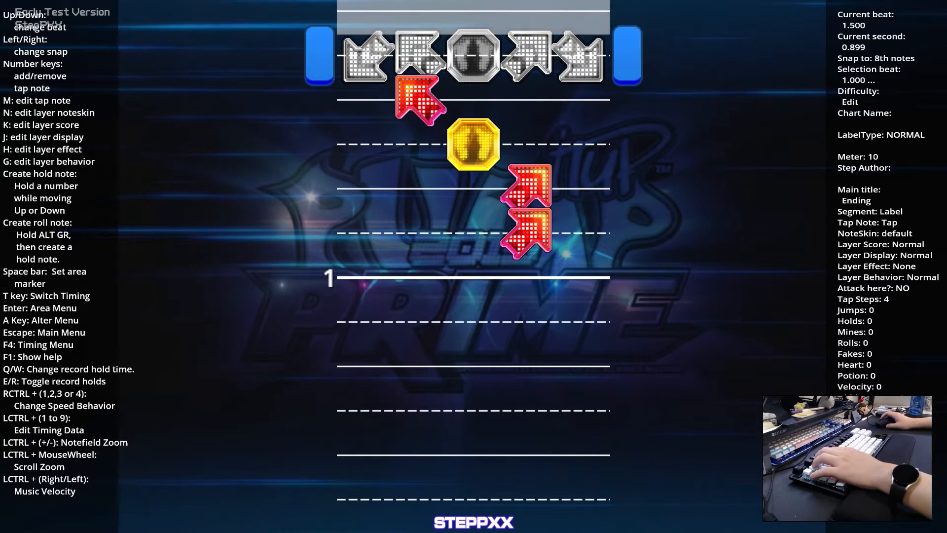
Step: Play back the chart and examine the tap notes and centre-panel hold around beats 12 to 14
key("Down")
key("p")
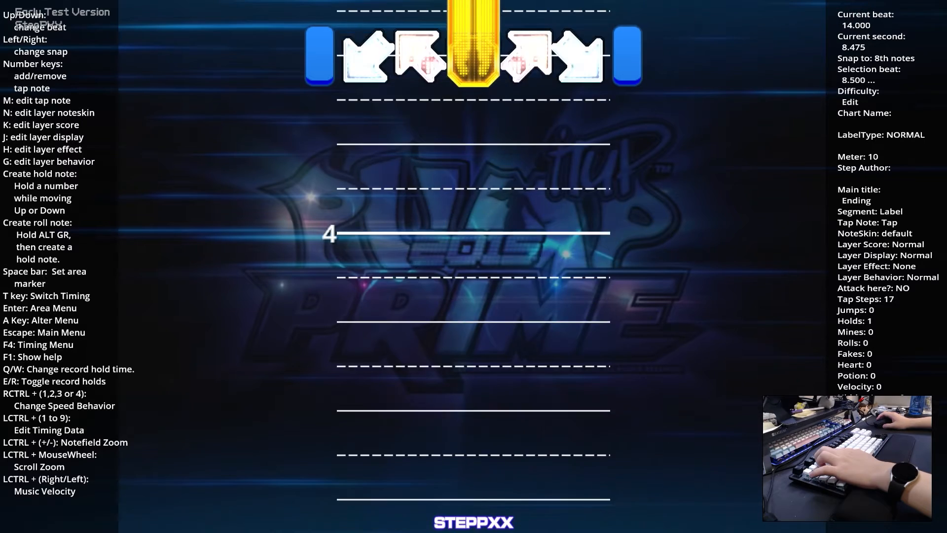
key("Up")
key("Up")
key("Up")
key("Up")
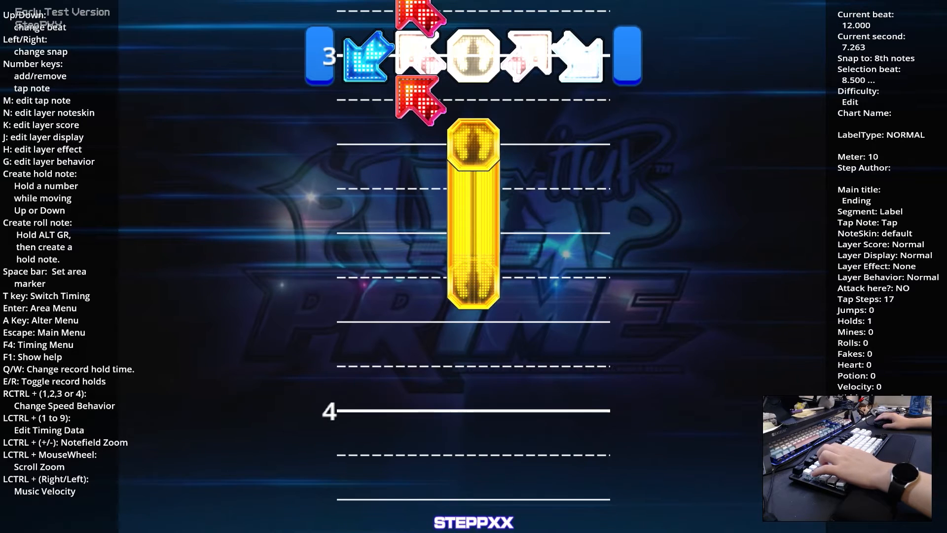
key("Down")
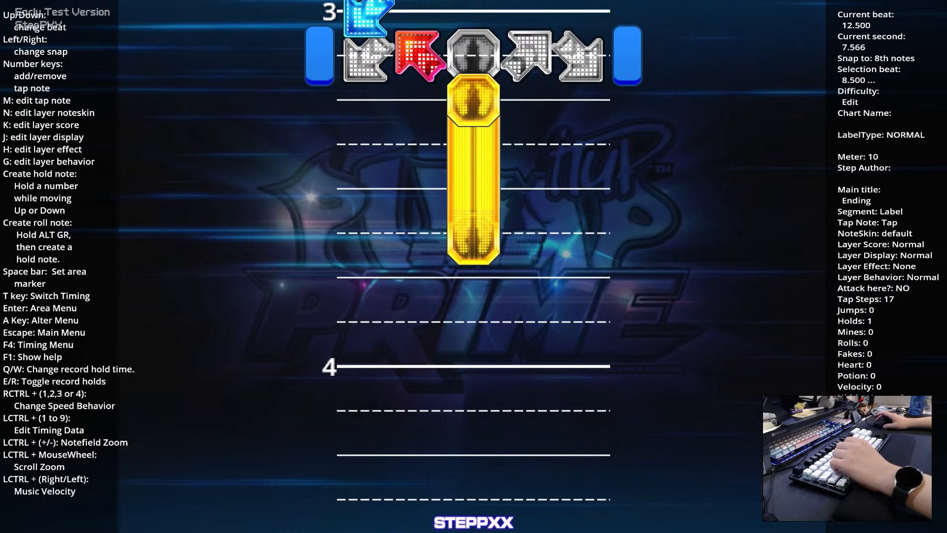
key("Up")
key("Down")
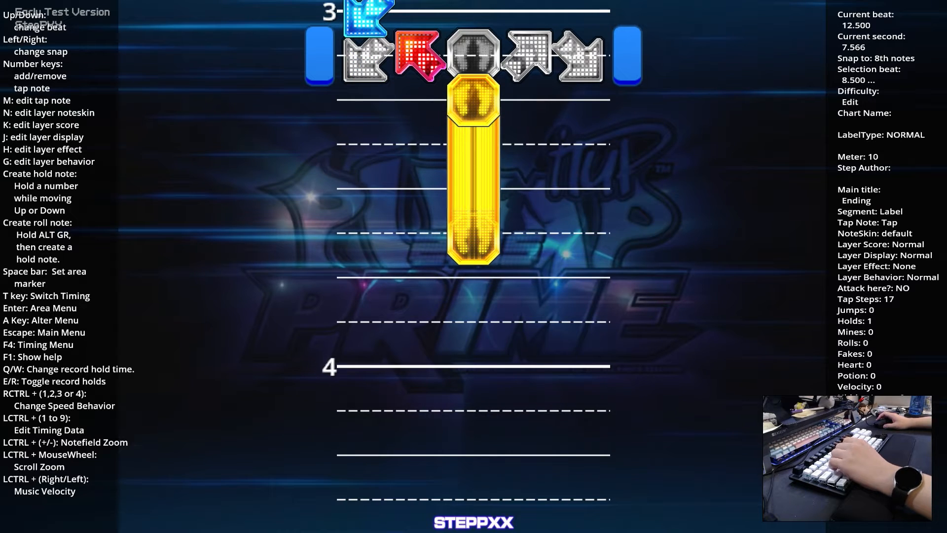
key("Down")
key("Up")
key("Down")
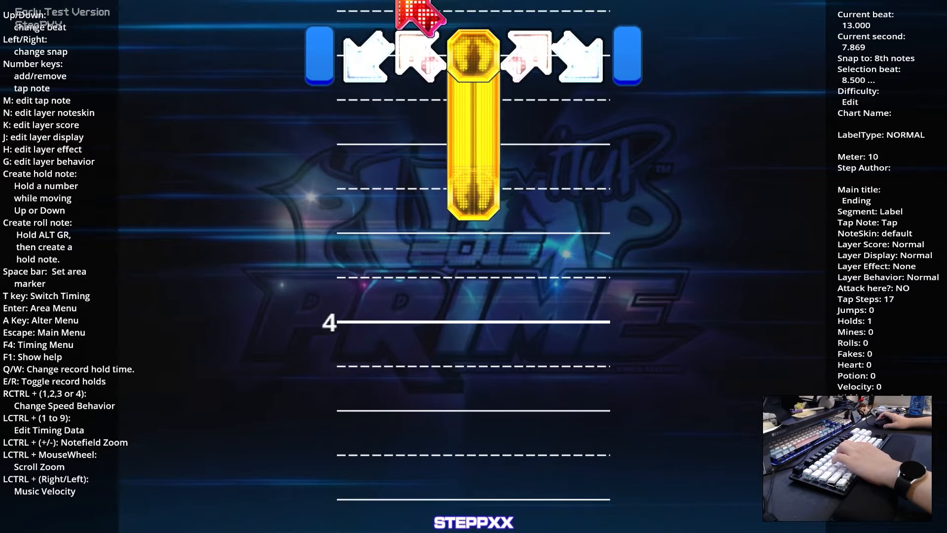
Step: Set the area marker at beat 13, where the centre-panel hold starts, and play the chart back
key("Up")
key("Up")
key("Up")
key("Up")
key("Up")
key("Down")
key("Down")
key("Down")
key("Down")
key("Down")
key("space")
key("Up")
key("Up")
key("Up")
key("Up")
key("Up")
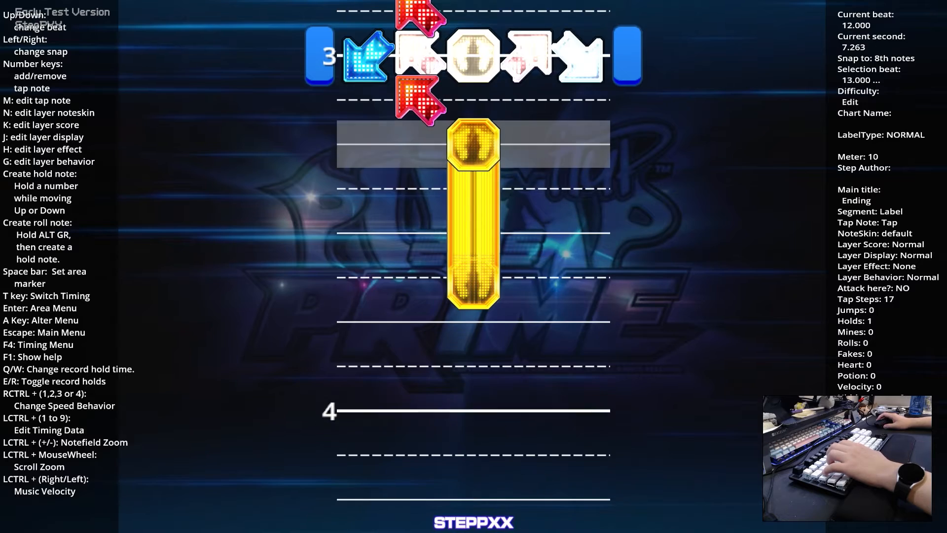
key("p")
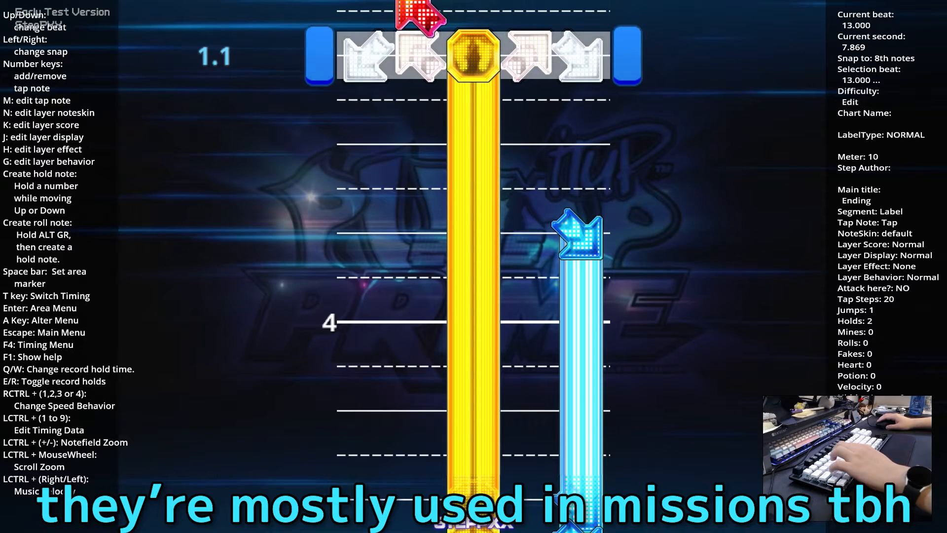
Step: Examine the layer effect, display, score and behavior options available for notes at beat 13
key("h")
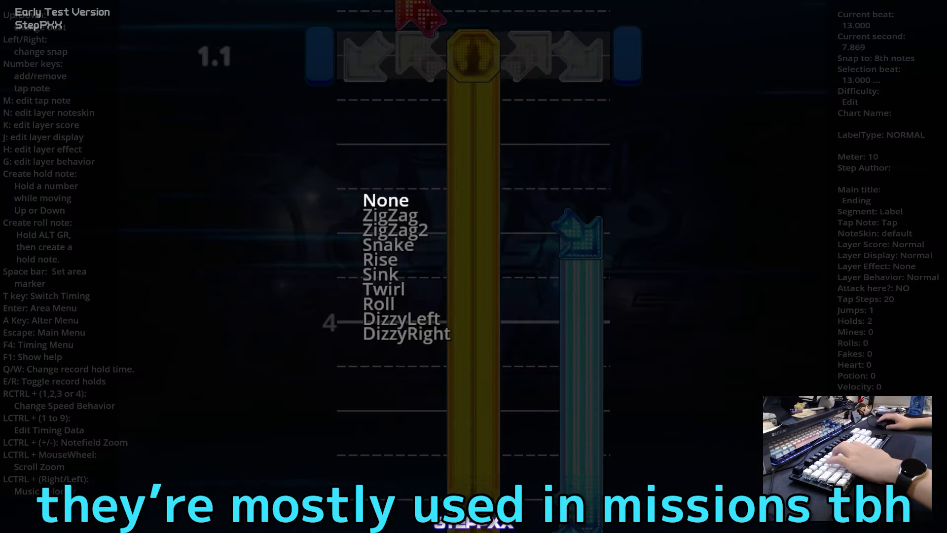
key("Escape")
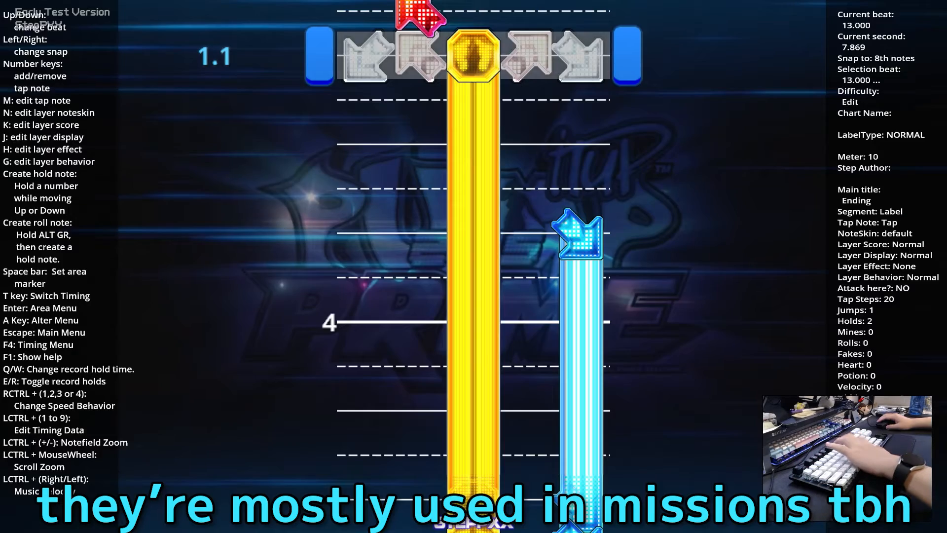
key("j")
key("Escape")
key("k")
key("Escape")
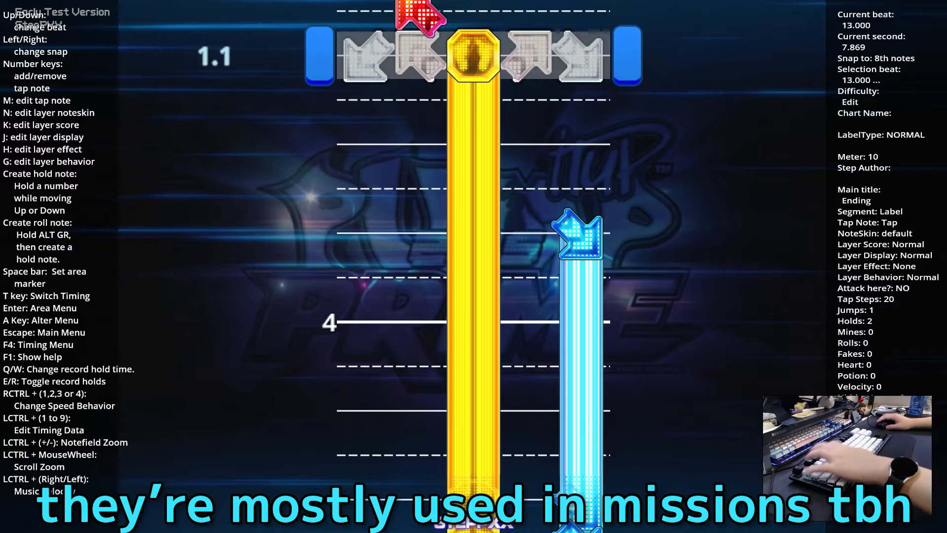
key("g")
key("Escape")
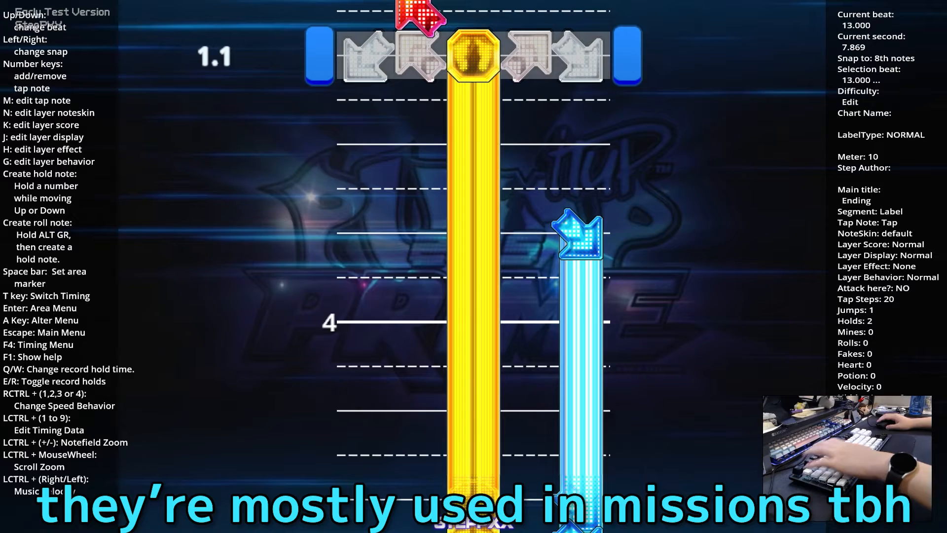
key("j")
key("Escape")
key("h")
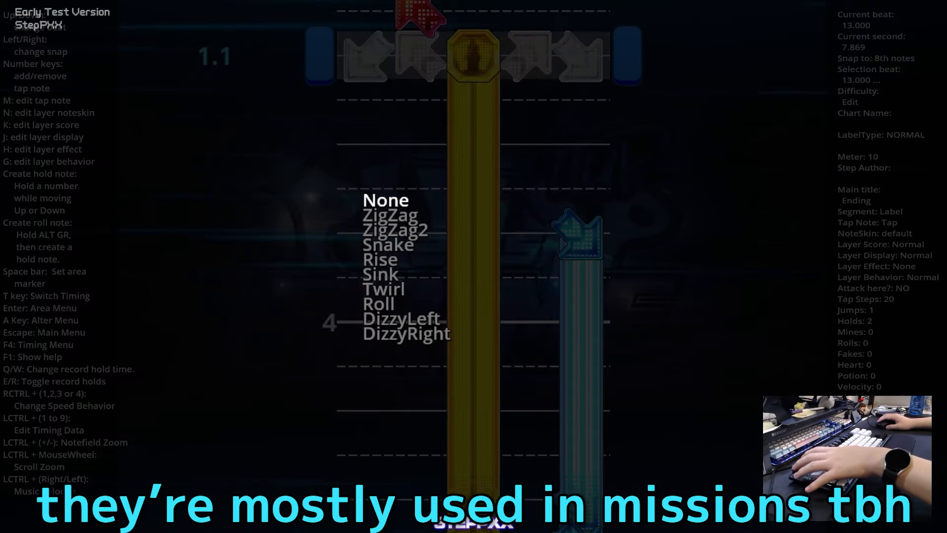
key("Escape")
key("j")
key("Escape")
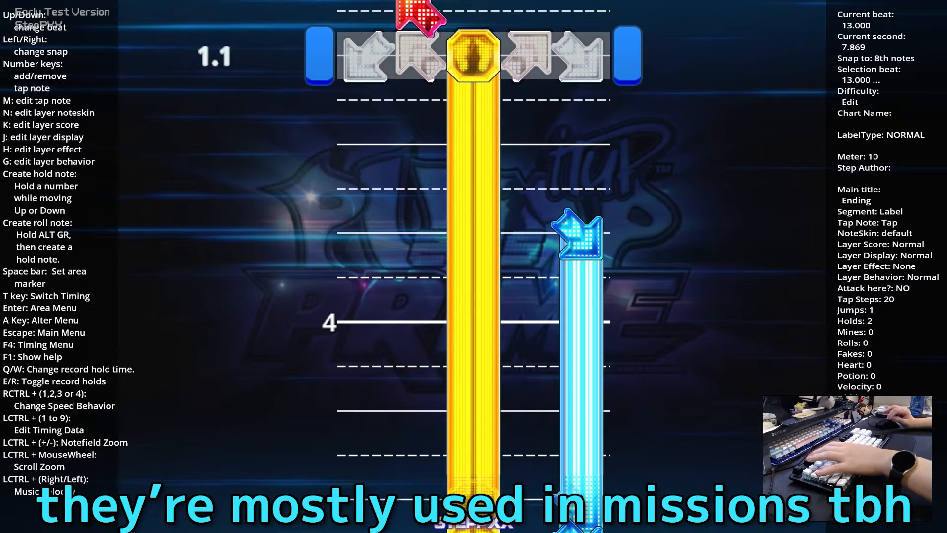
key("h")
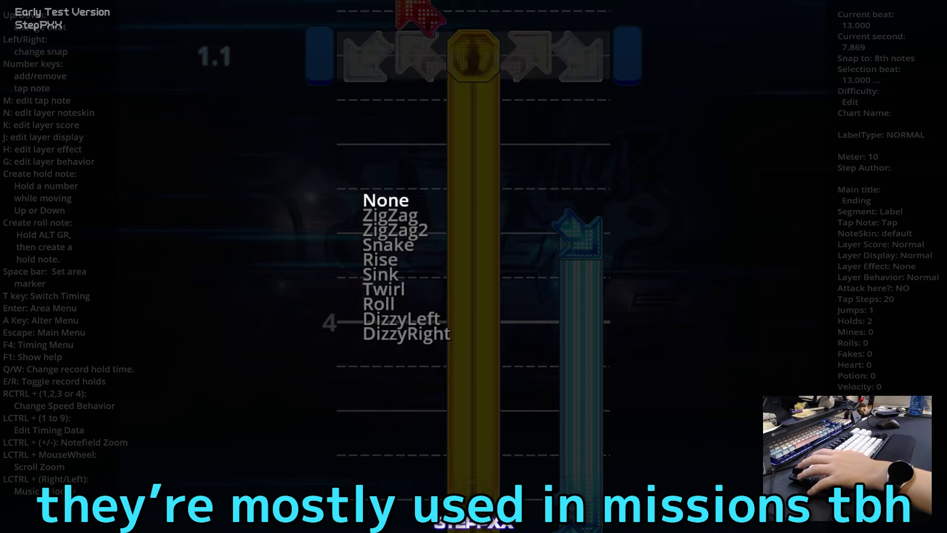
key("Escape")
key("j")
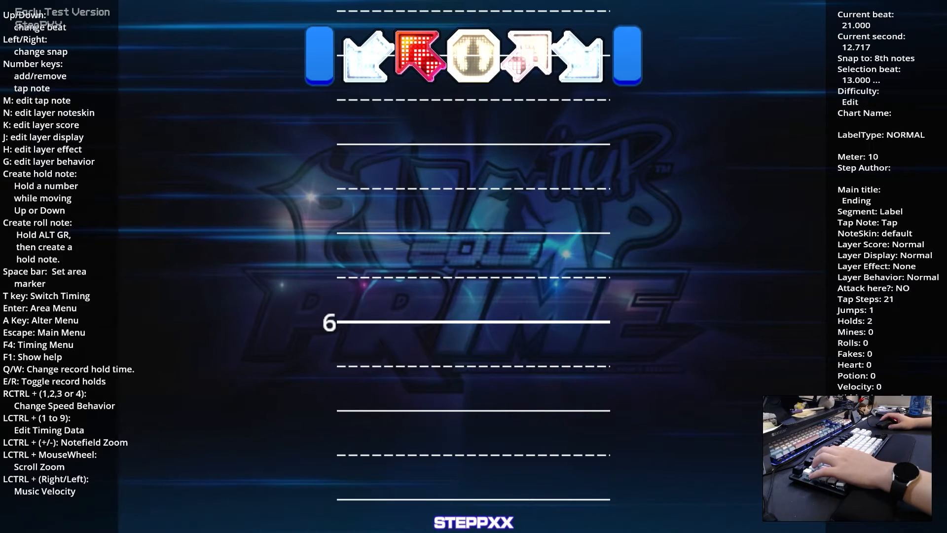
Step: Play back the chart's passage leading up to measure 5 in AutoPlay and return to editing
scroll(474, 266, "up", 4)
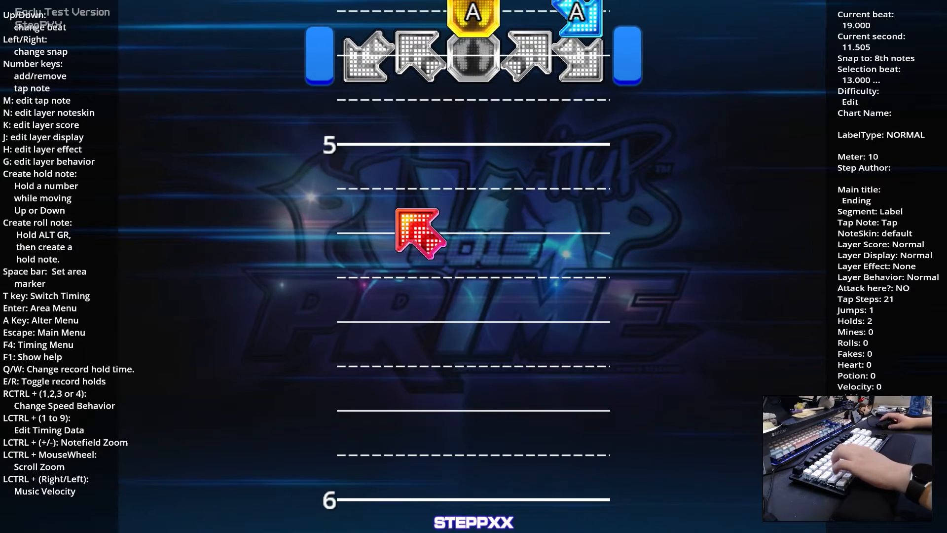
scroll(474, 266, "down", 3)
key("p")
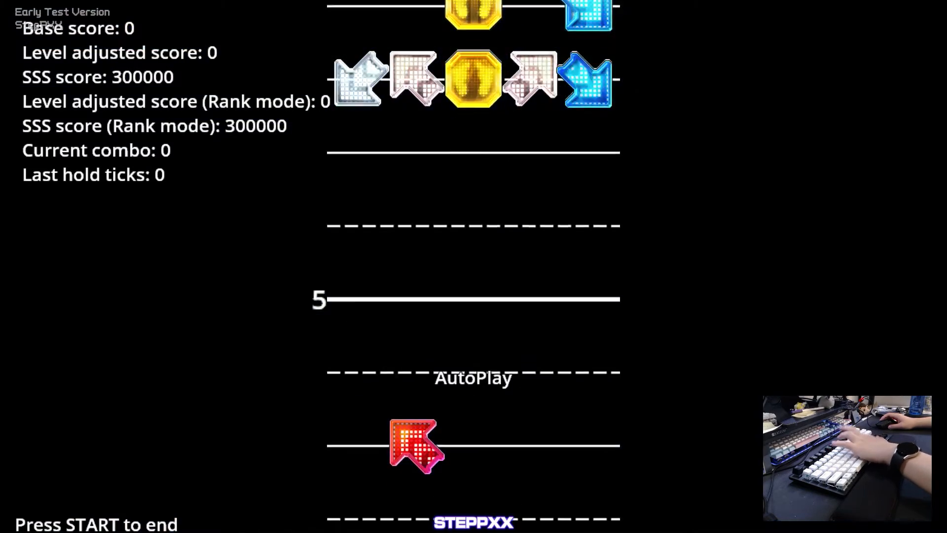
key("Return")
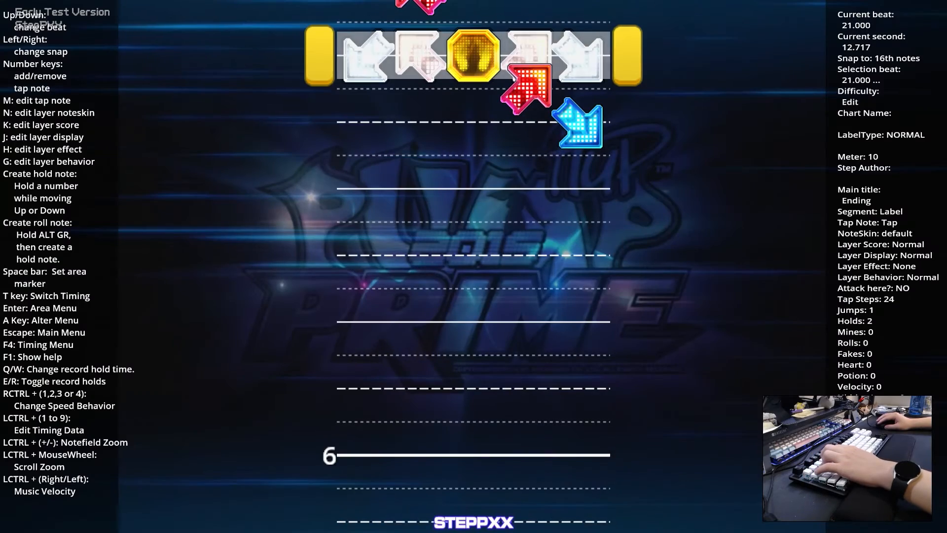
Step: Set the snap to 8th notes, move back to beat 20, and play the chart in AutoPlay
key("Down")
key("Down")
key("Left")
key("Up")
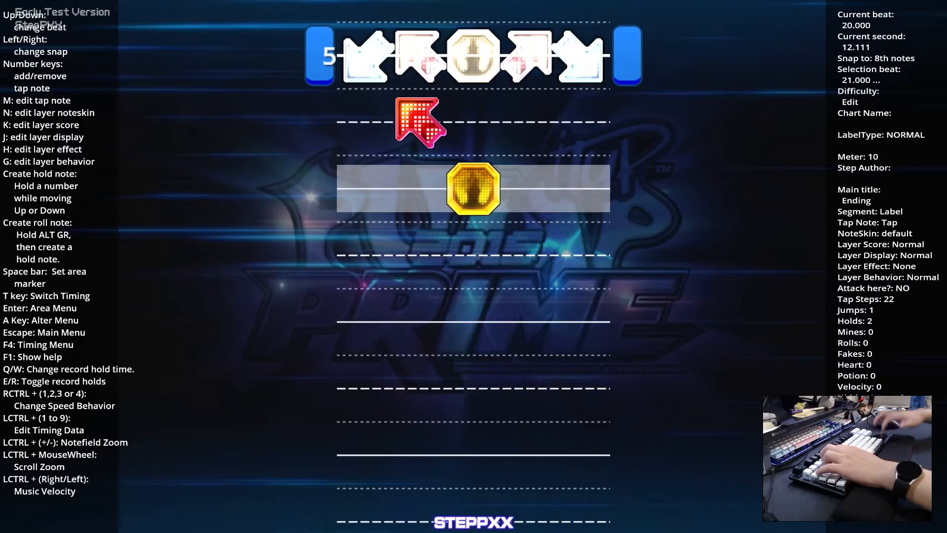
key("p")
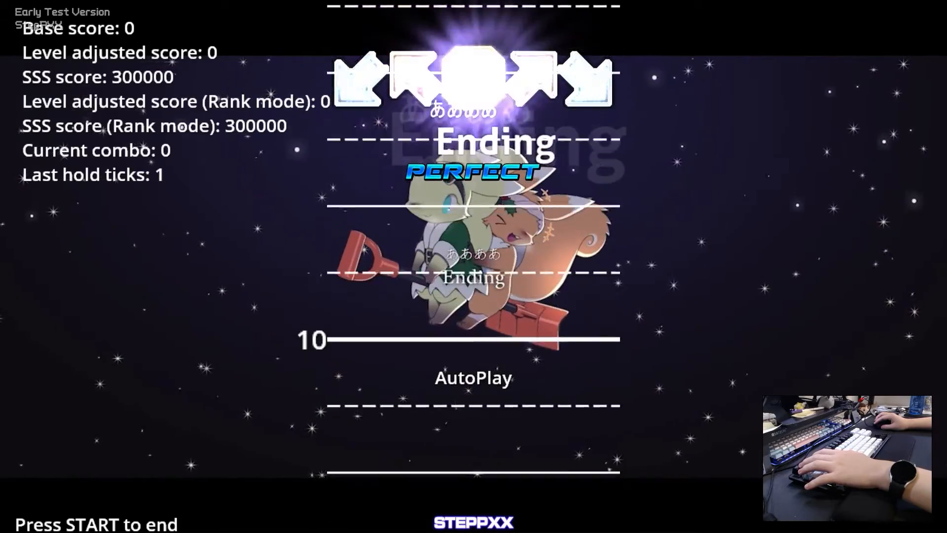
key("Escape")
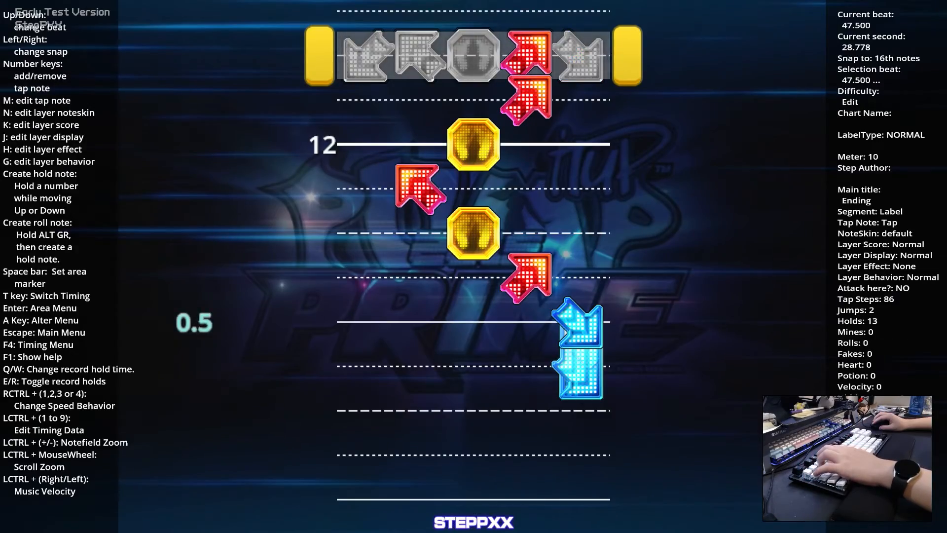
Step: Switch the upper-right tap at beat 47.75 to the centre panel, clear the centre tap at beat 48, and play the passage back
key("Down")
key("4")
key("3")
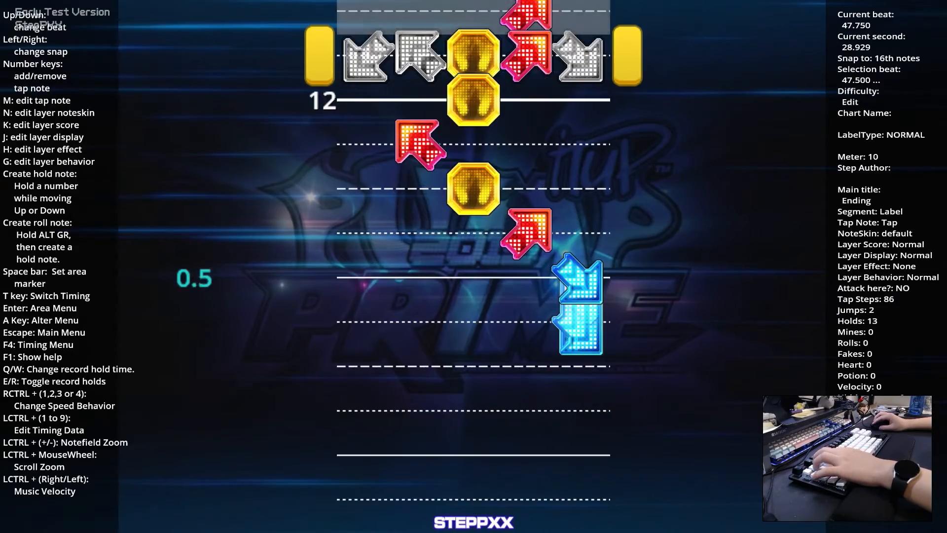
key("Down")
key("3")
key("Up")
key("Up")
key("Up")
key("p")
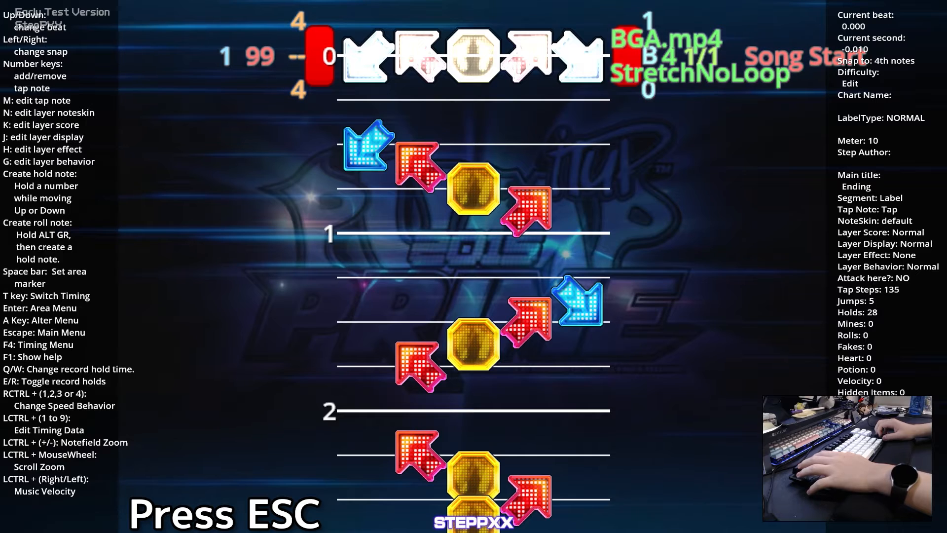
Step: Open the song info and set Preview Start to 70, then return to the chart
key("Escape")
key("Up")
key("Up")
key("Up")
key("Up")
key("Up")
key("Up")
key("Up")
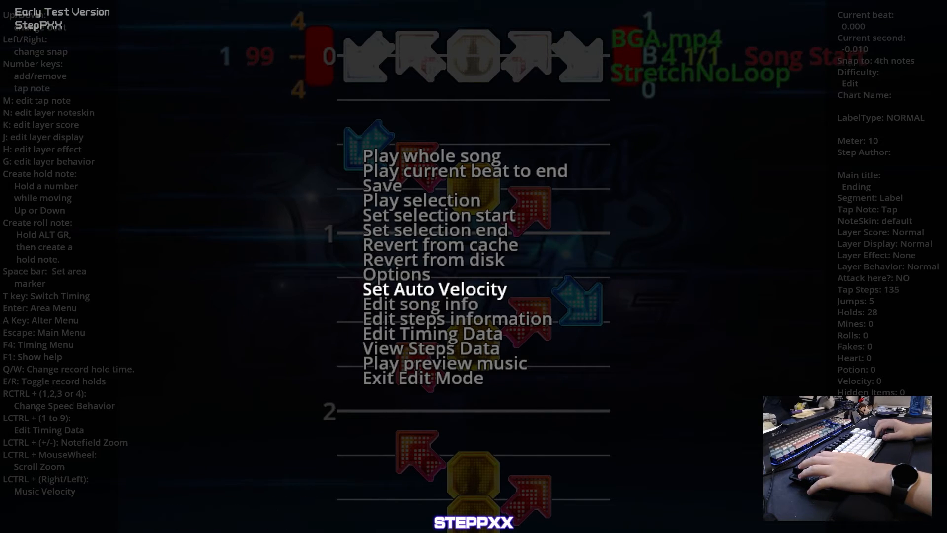
key("Down")
key("Return")
key("Up")
key("Up")
key("Up")
key("Up")
key("Up")
key("Up")
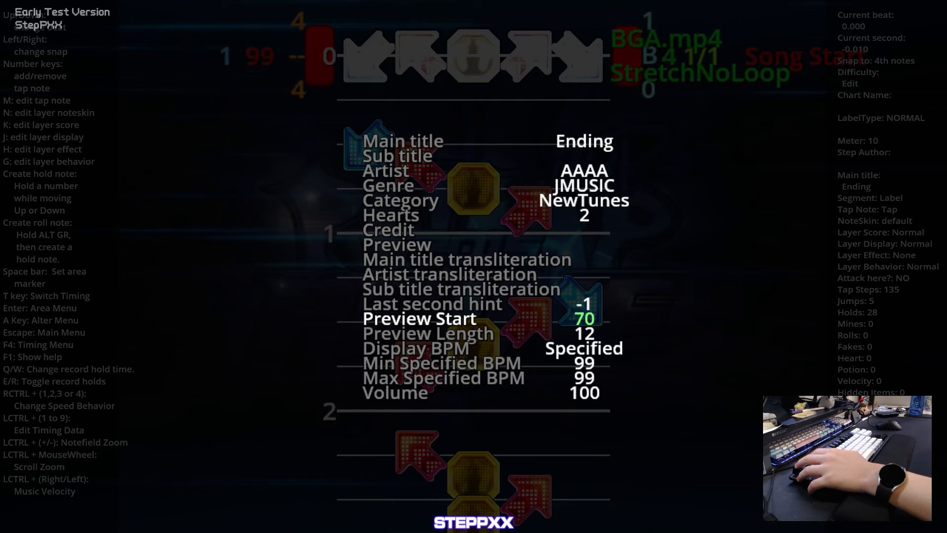
key("Escape")
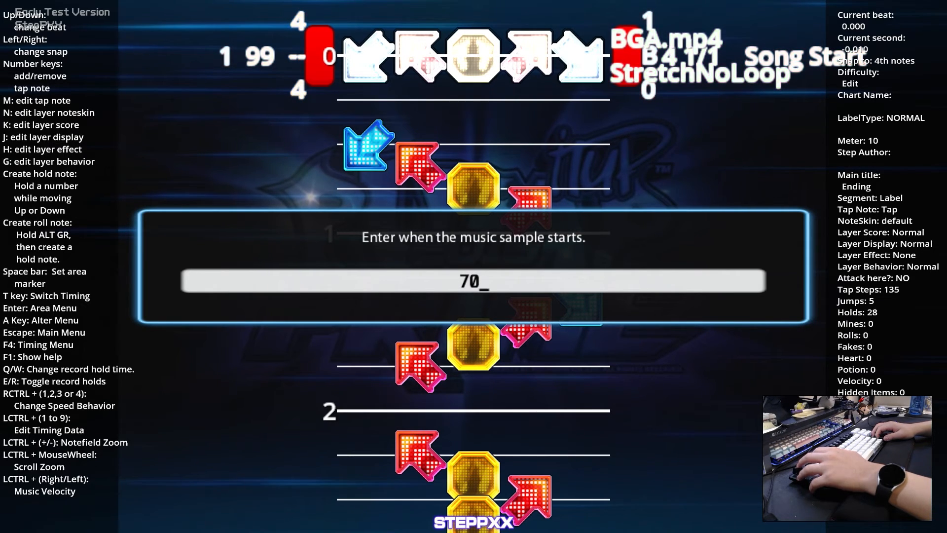
key("Return")
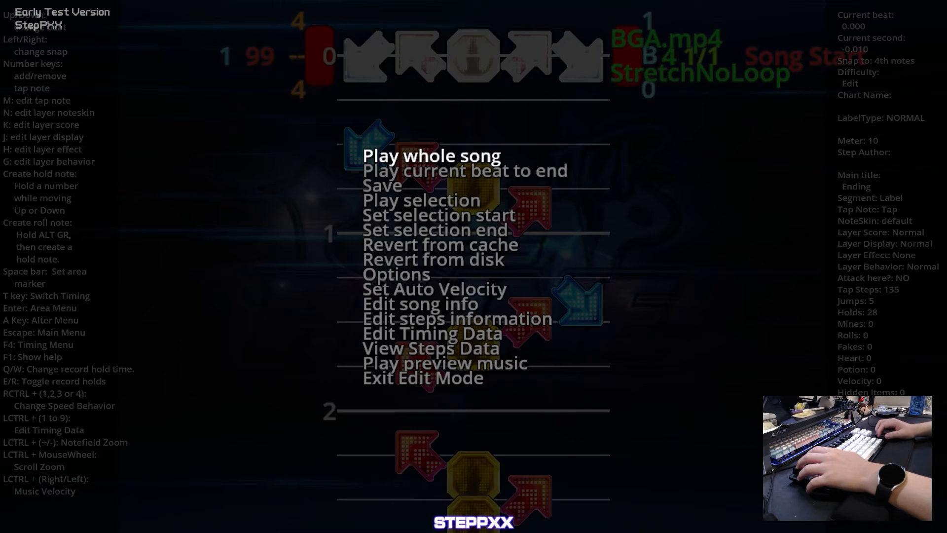
key("Return")
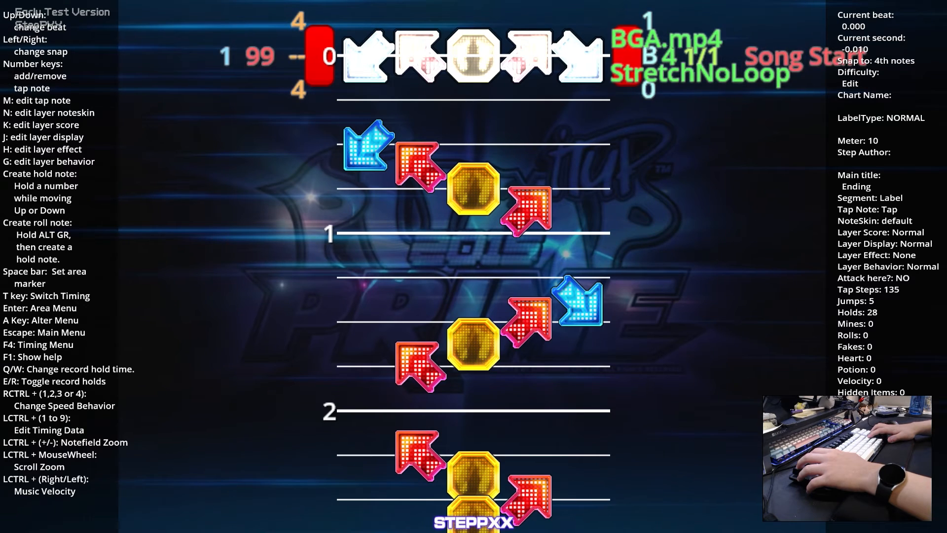